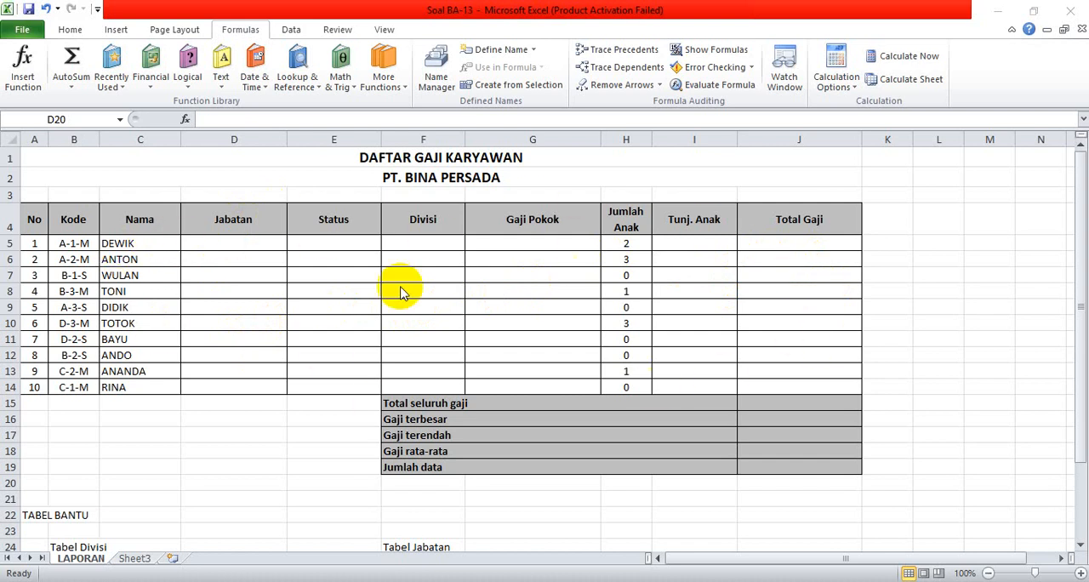
Define a workbook name divisi that refers to the Tabel Divisi range B25:D29, including its header row.
left_click(1080, 285)
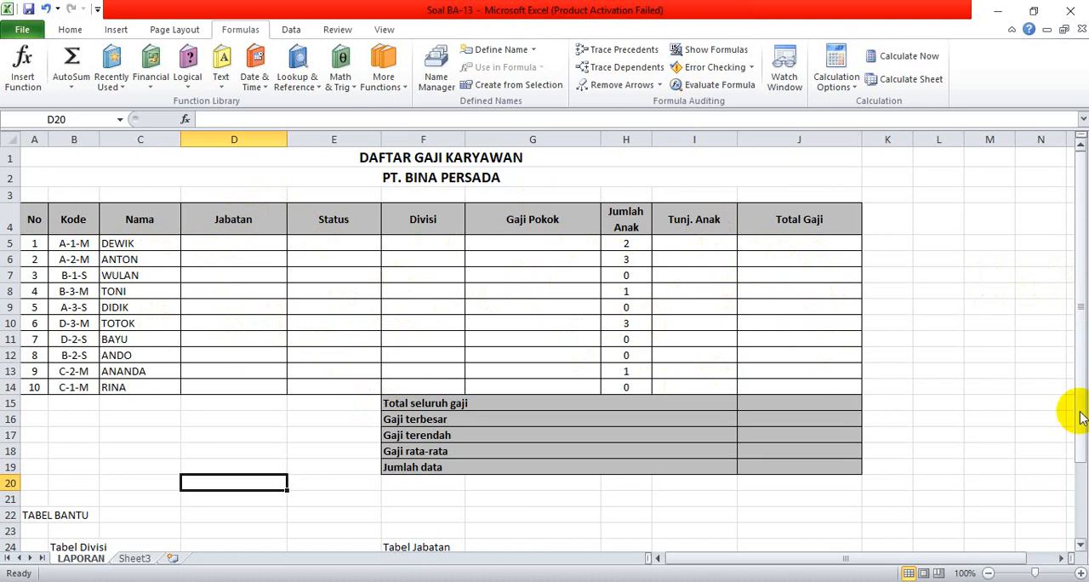
left_click_drag(1081, 417, 1070, 530)
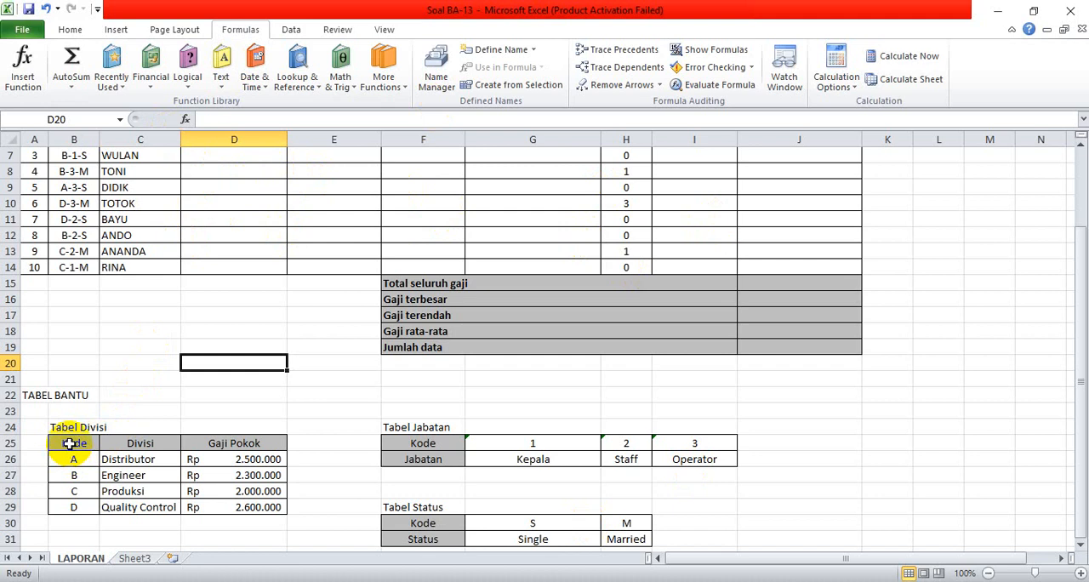
left_click(244, 30)
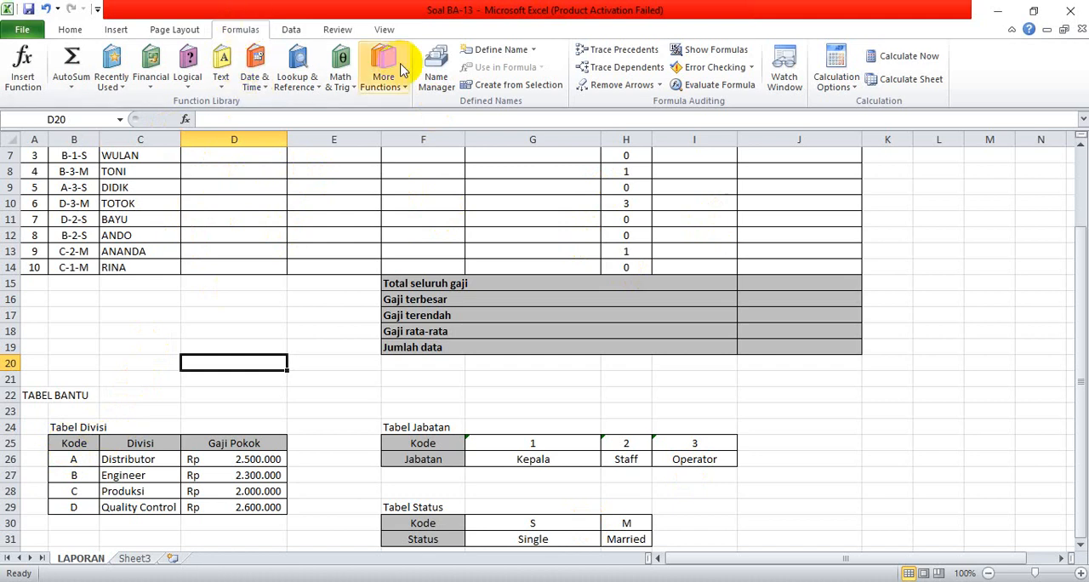
left_click(435, 76)
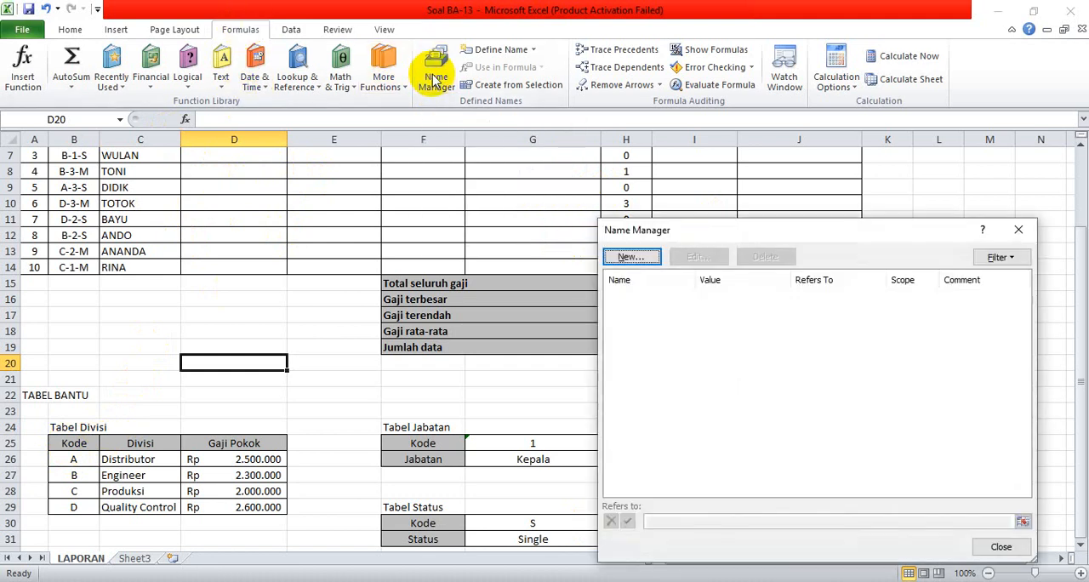
left_click(631, 256)
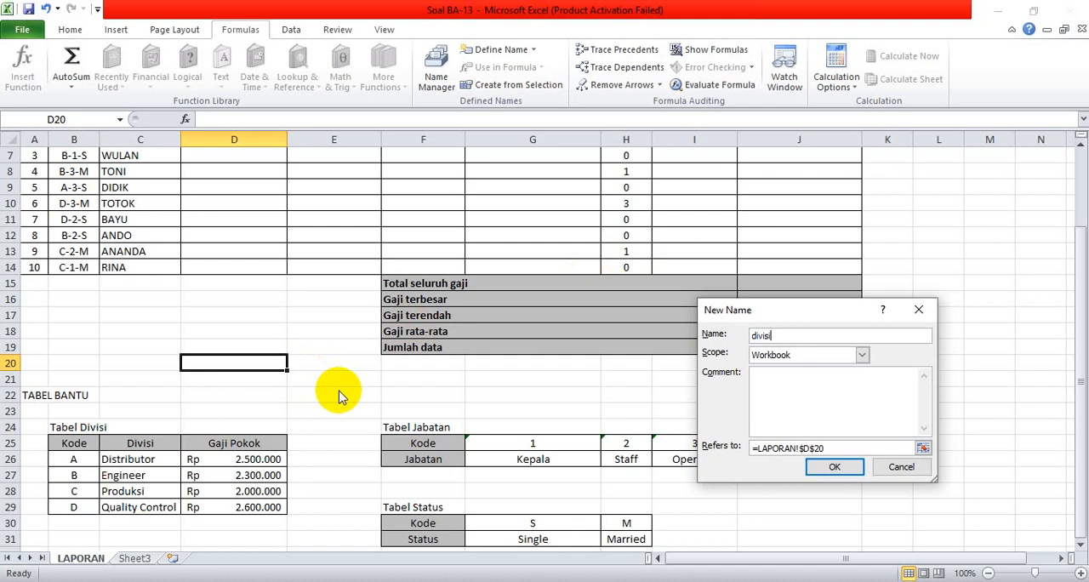
left_click_drag(830, 447, 724, 429)
key("BackSpace")
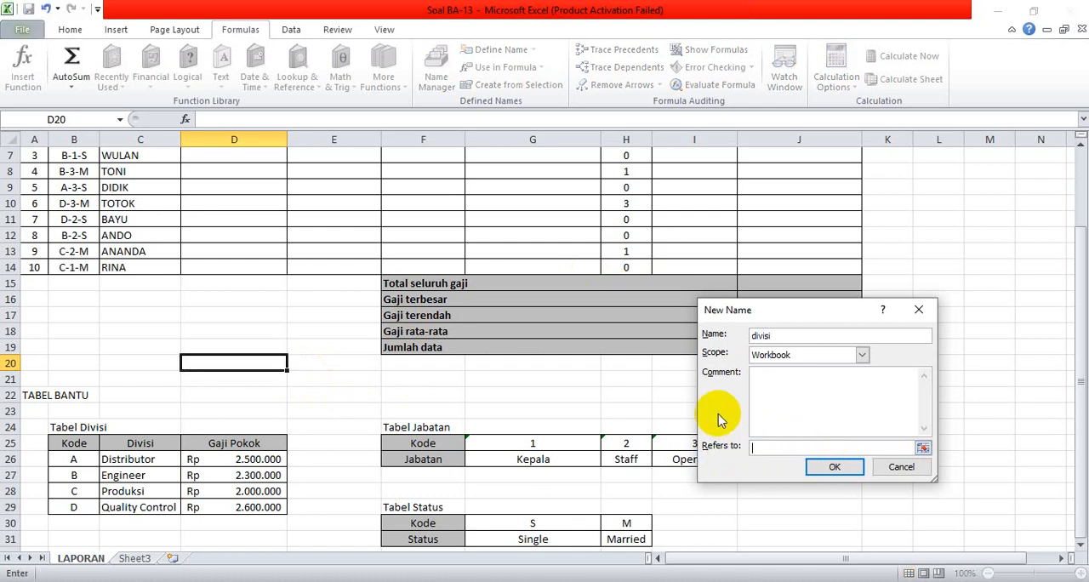
left_click(76, 442)
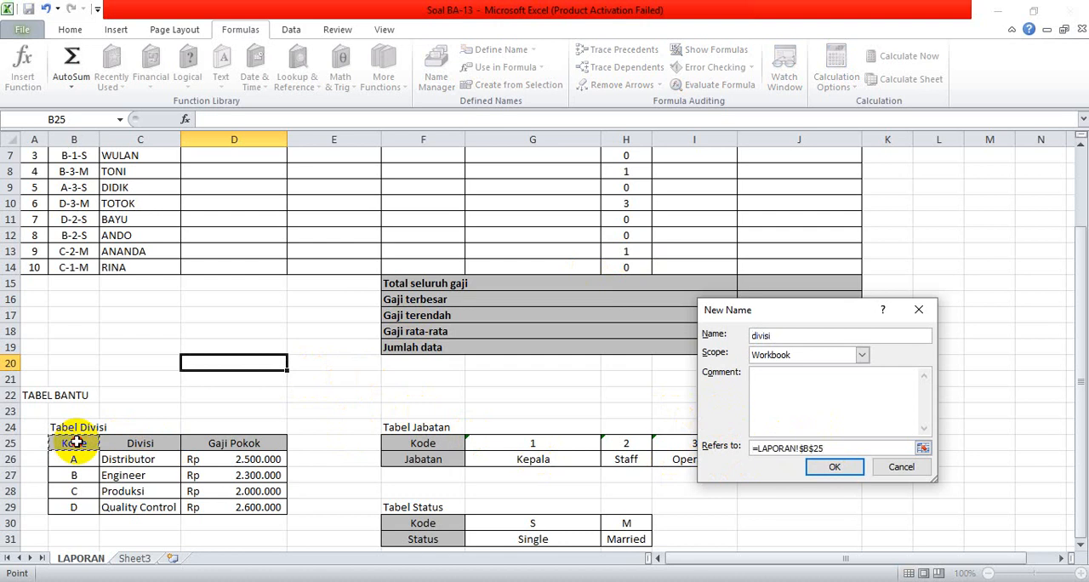
left_click_drag(76, 443, 211, 504)
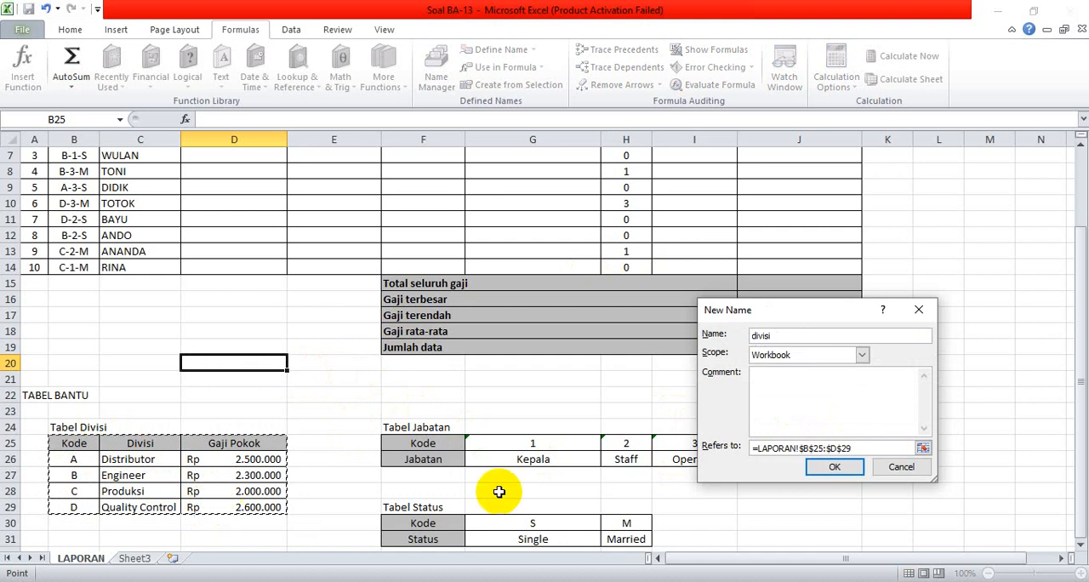
left_click(839, 467)
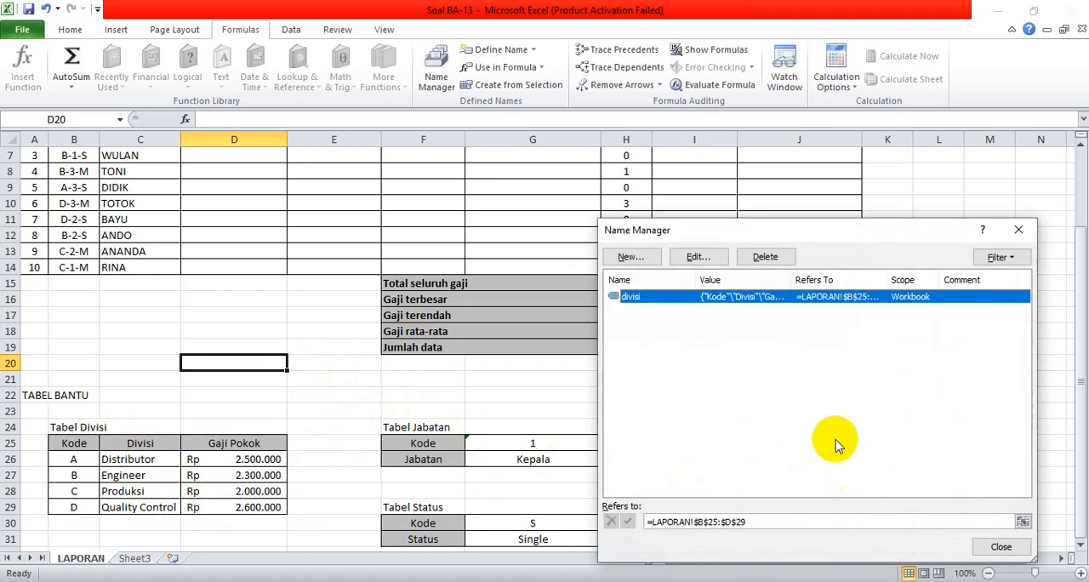
Define a workbook name jabatan that refers to the Tabel Jabatan range F25:I26.
left_click(629, 257)
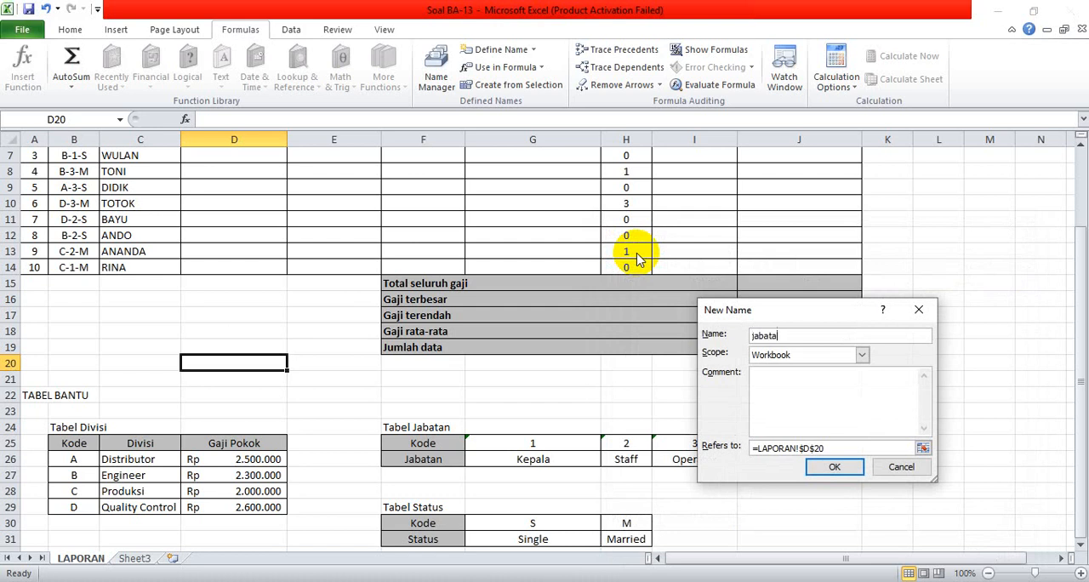
left_click(829, 447)
left_click_drag(830, 447, 704, 449)
key("BackSpace")
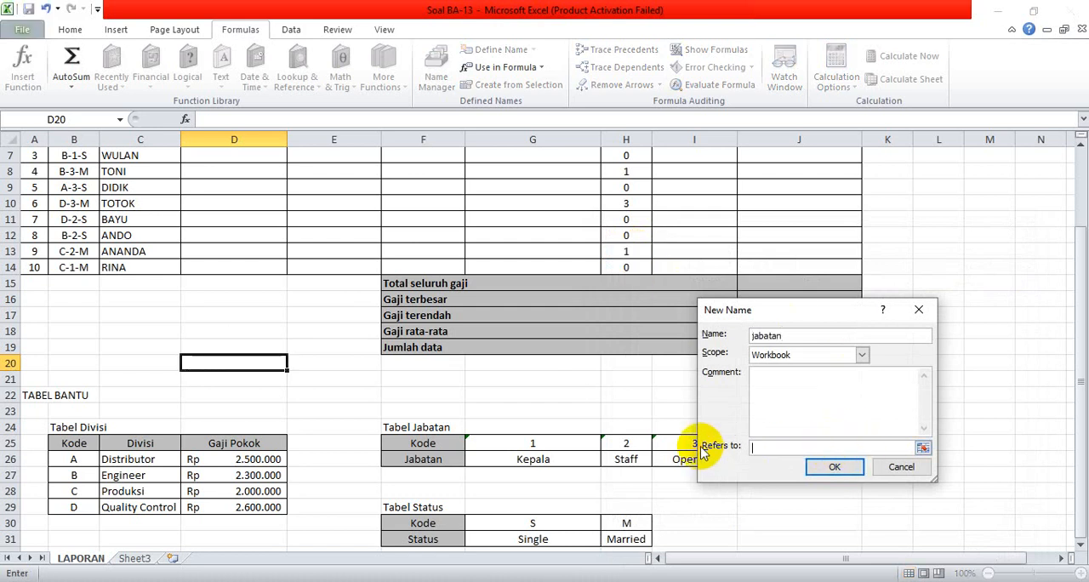
left_click(436, 444)
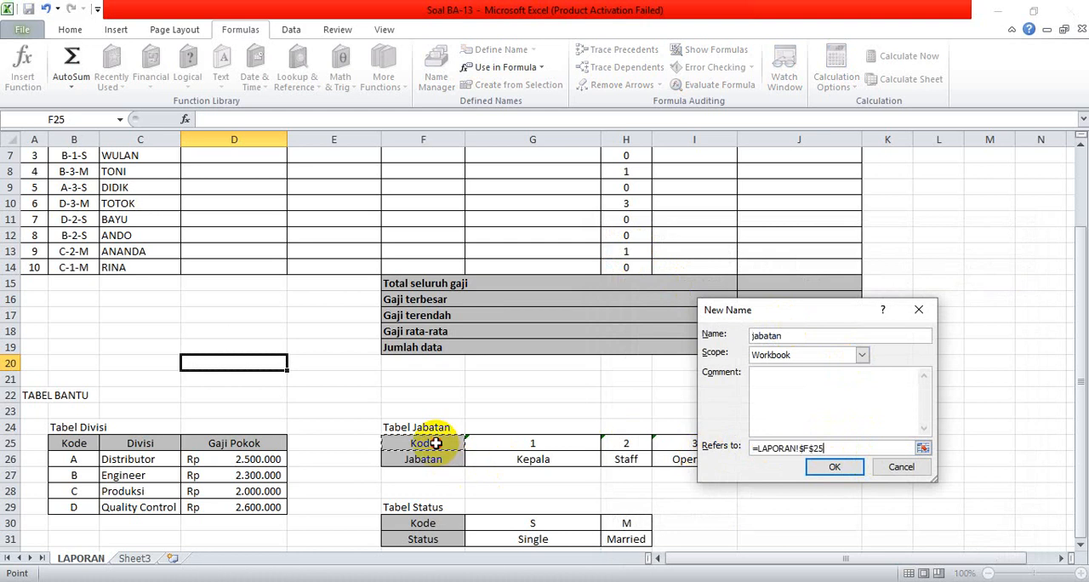
left_click_drag(435, 443, 678, 462)
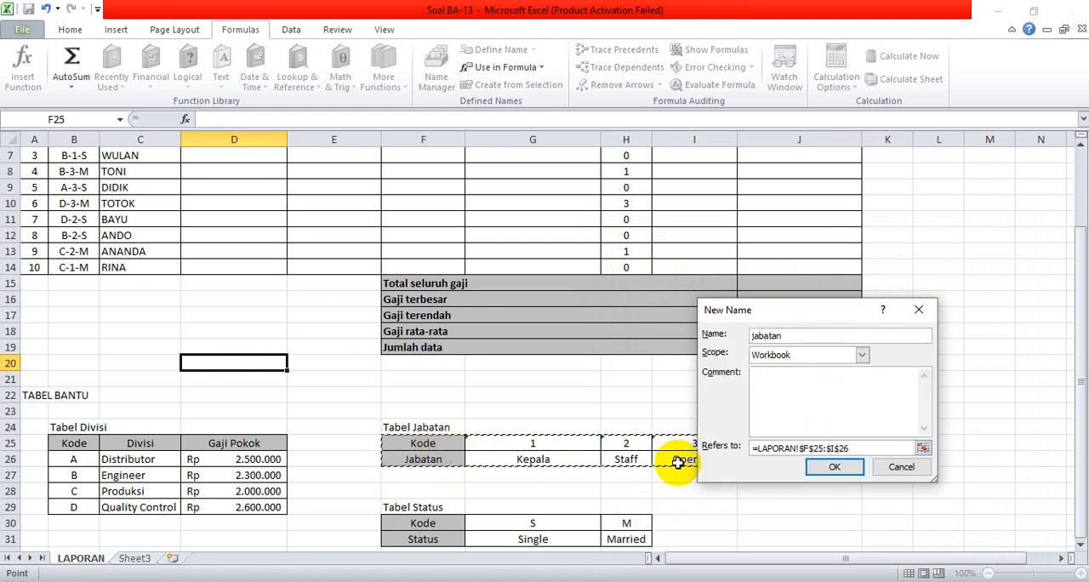
left_click(835, 467)
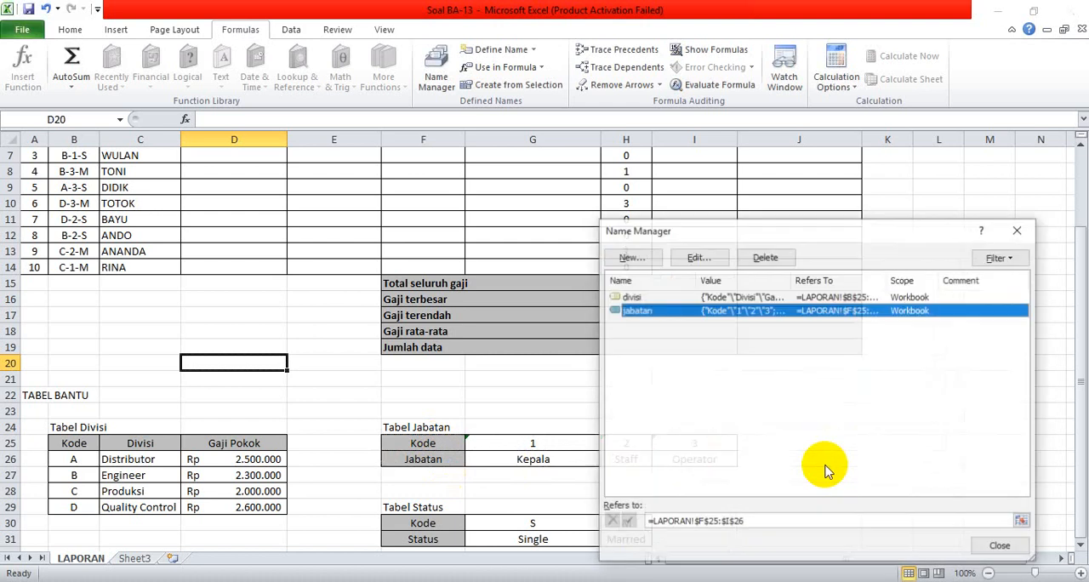
Define a workbook name status for the Tabel Status range F30:H31 and close the Name Manager.
left_click(630, 256)
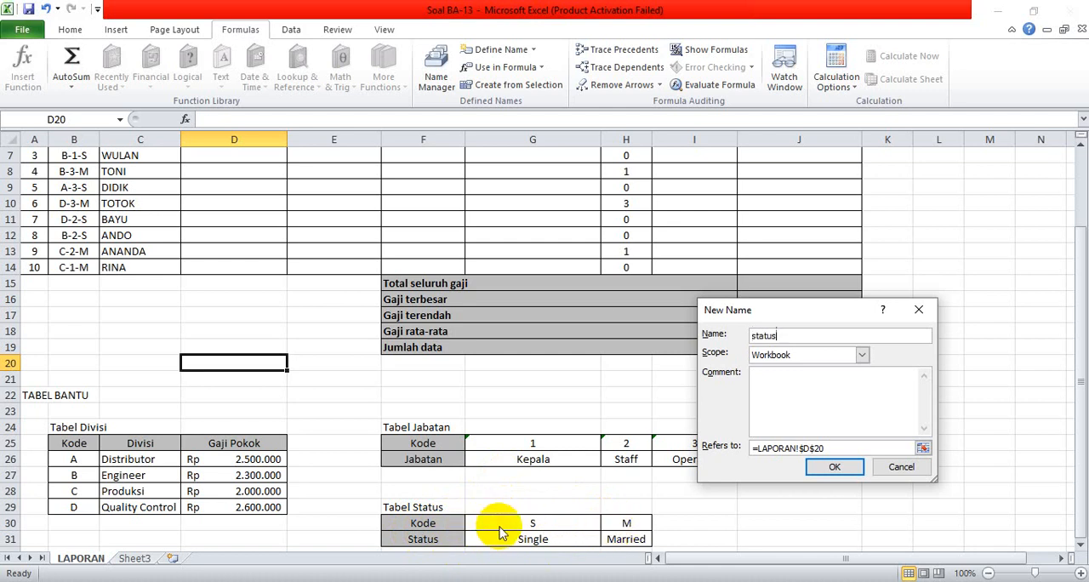
left_click_drag(829, 448, 752, 448)
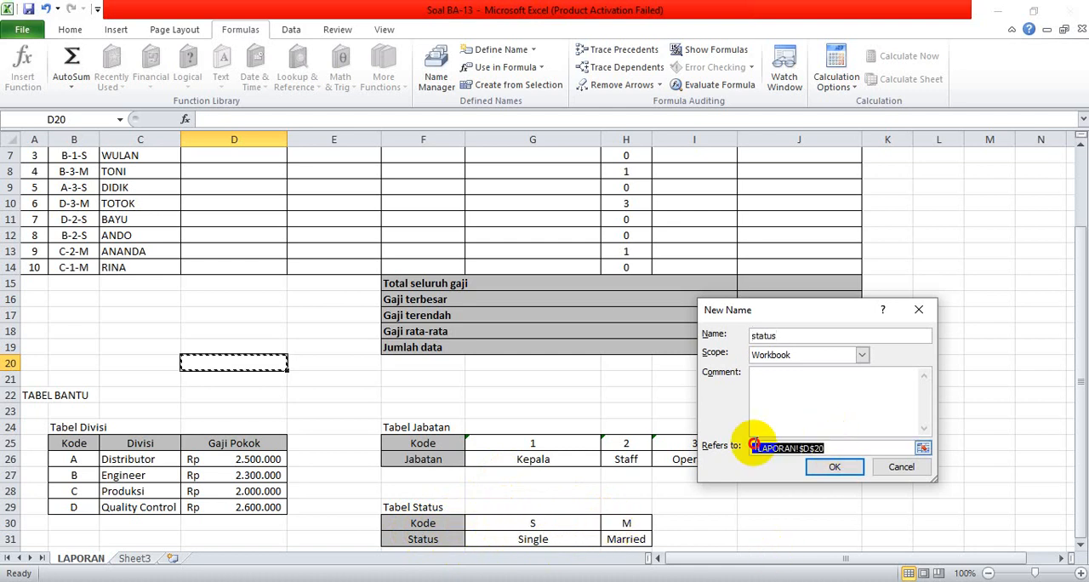
key("Delete")
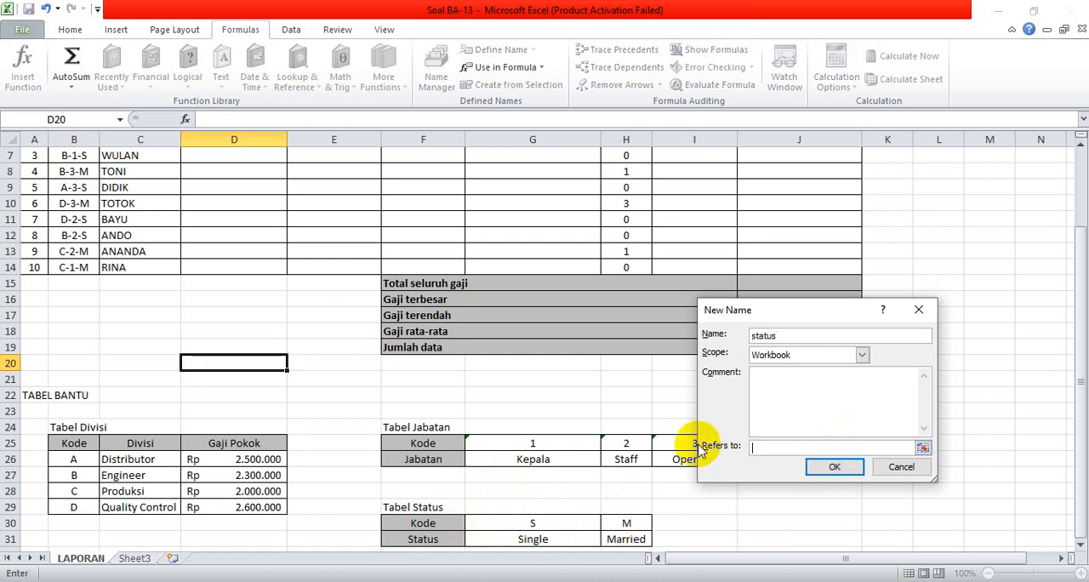
left_click(443, 523)
left_click_drag(443, 523, 628, 539)
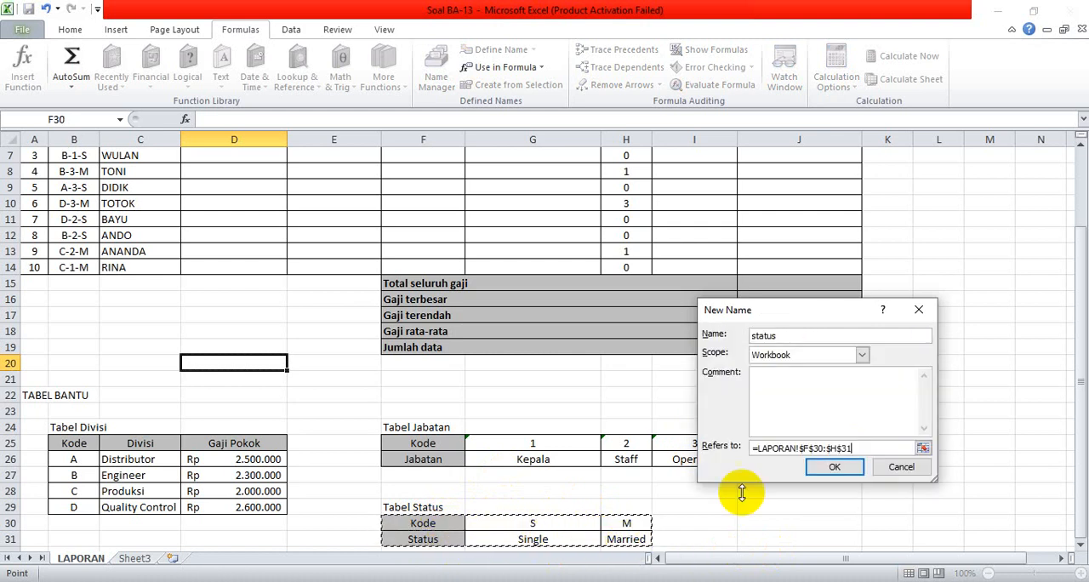
left_click(846, 470)
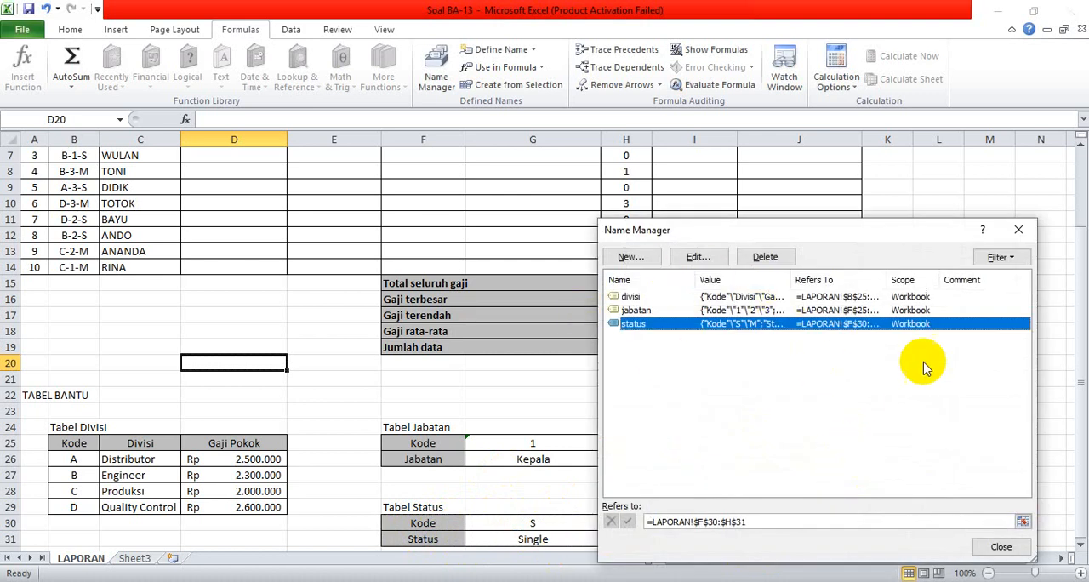
left_click(1020, 549)
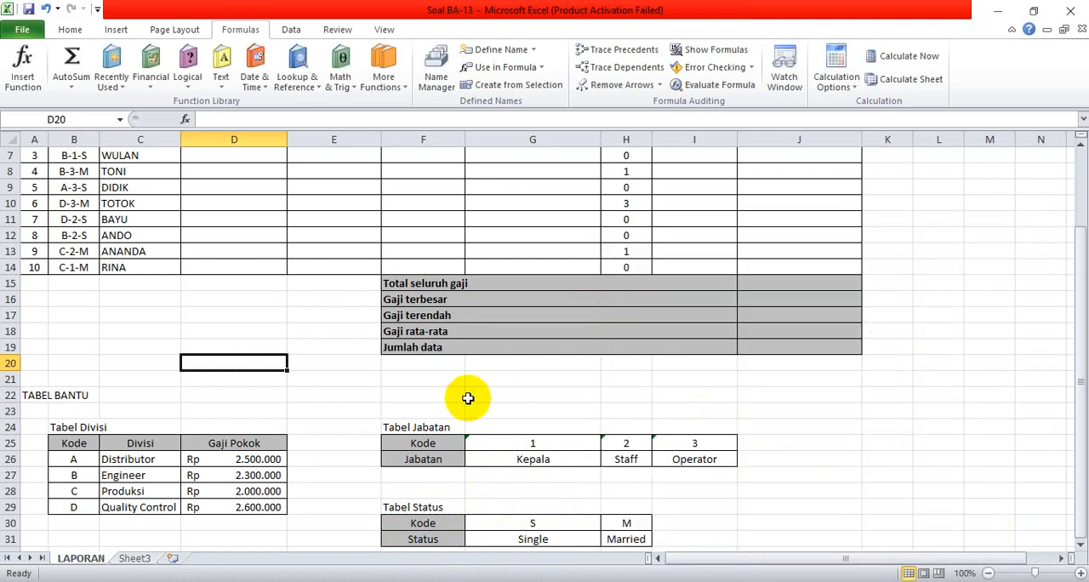
Compare the first employee's code in B5 with the Kode cells G25:I25 of Tabel Jabatan.
scroll(468, 398, "up", 2)
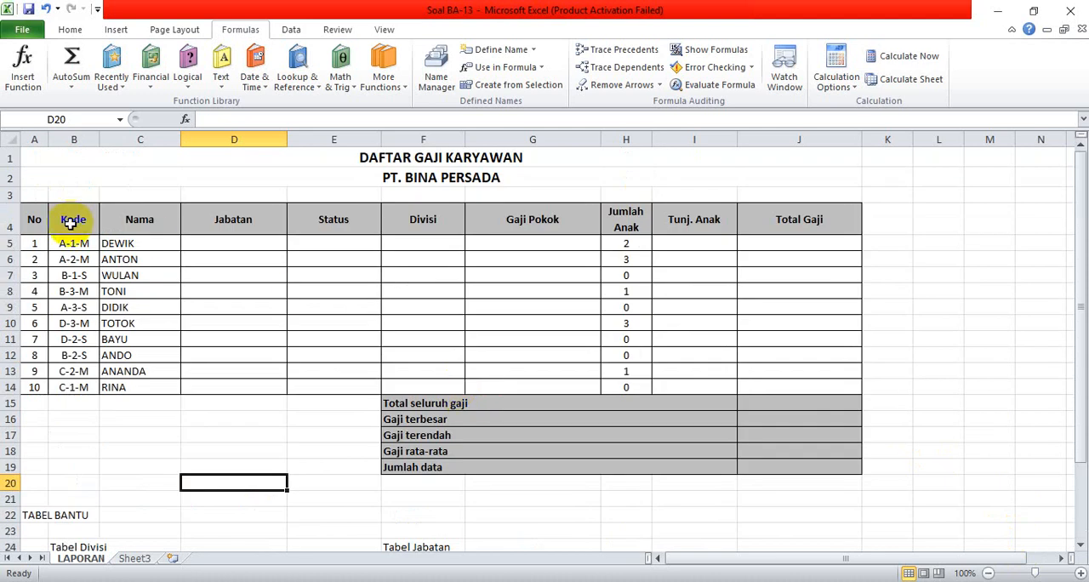
left_click(227, 245)
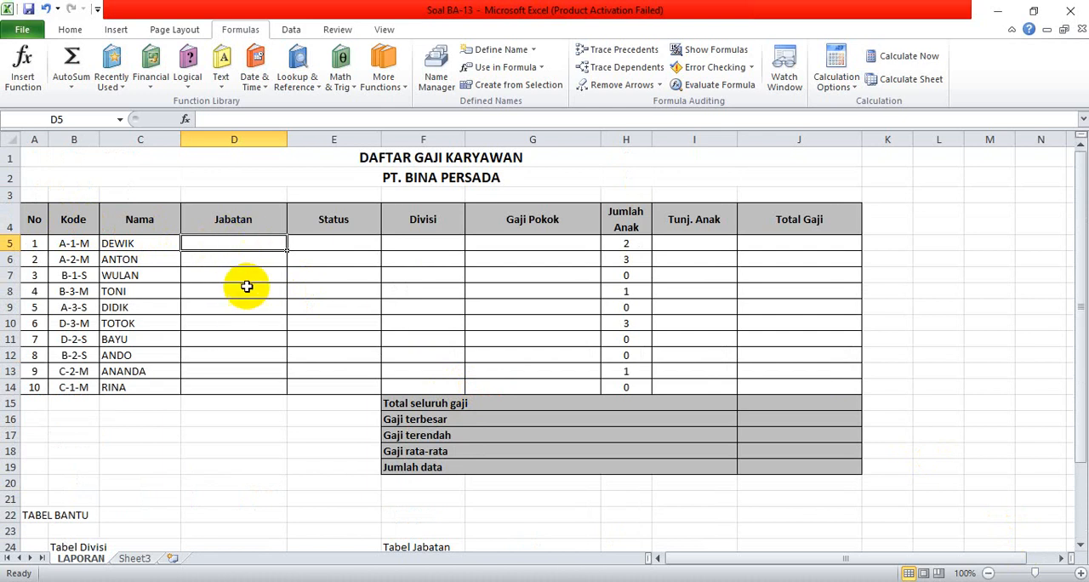
scroll(253, 308, "down", 8)
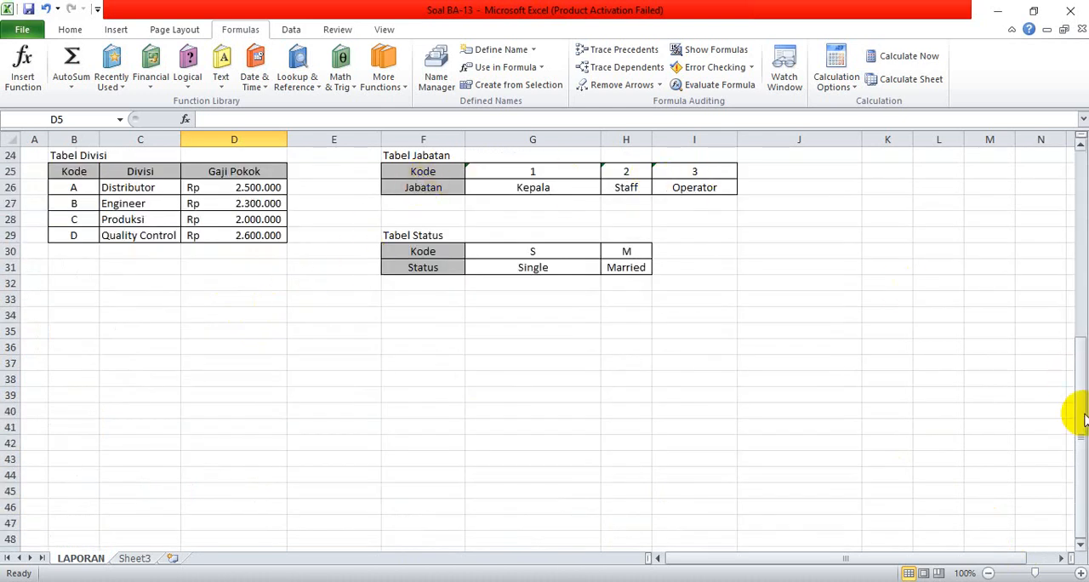
left_click_drag(1080, 417, 1080, 413)
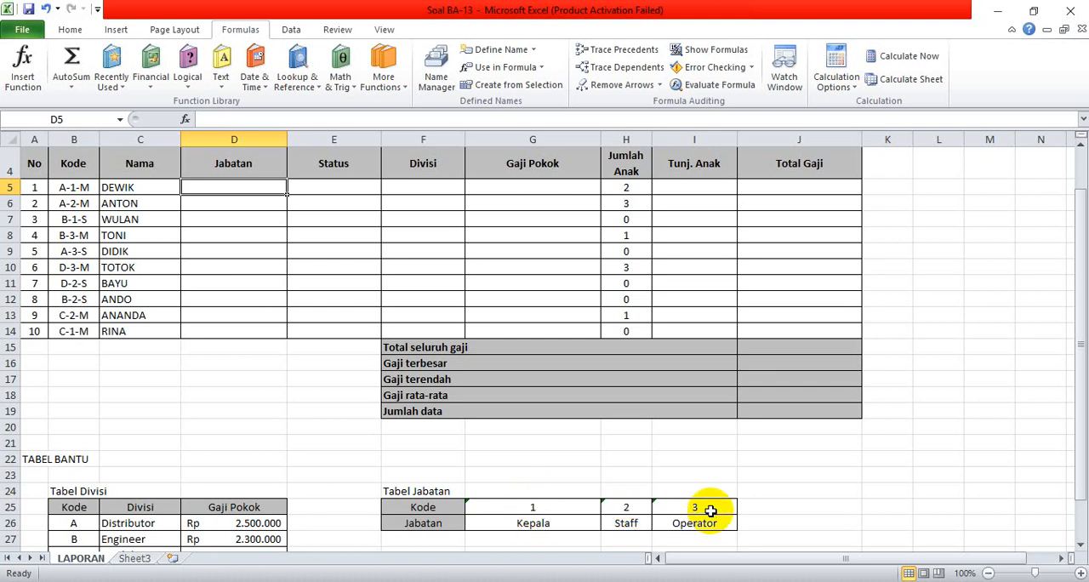
left_click(74, 188)
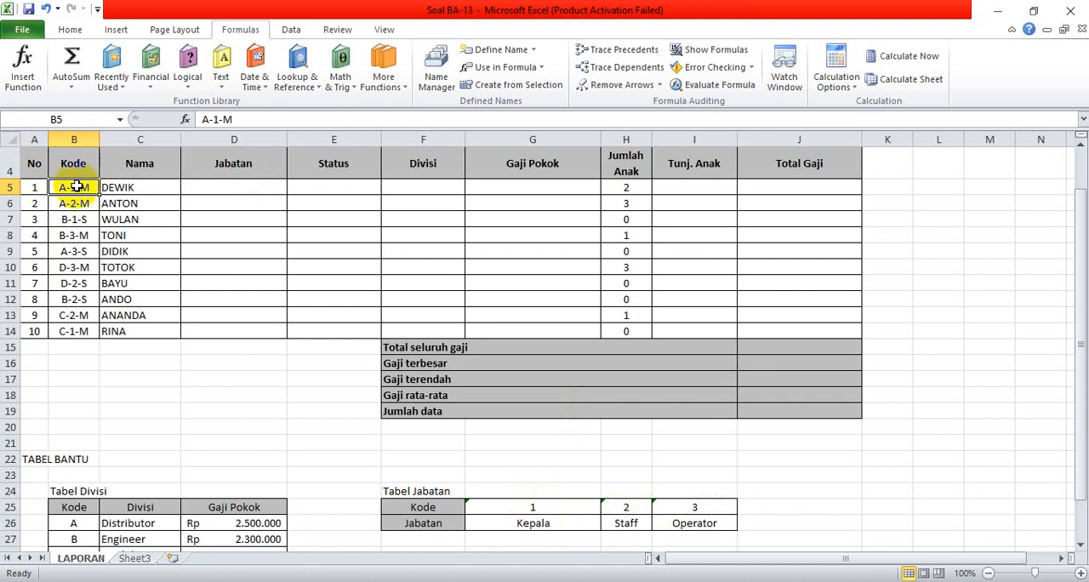
left_click_drag(492, 505, 681, 509)
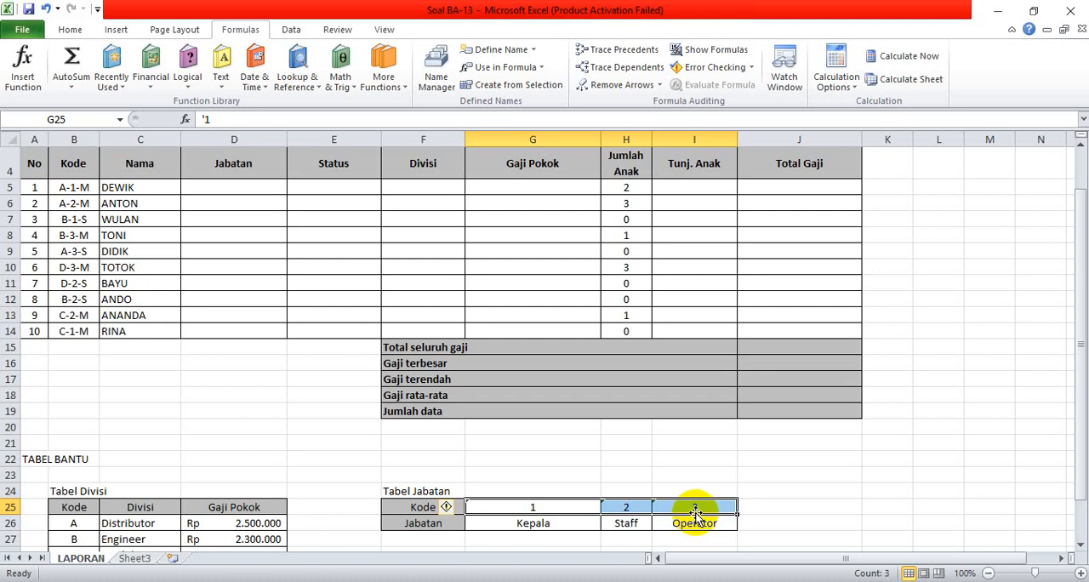
left_click(695, 482)
left_click(537, 507)
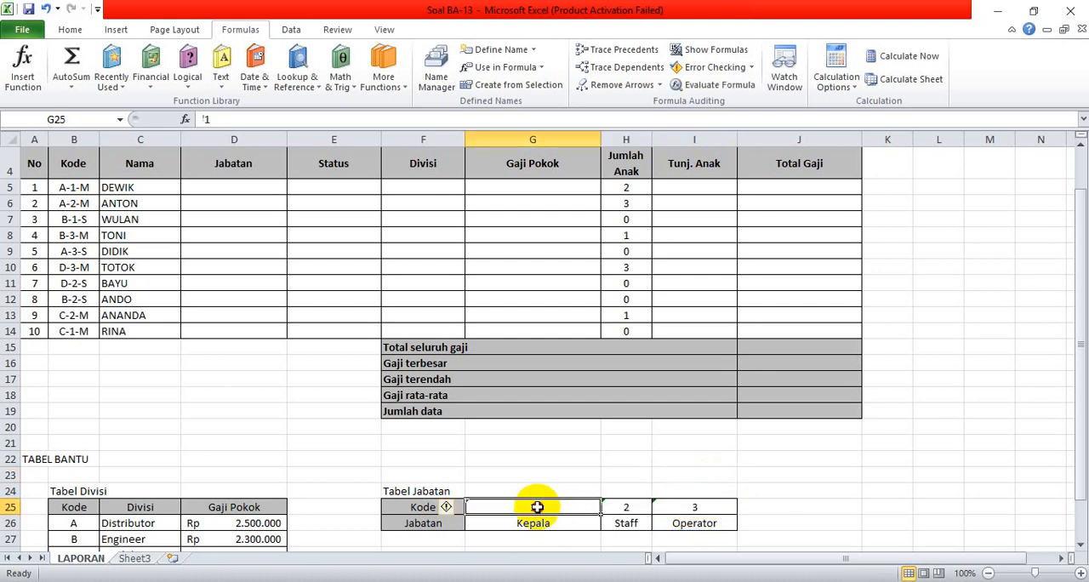
Check the number format of the Tabel Jabatan codes in G25:I25 and look through the available formats without changing it.
left_click(69, 31)
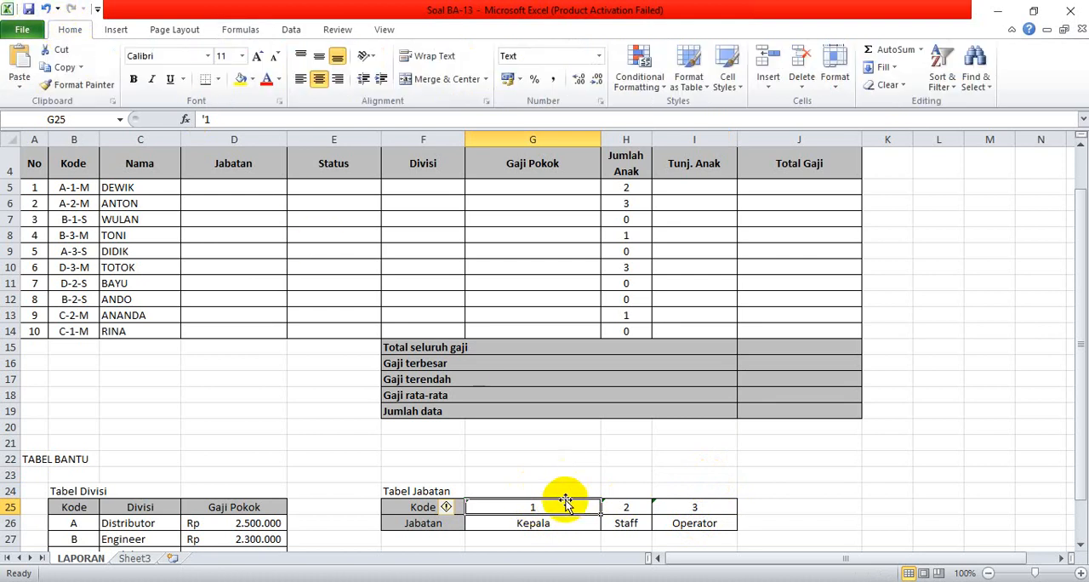
left_click_drag(599, 507, 685, 508)
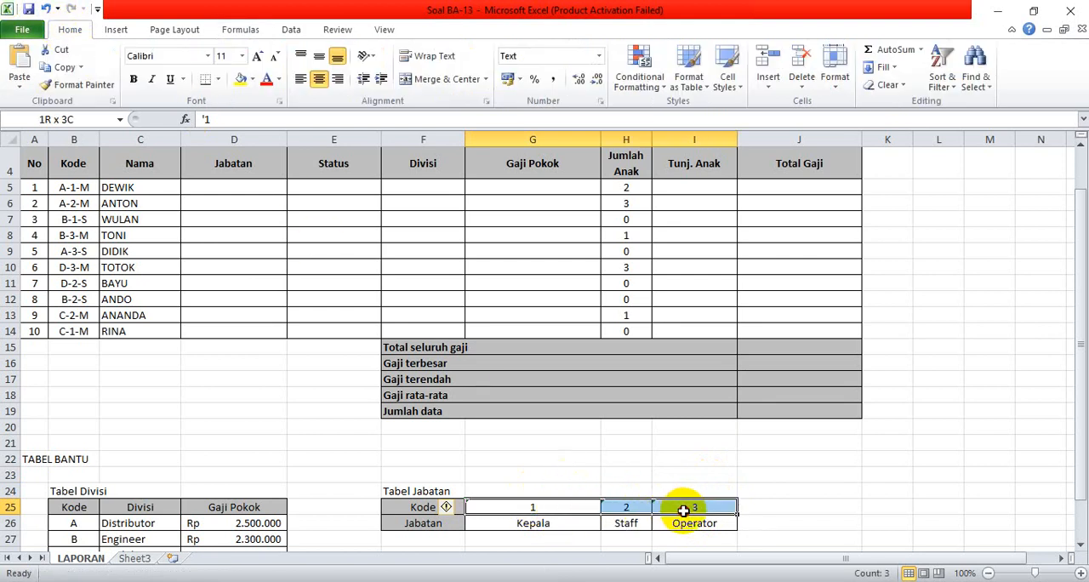
left_click(598, 57)
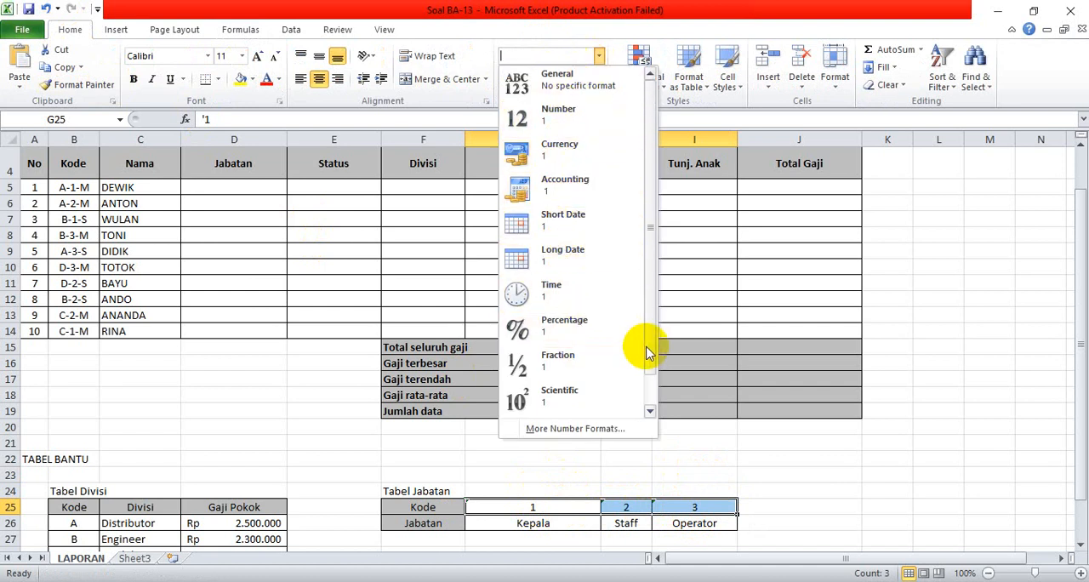
left_click_drag(651, 345, 653, 395)
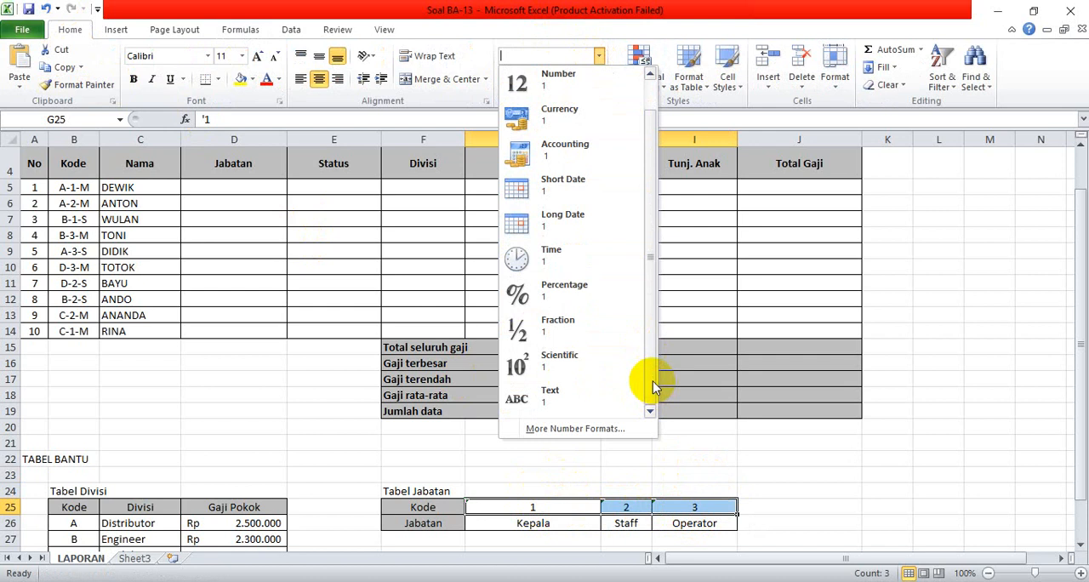
scroll(646, 324, "up", 1)
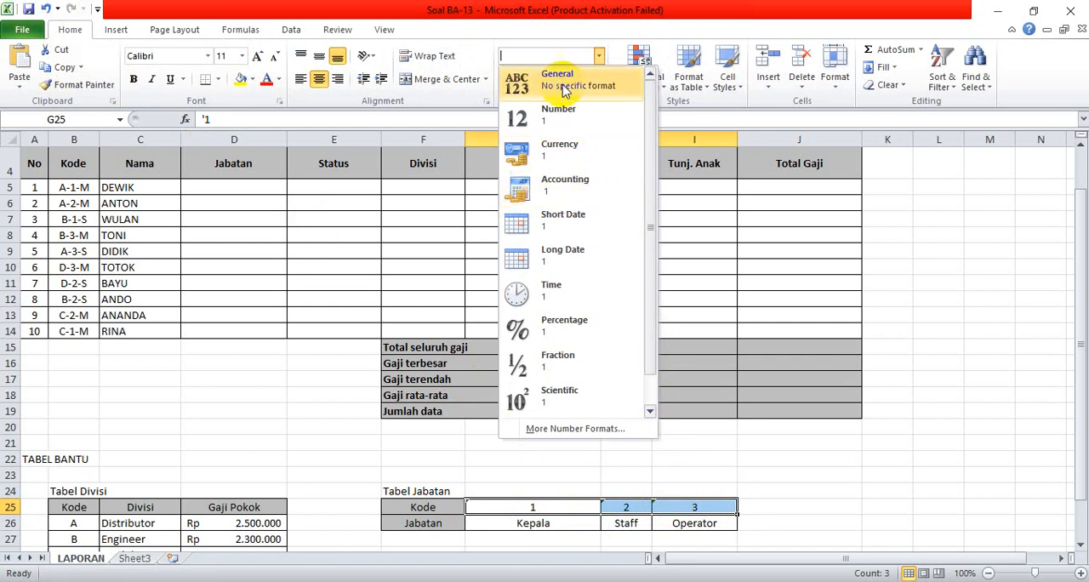
left_click(935, 280)
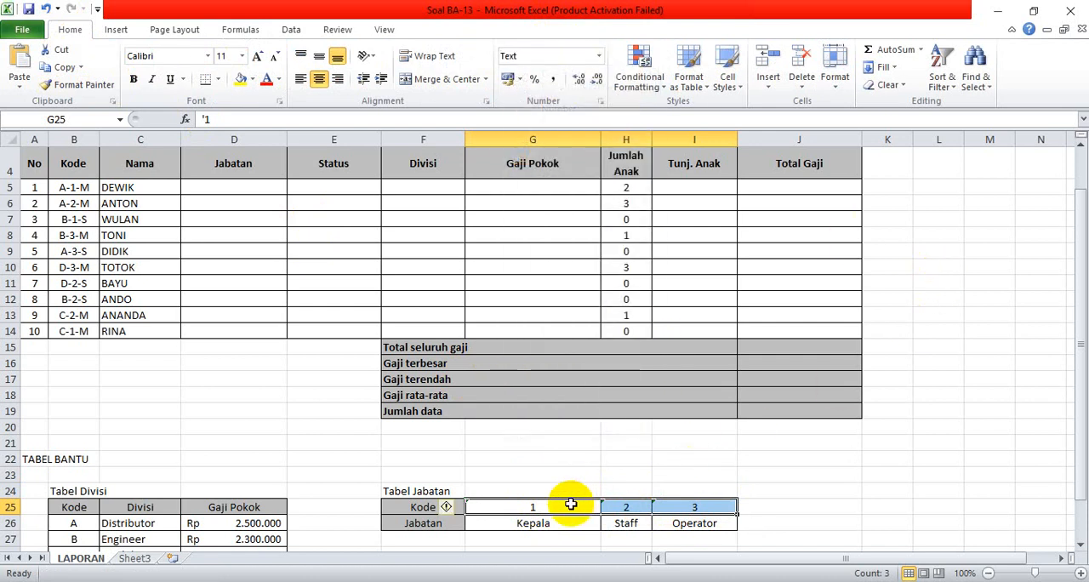
Re-enter the Tabel Jabatan codes 1, 2 and 3 in G25:I25 as text, each with a leading apostrophe.
left_click(567, 506)
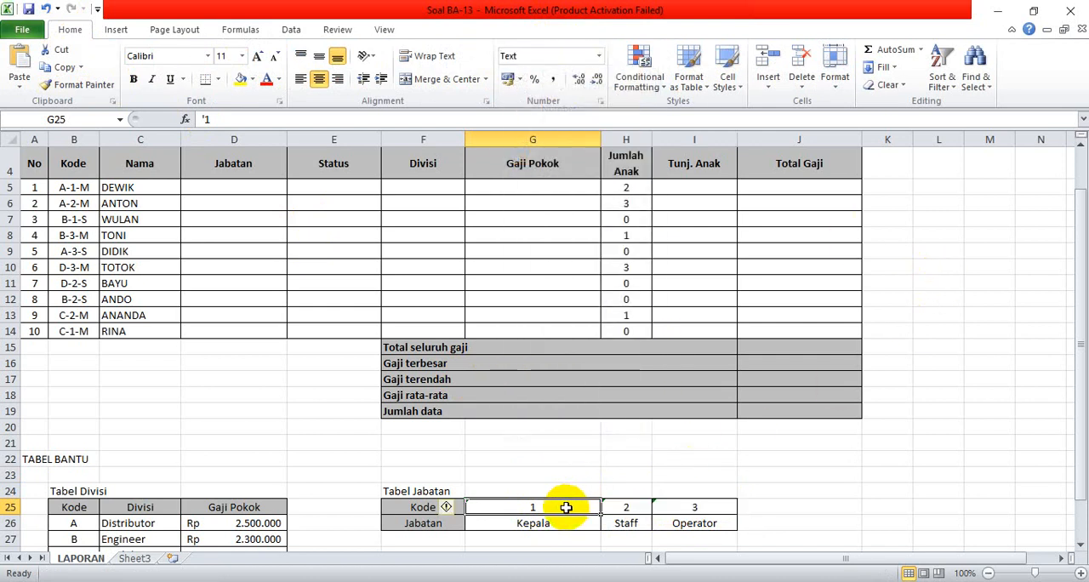
type("'")
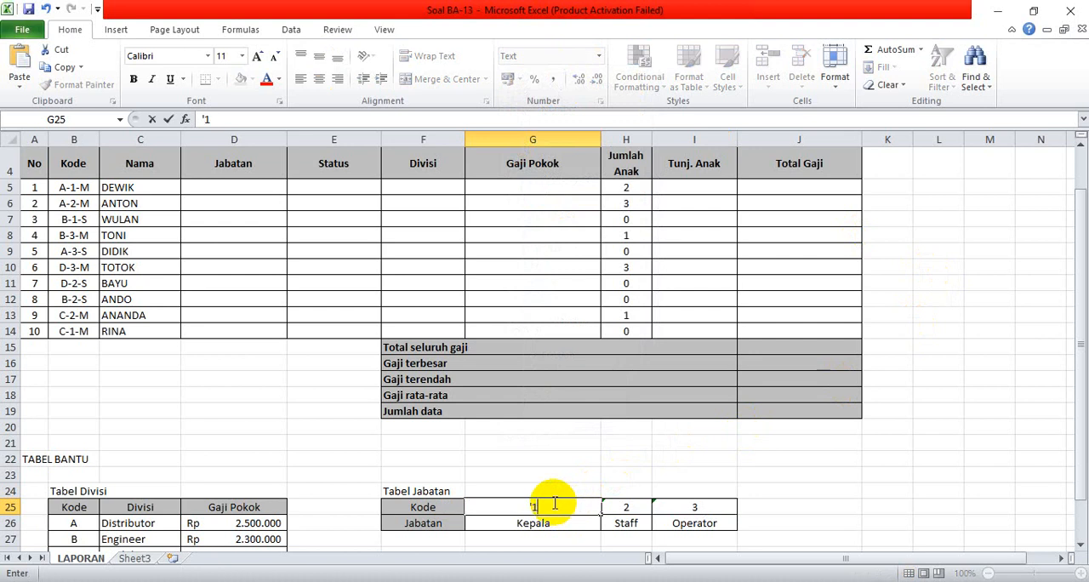
type("1")
key("Return")
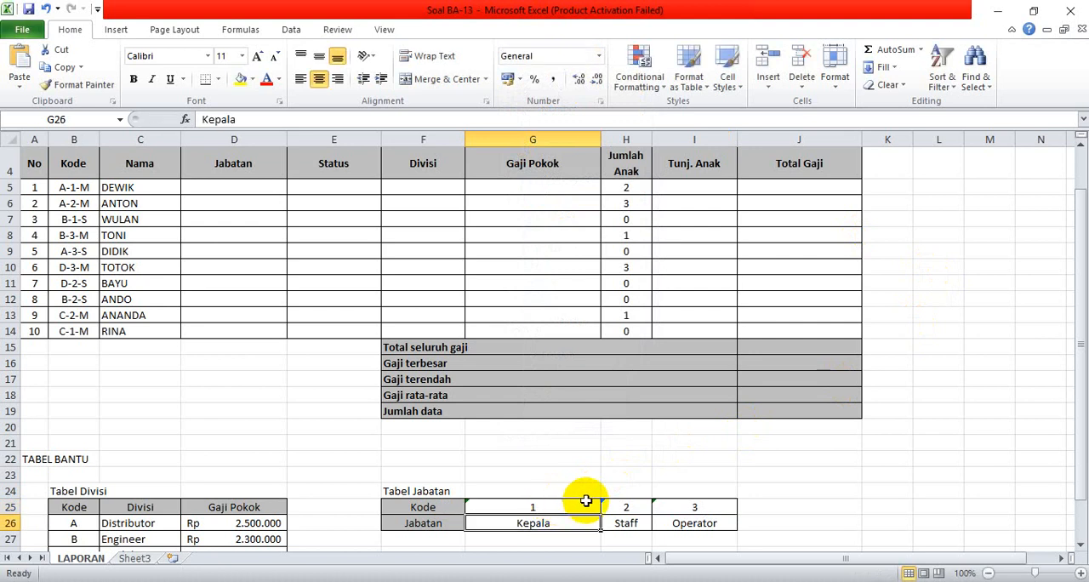
left_click(616, 507)
type("'")
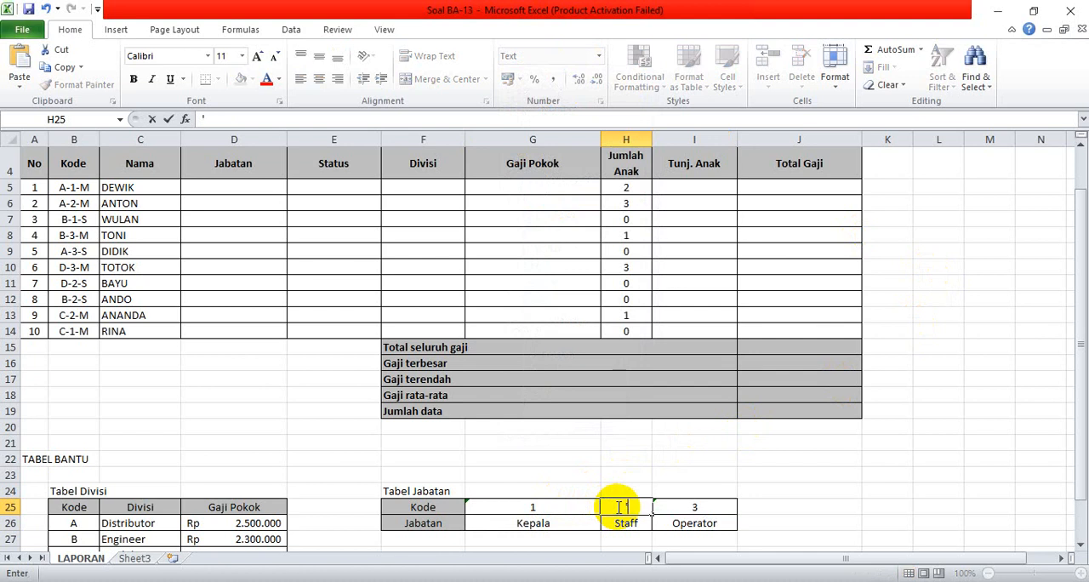
key("Return")
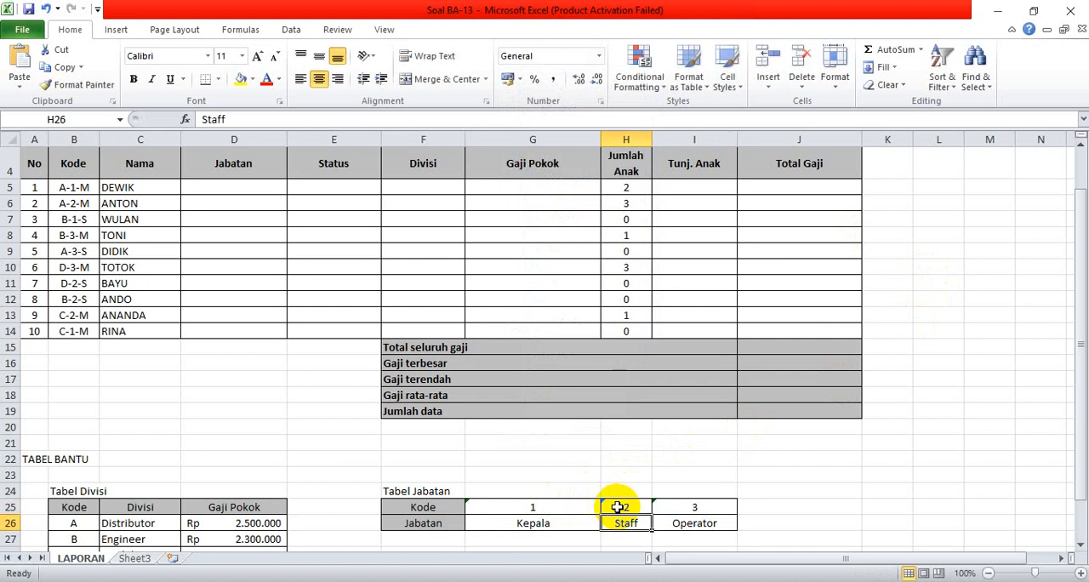
left_click(699, 505)
type("'")
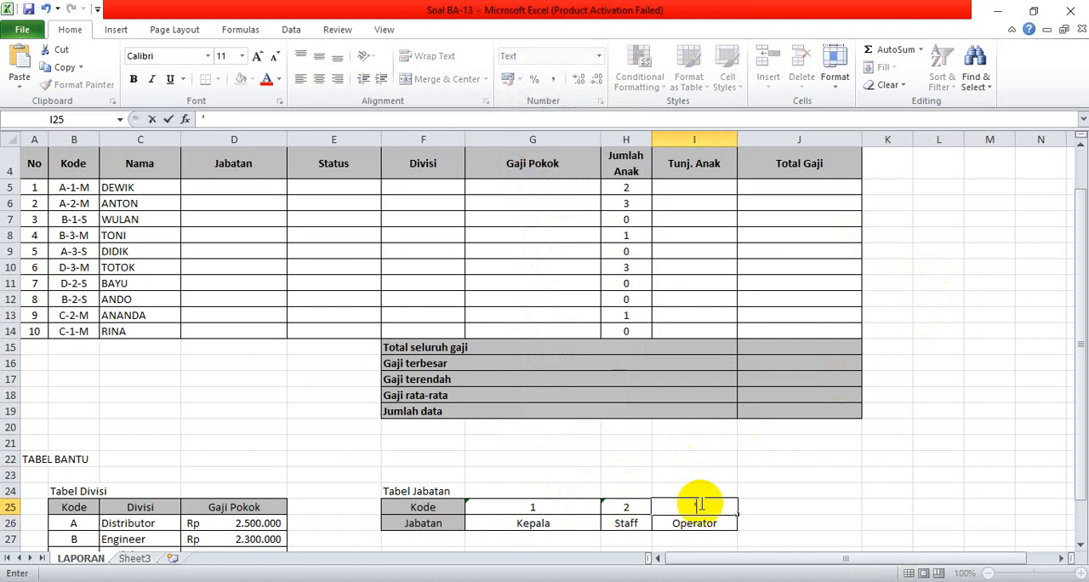
key("Return")
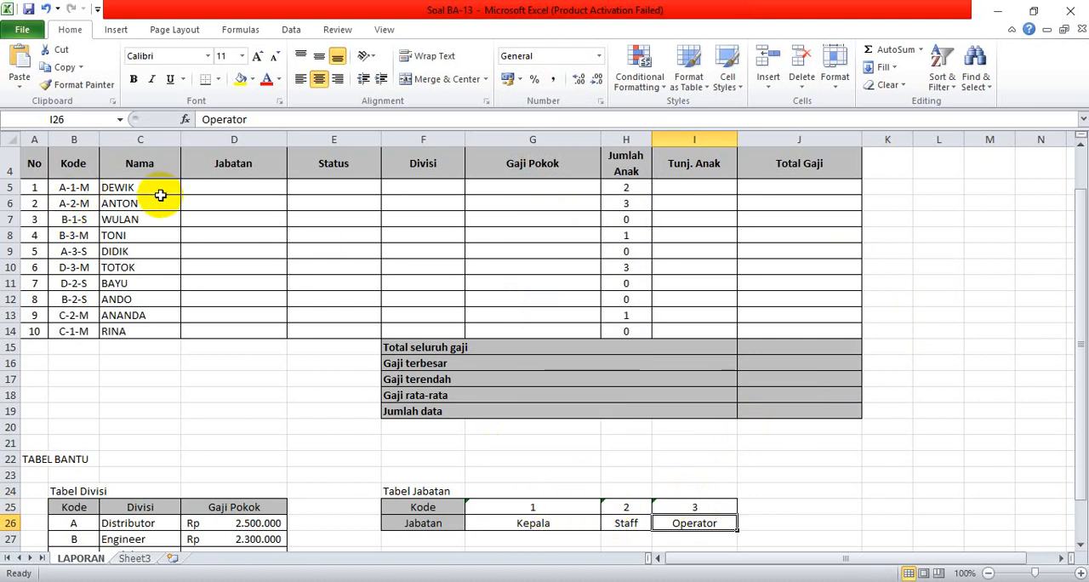
Begin an HLOOKUP formula in Jabatan cell D5 with MID(B5;3;1) as the lookup value.
left_click(209, 186)
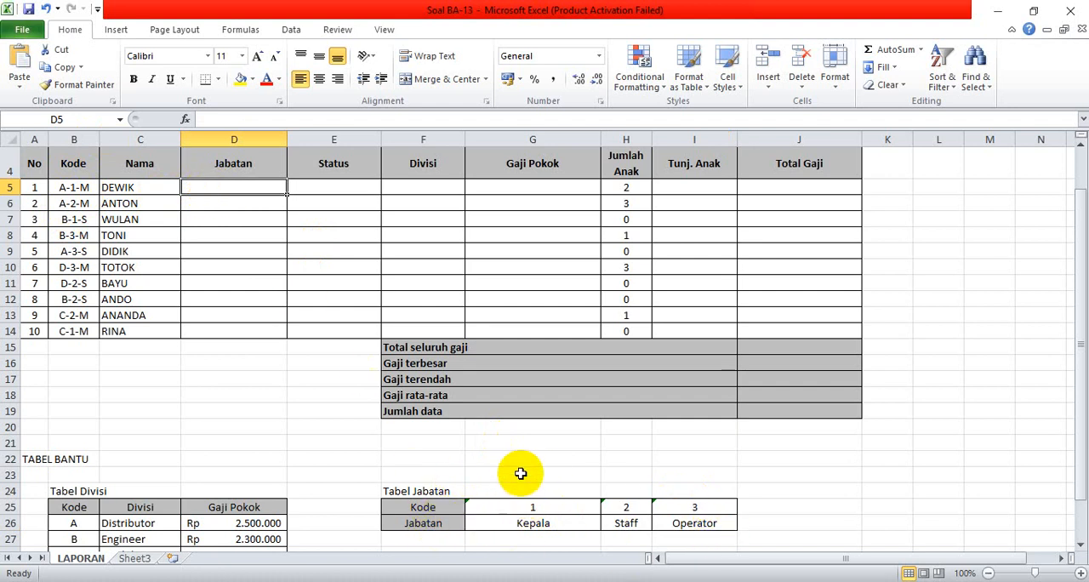
type("=hlooku")
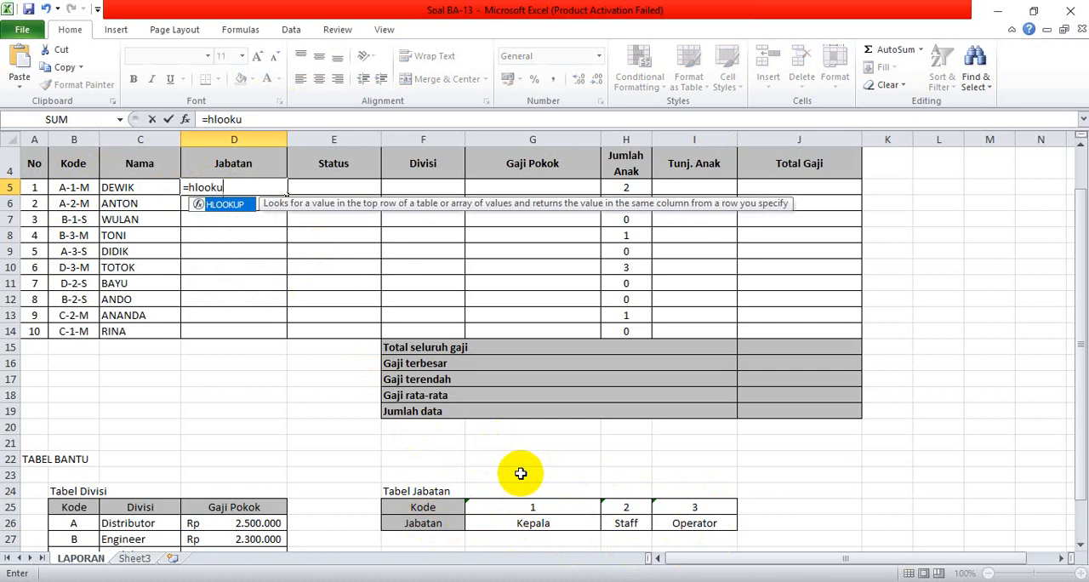
type("p(")
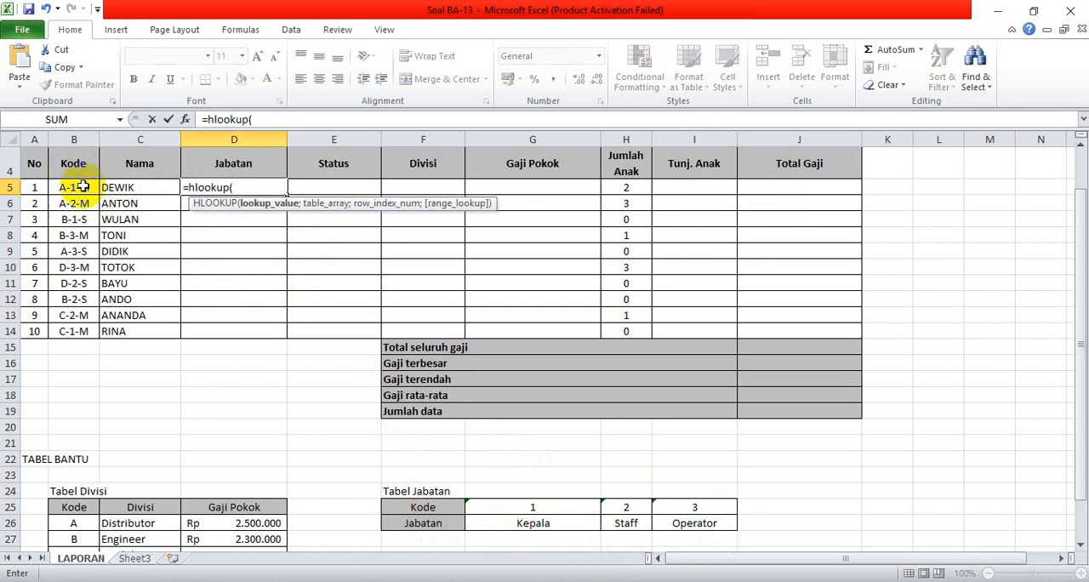
type("mid")
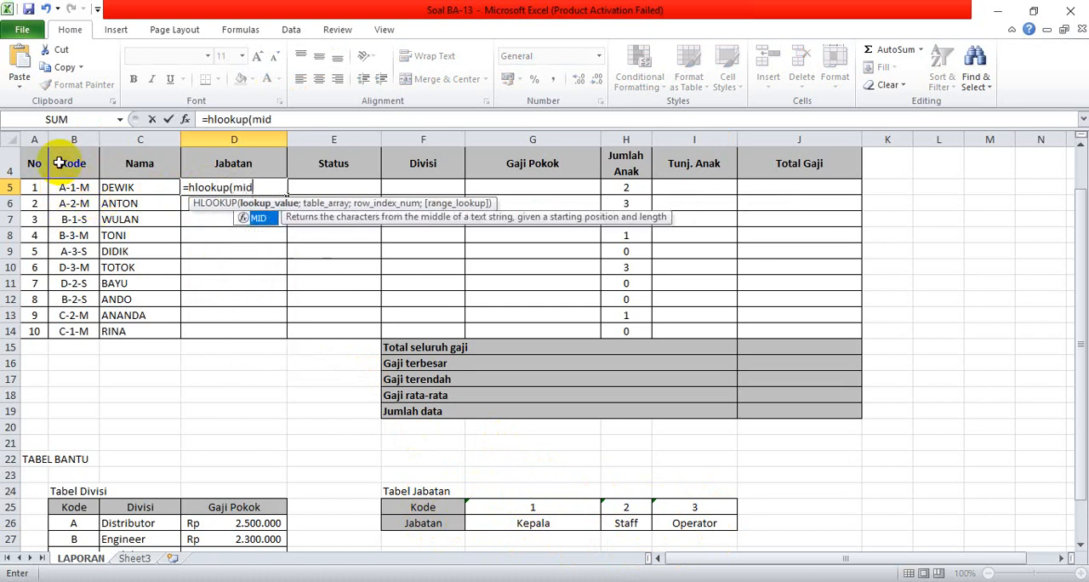
type("(")
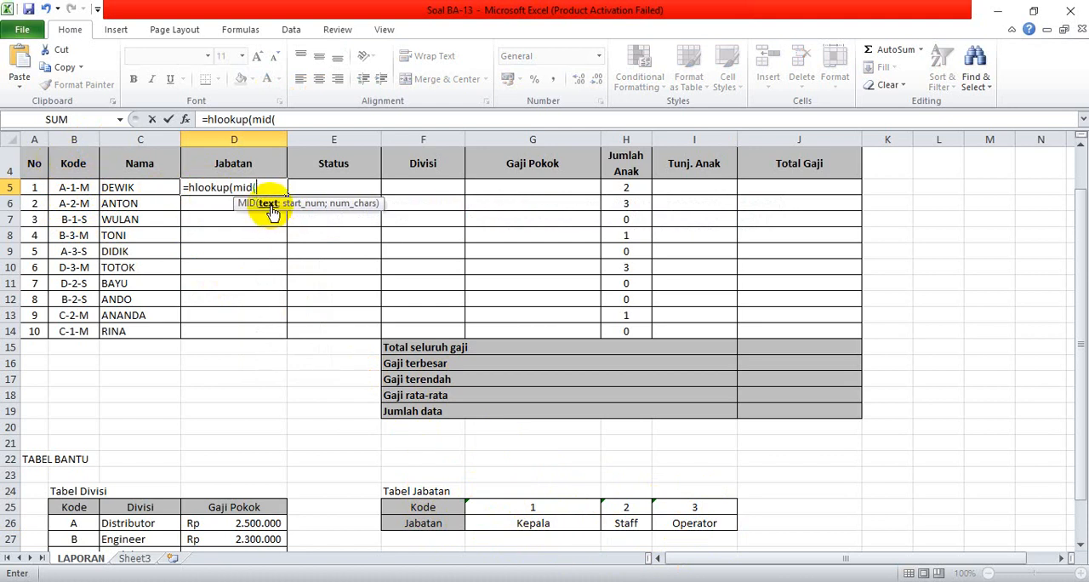
left_click(77, 187)
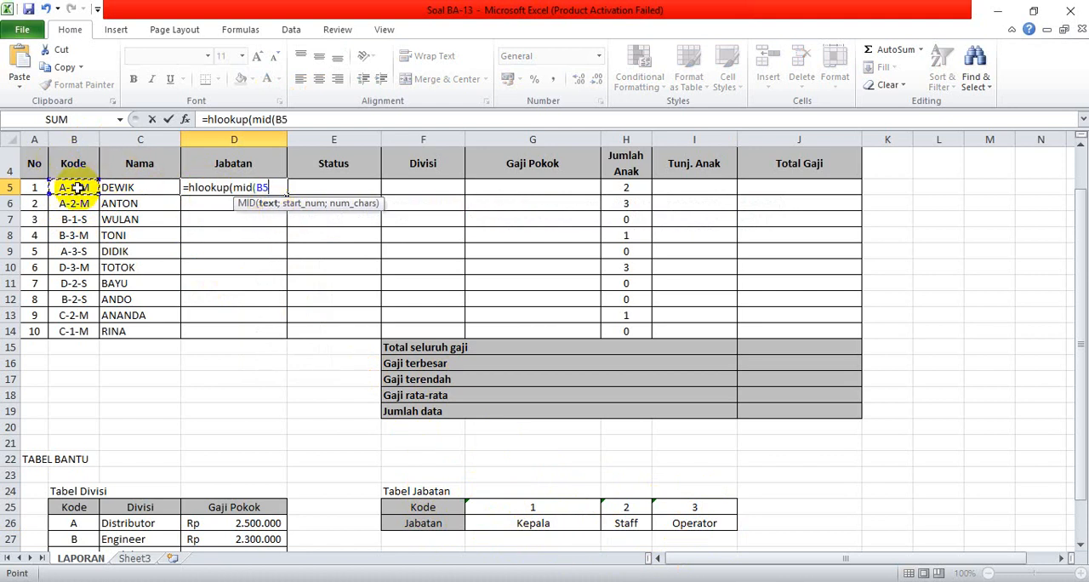
type(";")
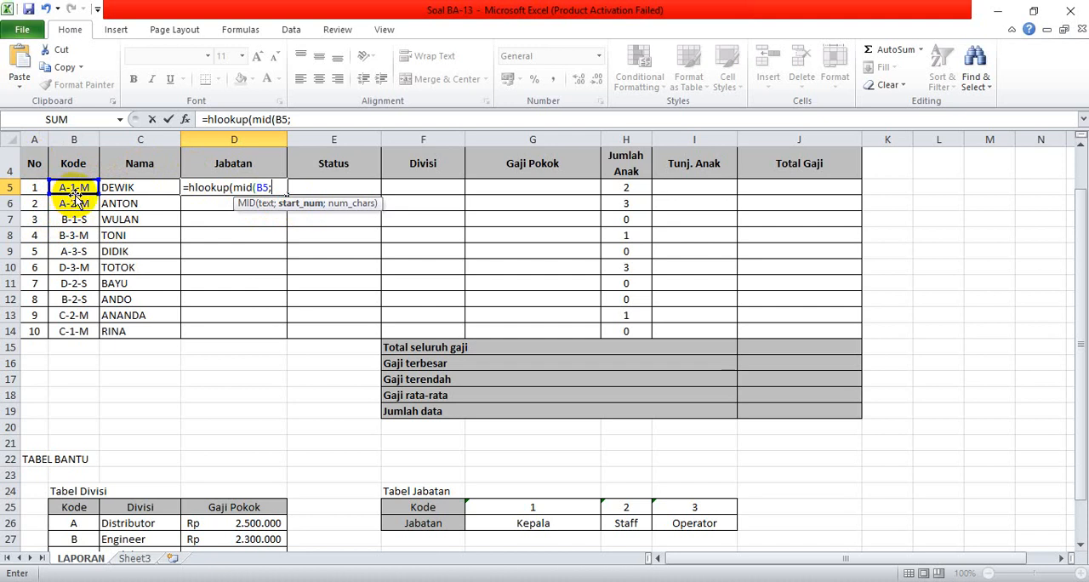
type(";1")
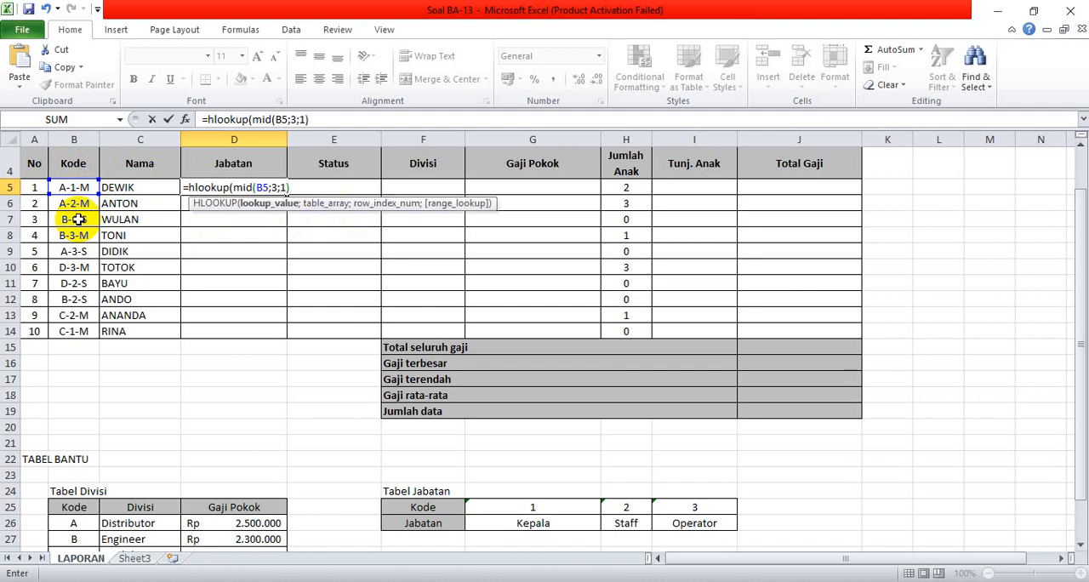
Complete the D5 HLOOKUP with table jabatan, row index 2 and FALSE for exact match, and fill it down to D14.
type(";")
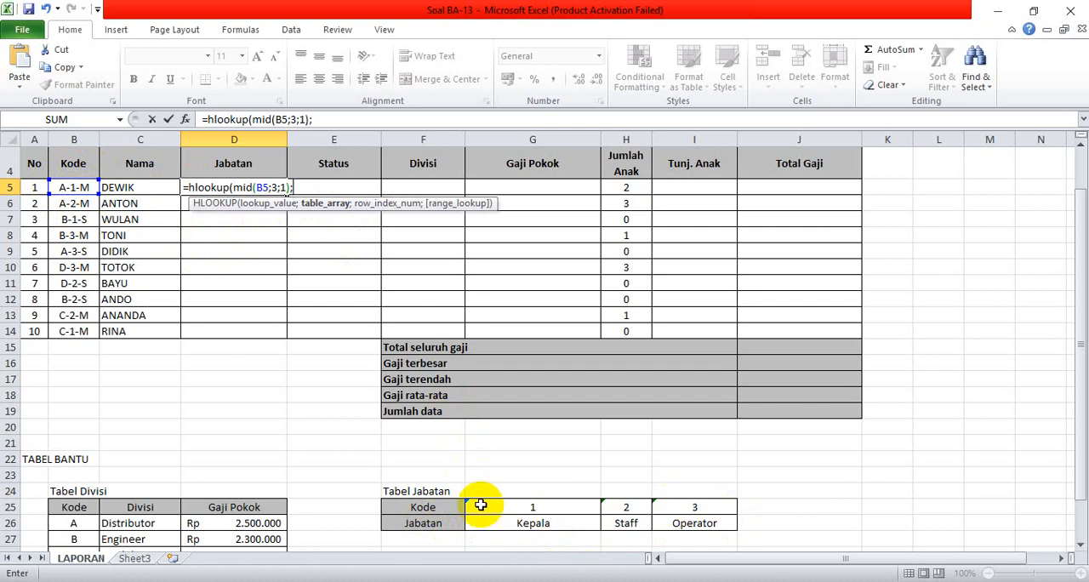
type("jaba")
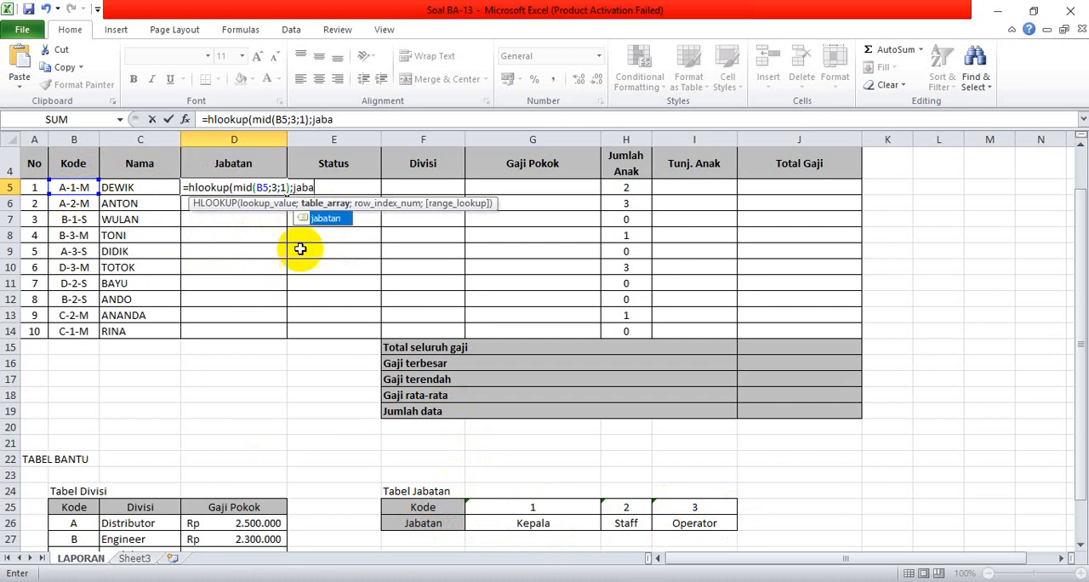
double_click(330, 221)
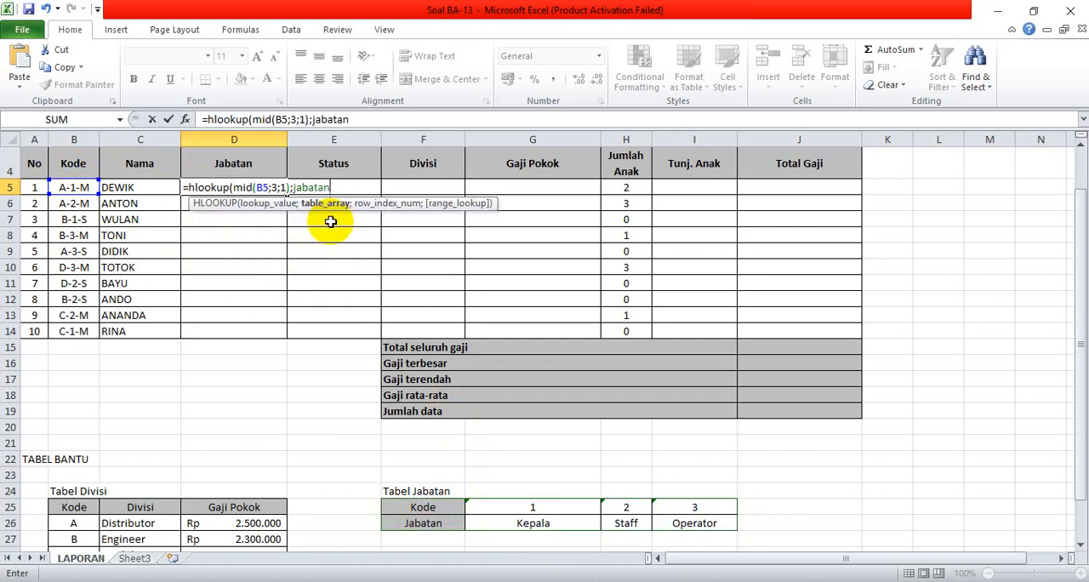
type(";2")
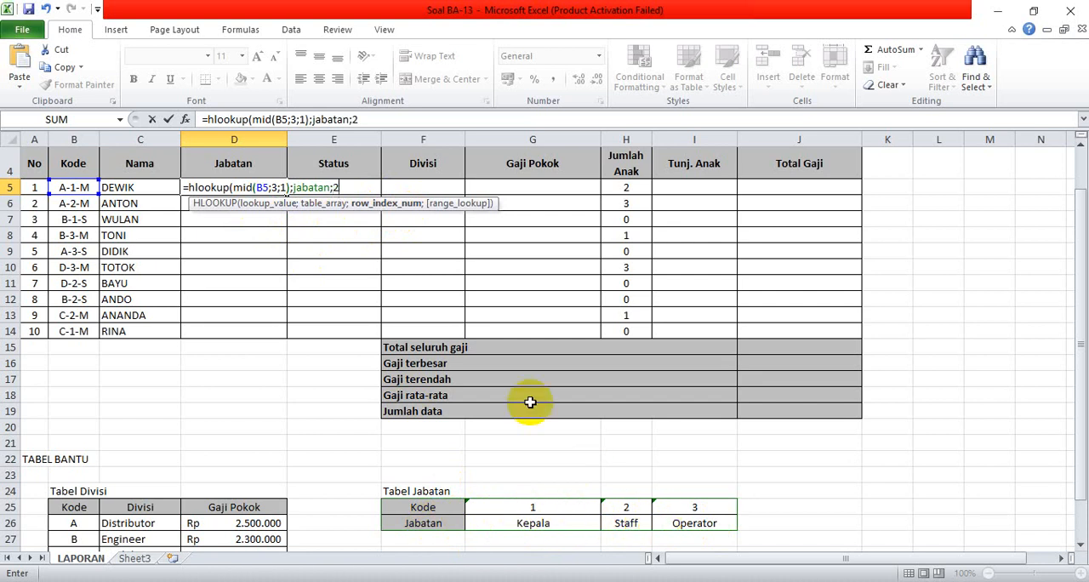
type(";")
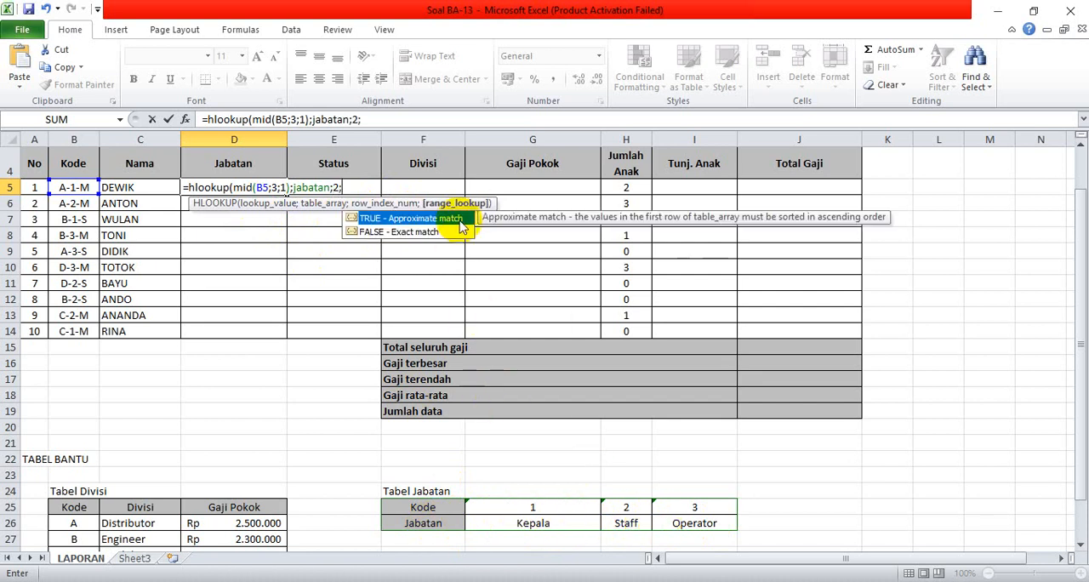
double_click(404, 231)
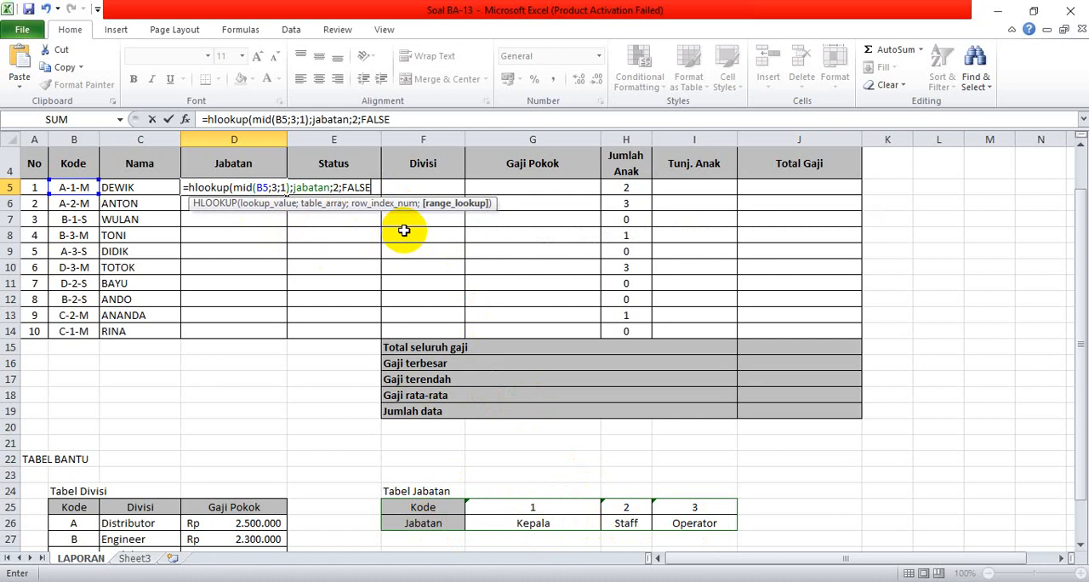
key("Return")
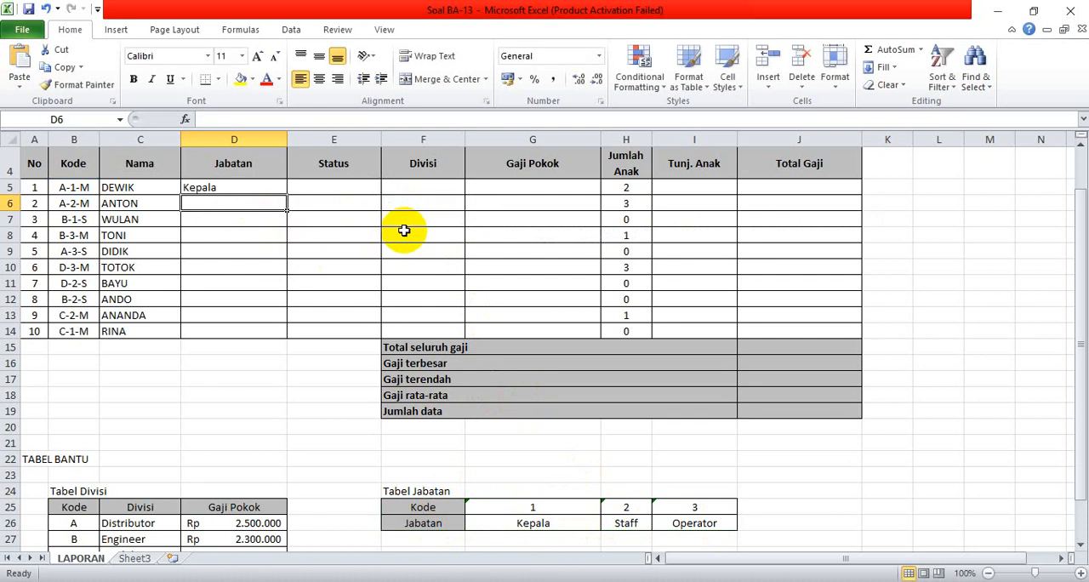
left_click(220, 188)
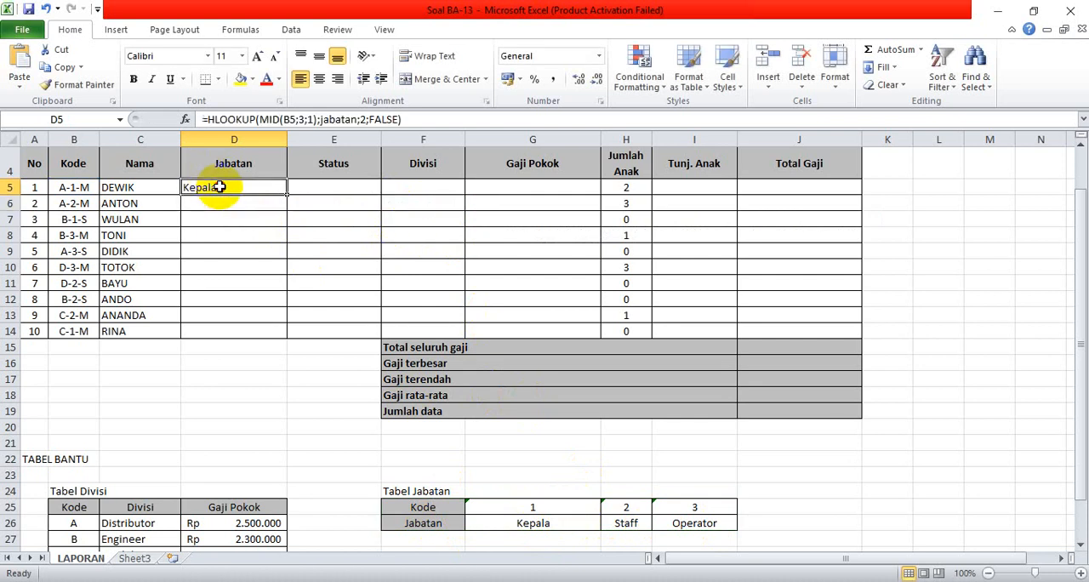
left_click_drag(287, 197, 278, 336)
Begin an HLOOKUP formula in Status cell E5 with RIGHT(B5;1) as the lookup value.
left_click(339, 187)
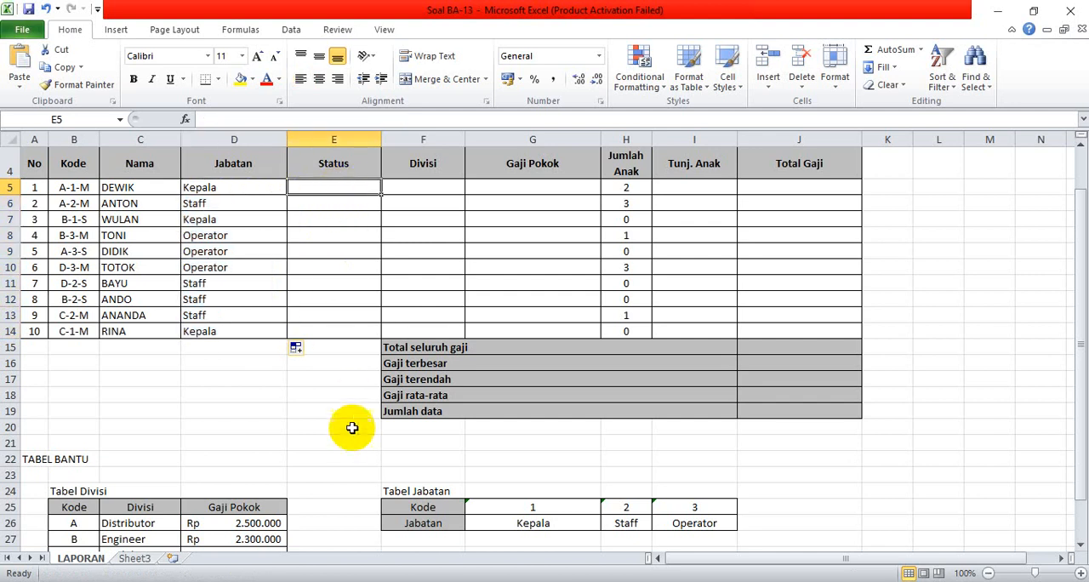
scroll(352, 432, "down", 8)
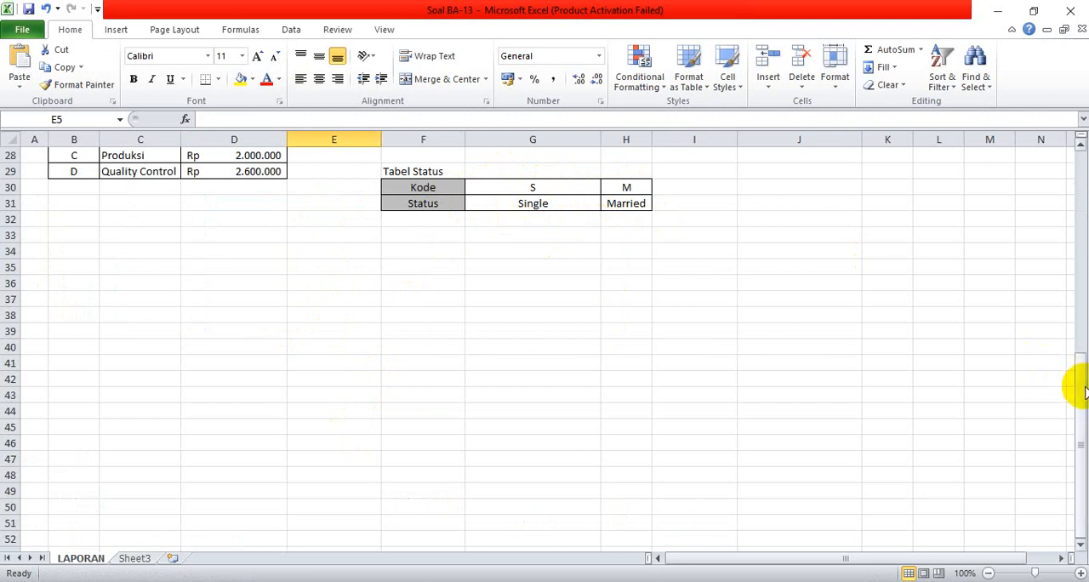
left_click_drag(1077, 377, 1077, 195)
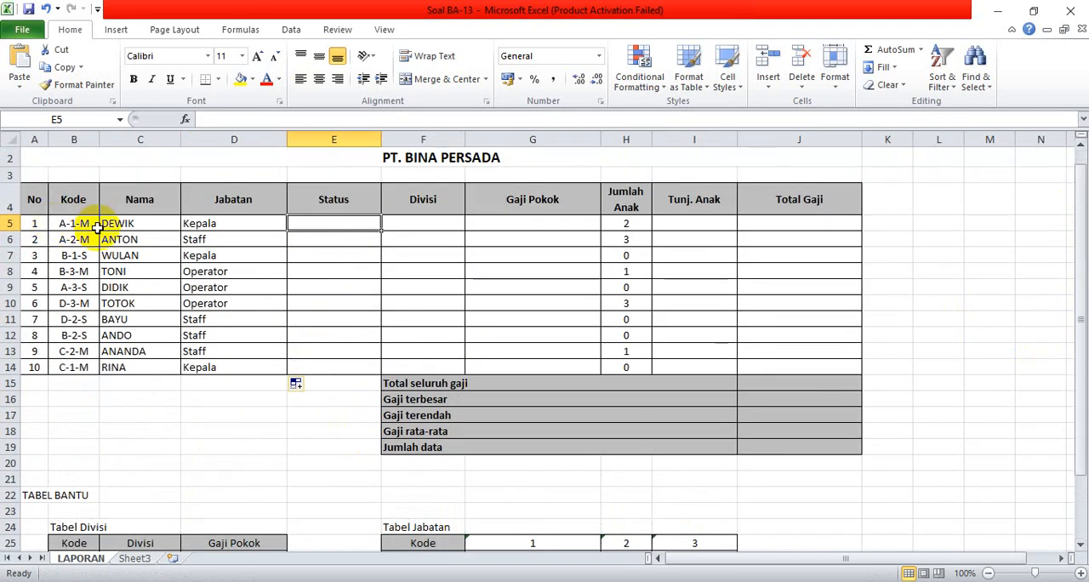
left_click_drag(1078, 276, 1079, 283)
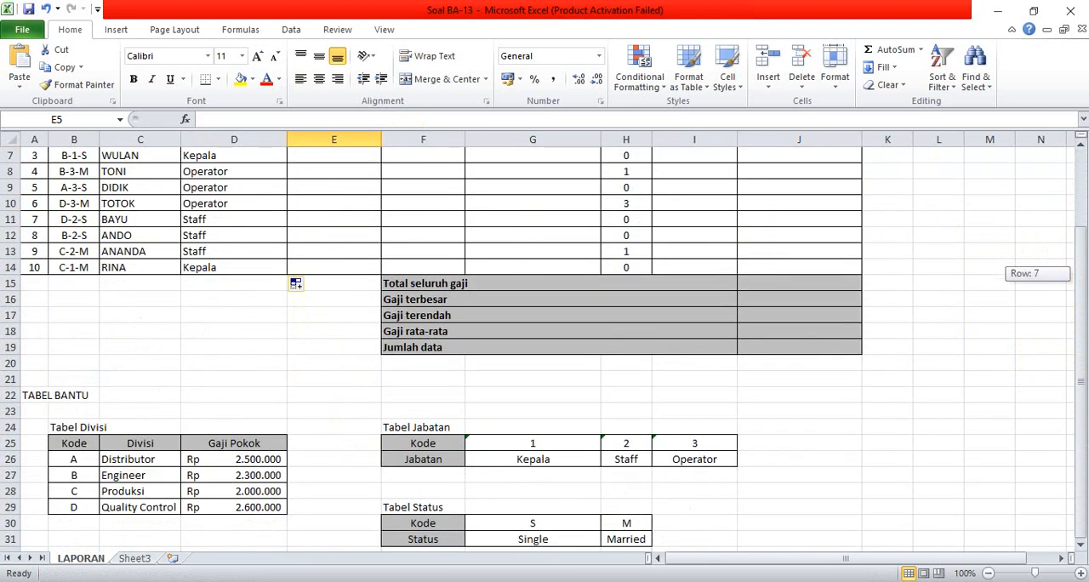
left_click_drag(1079, 283, 1078, 287)
type("=hl")
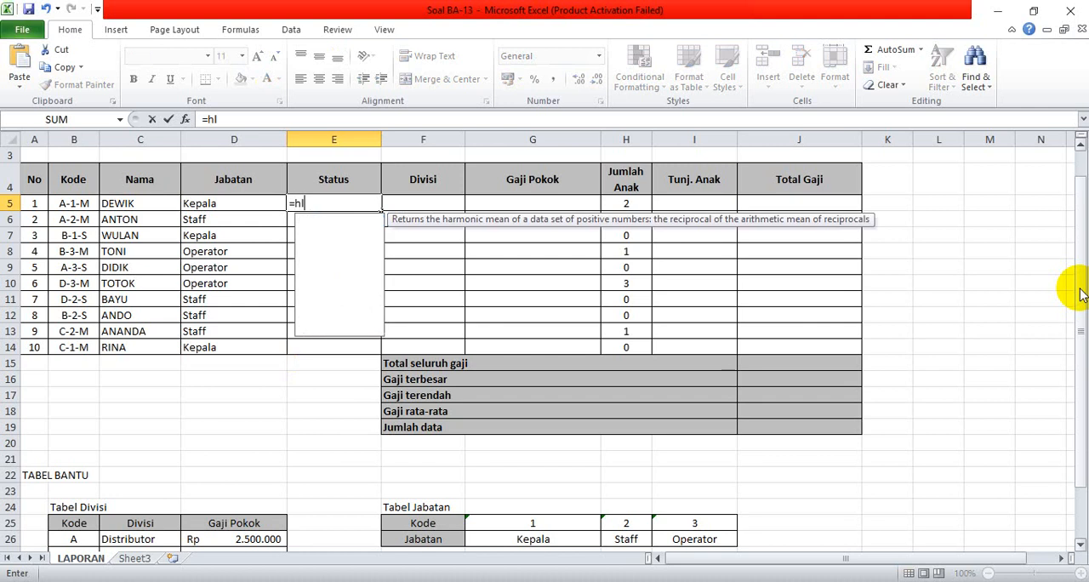
type("ookup(")
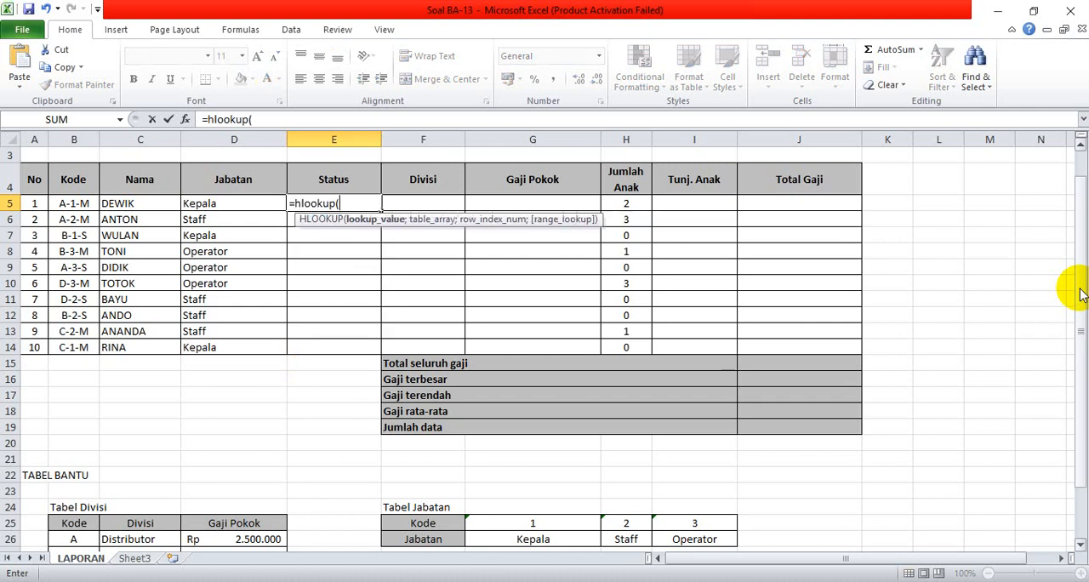
type("ri")
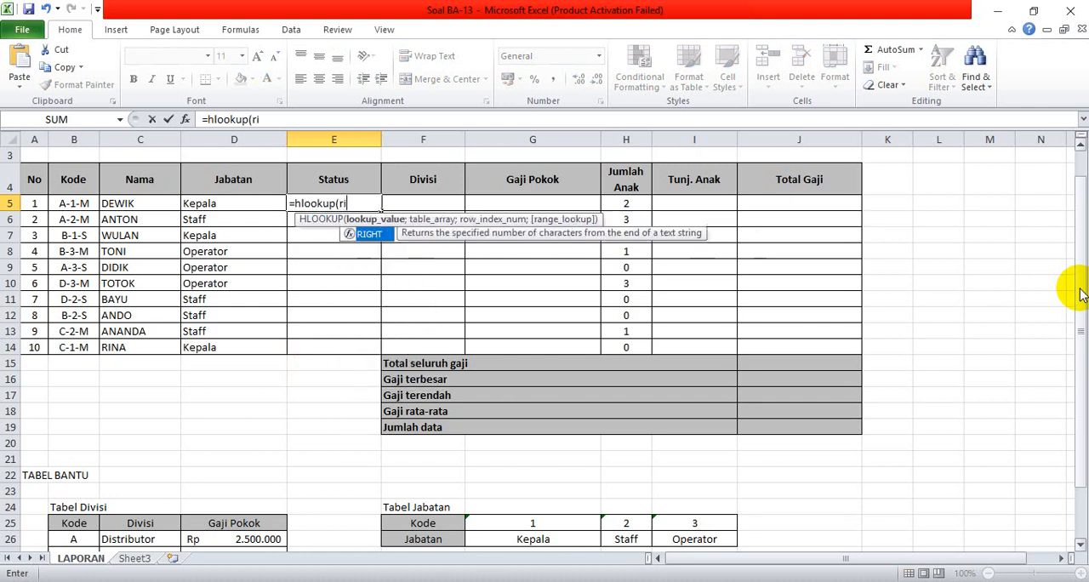
type("ght(")
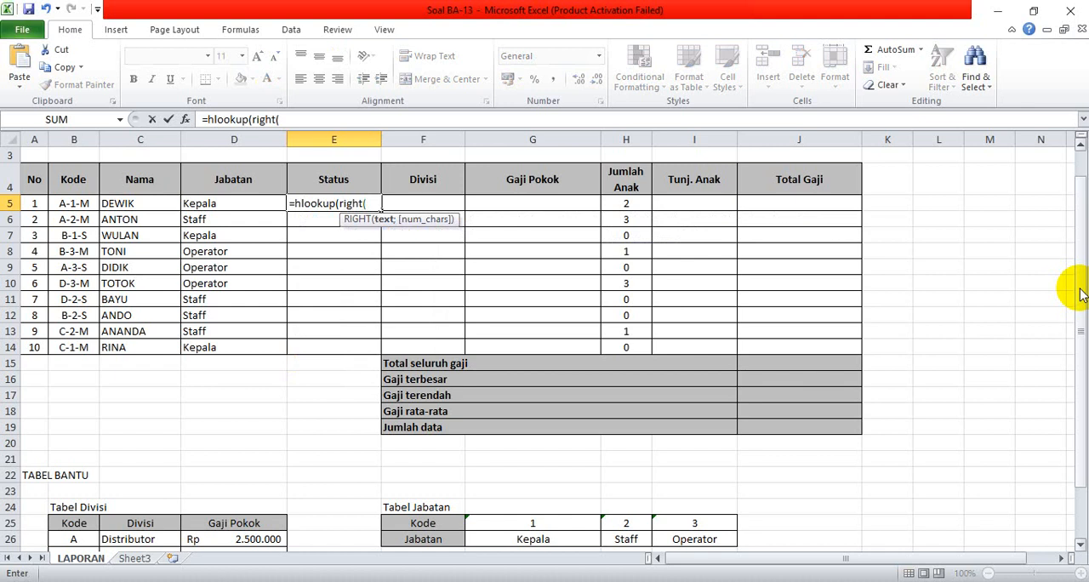
left_click(67, 204)
type(";")
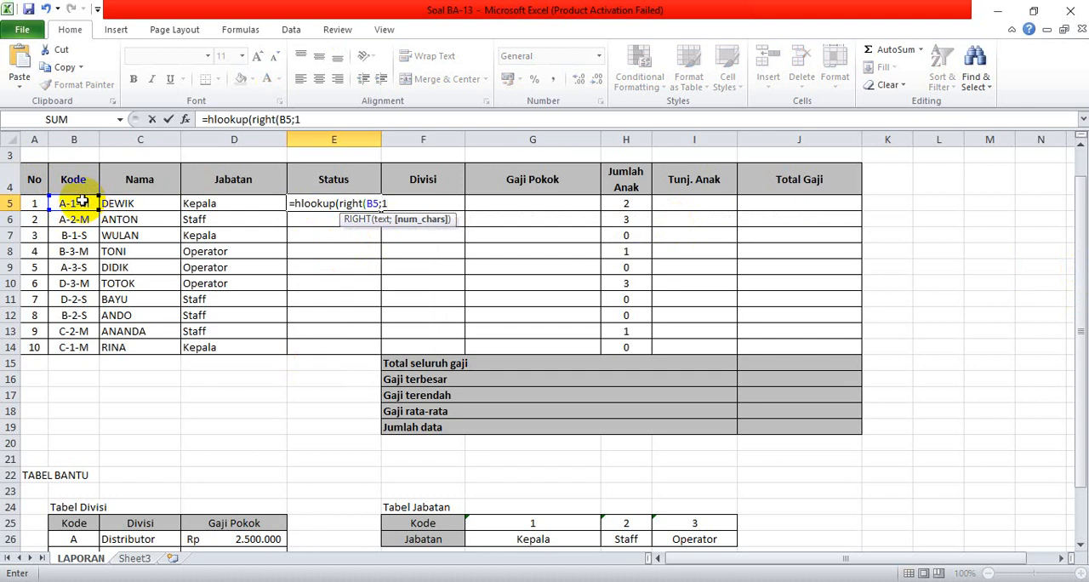
type("1);")
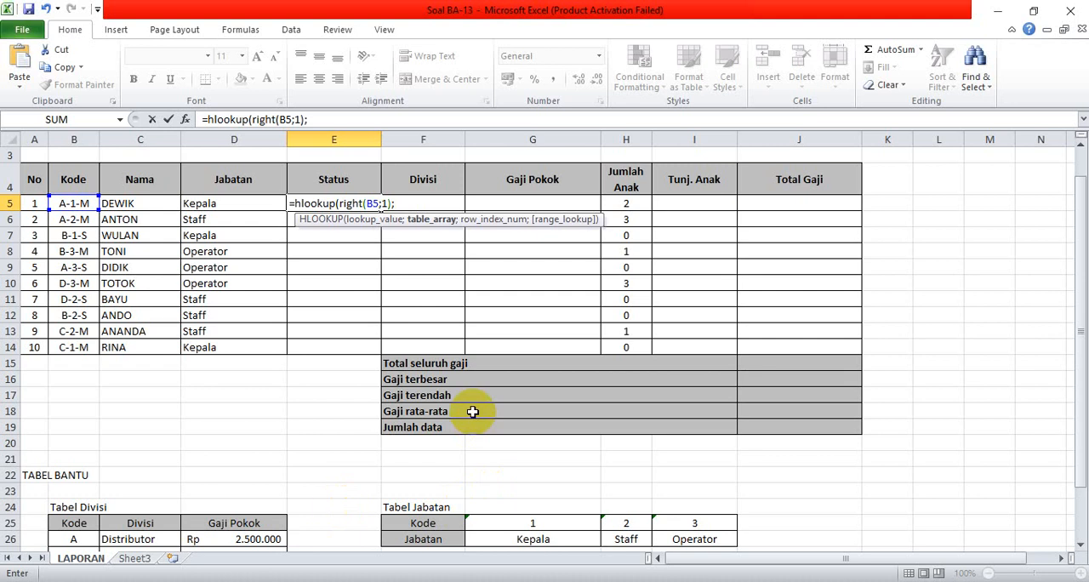
type("sta")
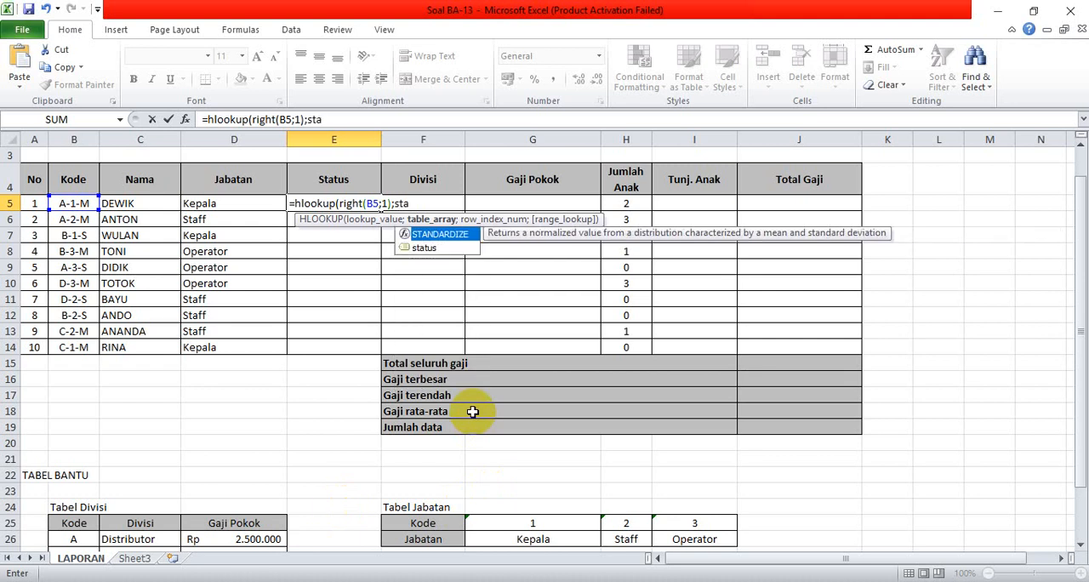
Complete the E5 HLOOKUP with table status, row index 2 and FALSE for exact match, and fill it down to E14.
double_click(458, 247)
type(";")
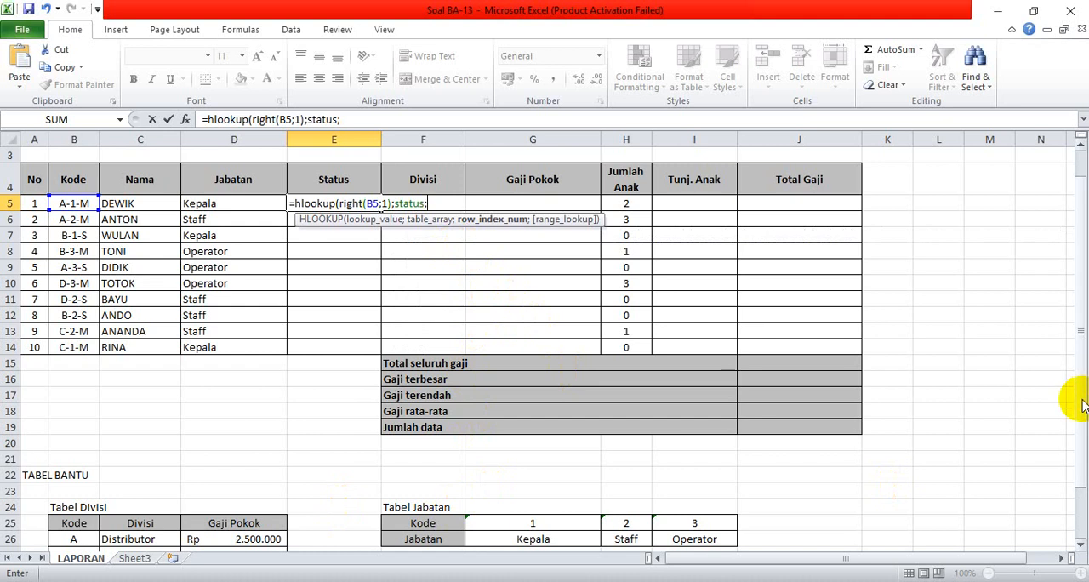
left_click_drag(1078, 396, 1080, 460)
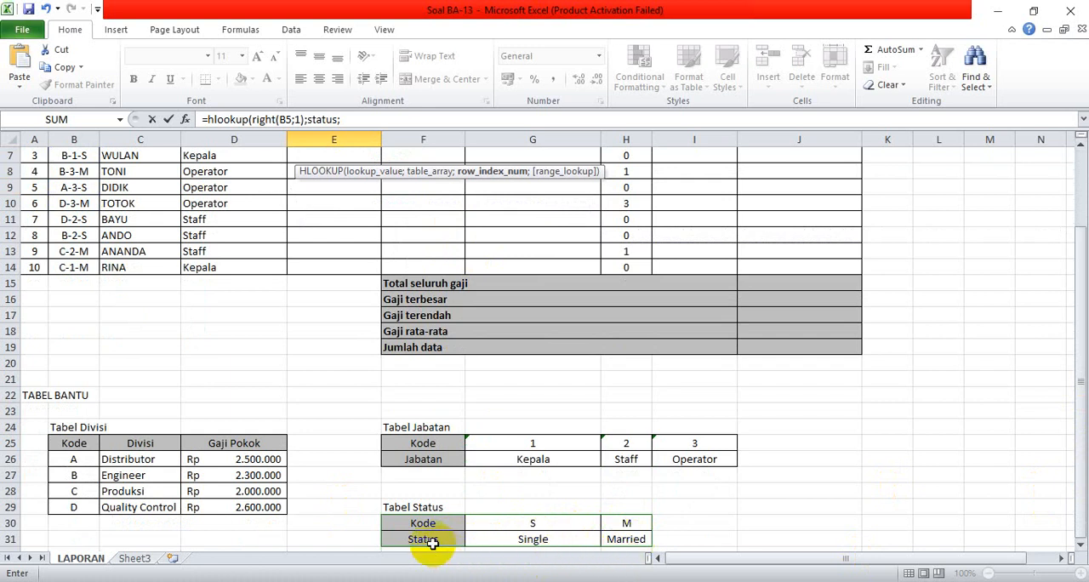
left_click_drag(1082, 491, 1080, 426)
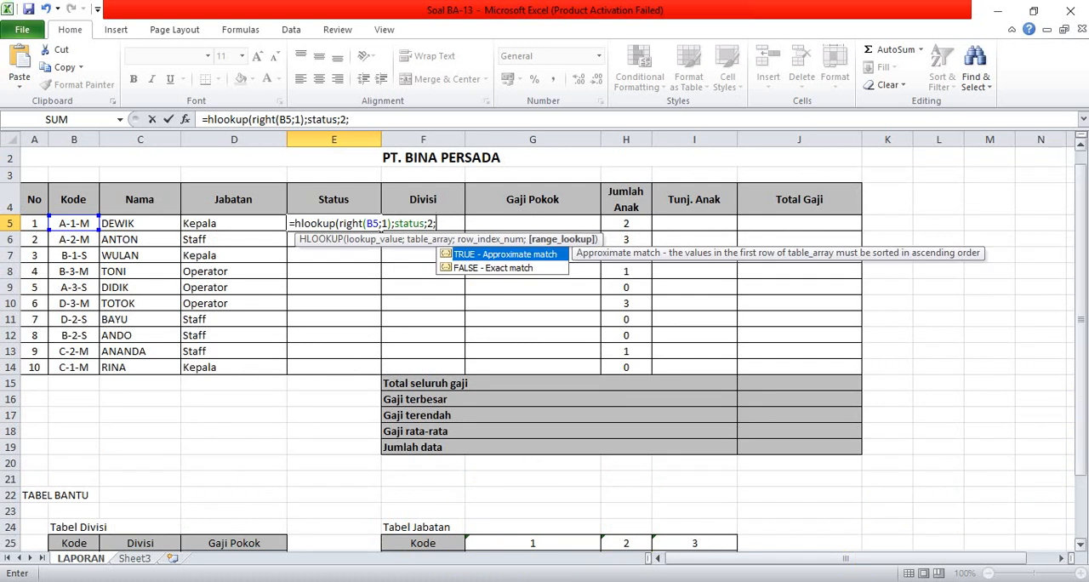
double_click(478, 271)
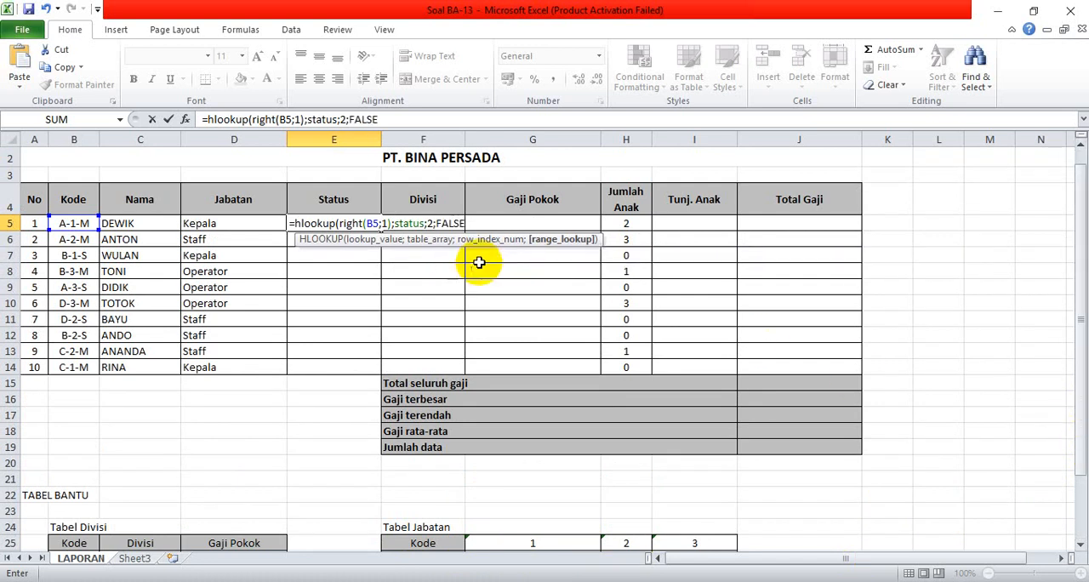
key("Return")
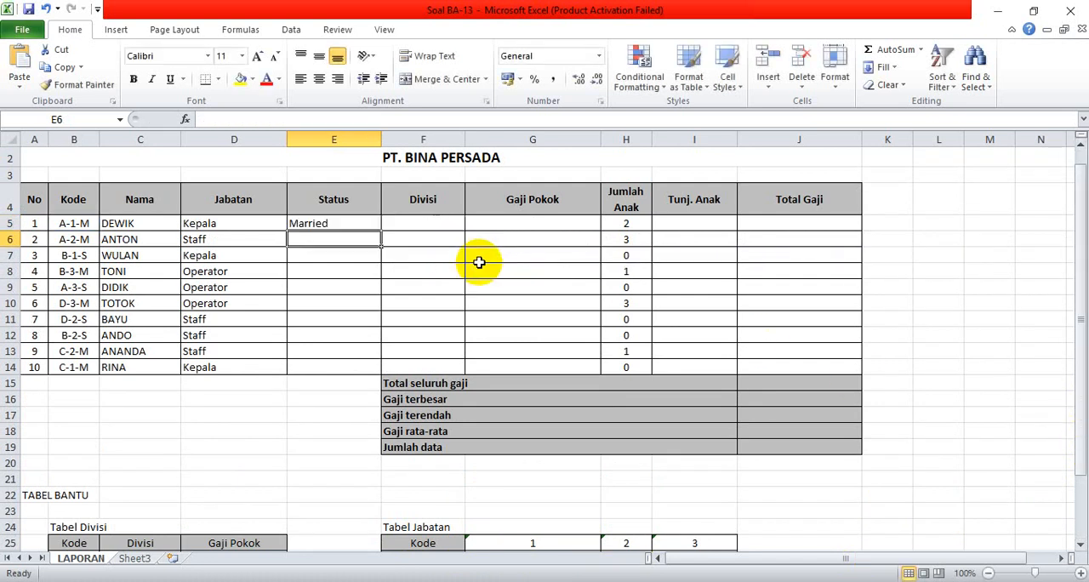
left_click(351, 223)
left_click_drag(381, 231, 397, 375)
Begin a VLOOKUP formula in Divisi cell F5 with LEFT(B5;1) as the lookup value.
left_click(429, 225)
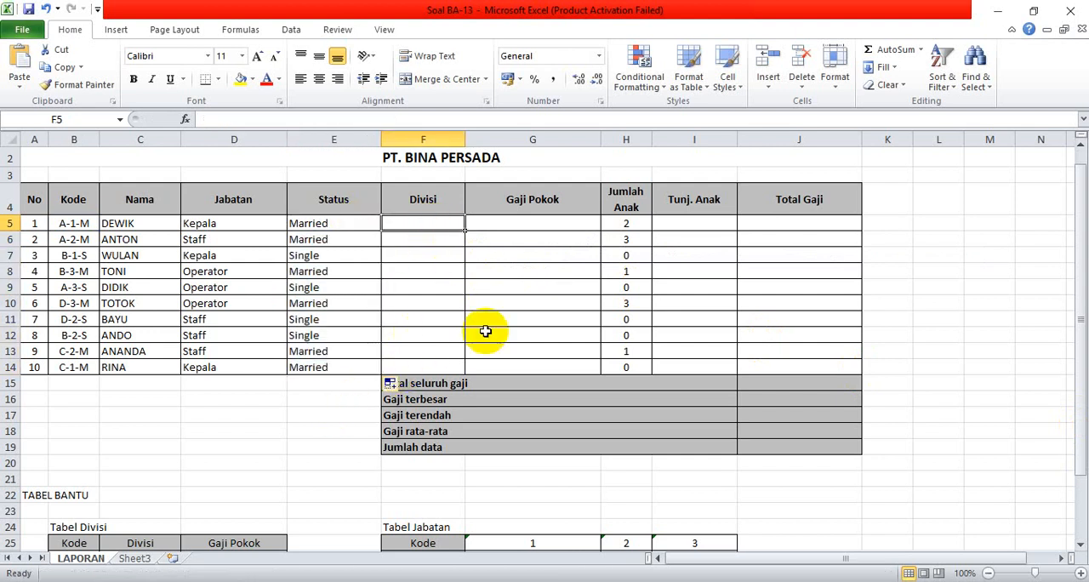
left_click_drag(1080, 336, 1080, 349)
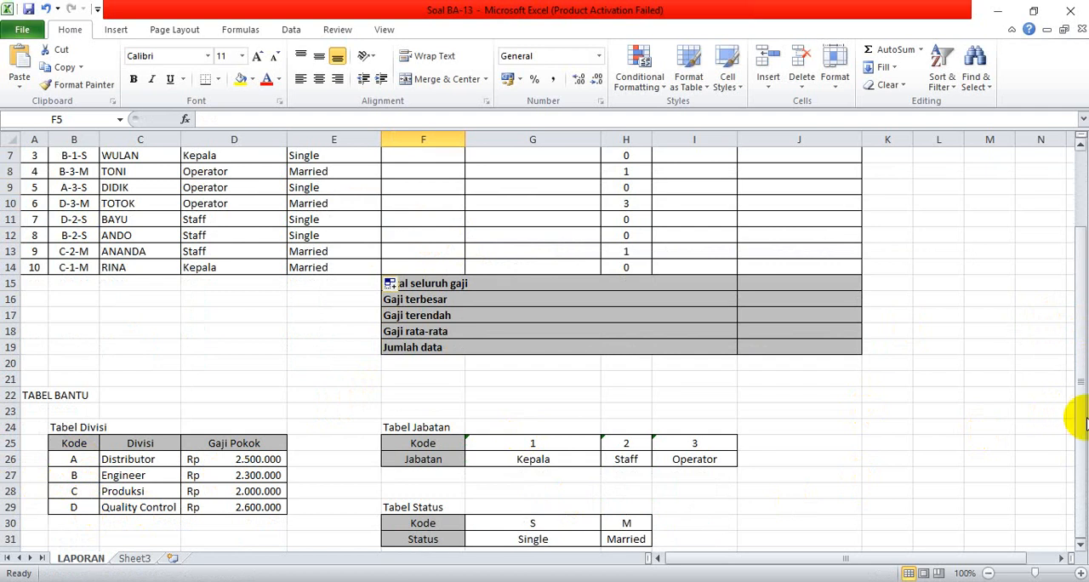
left_click_drag(1075, 408, 1062, 332)
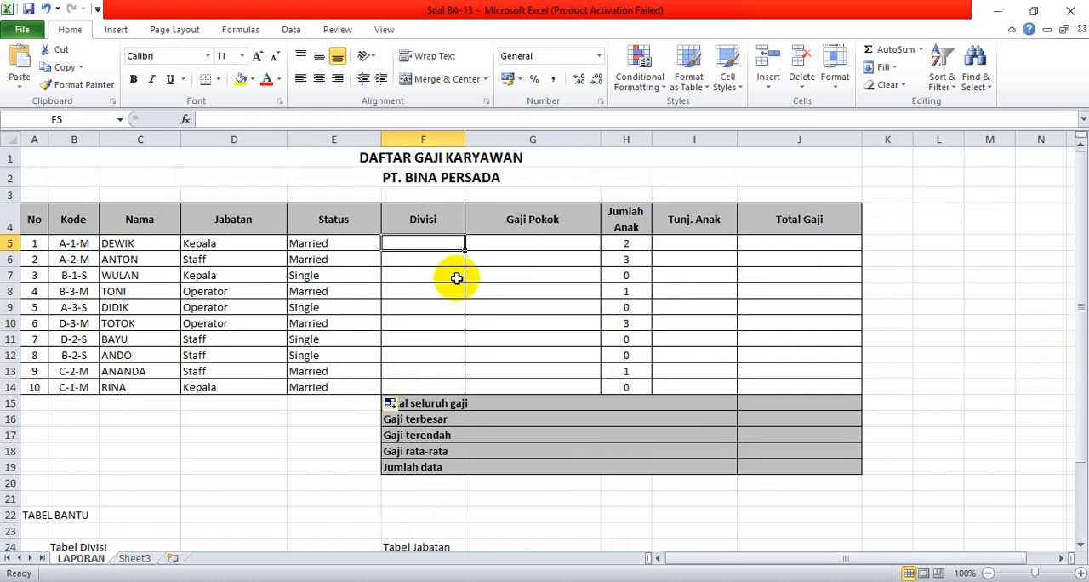
left_click(60, 248)
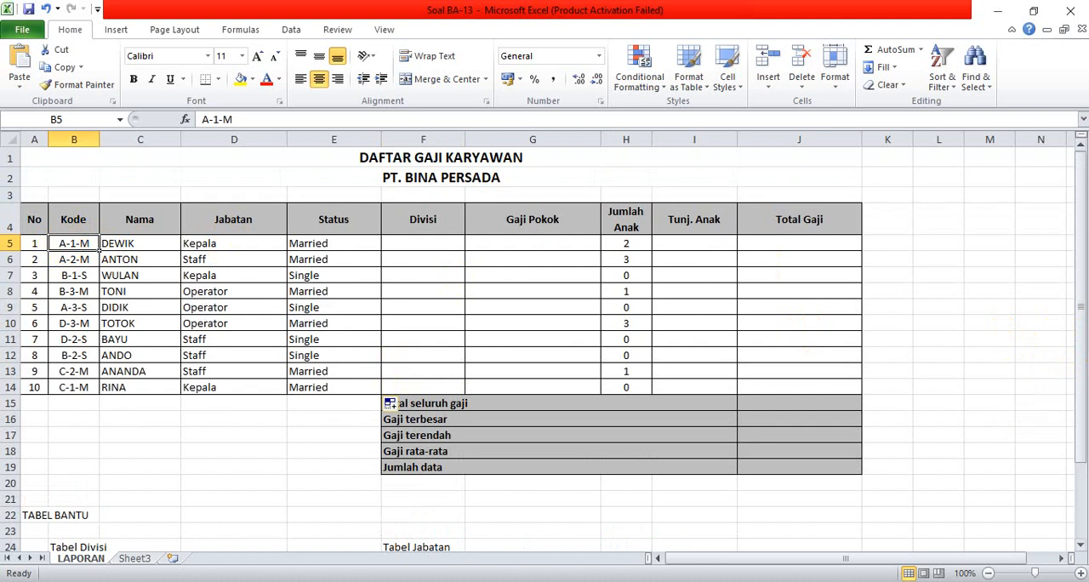
left_click_drag(1080, 293, 1080, 295)
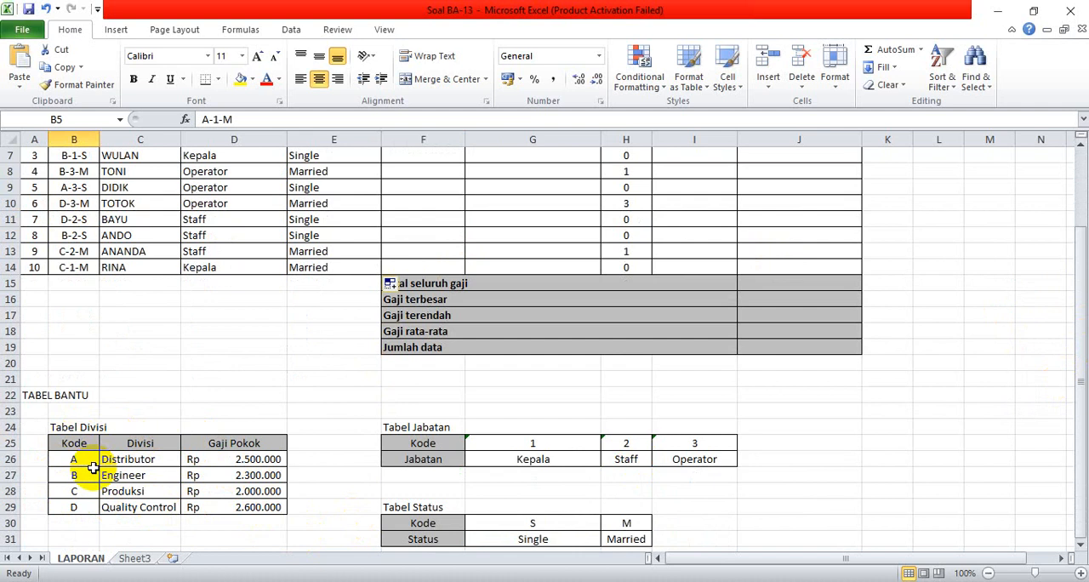
left_click_drag(1080, 316, 1080, 277)
left_click(413, 244)
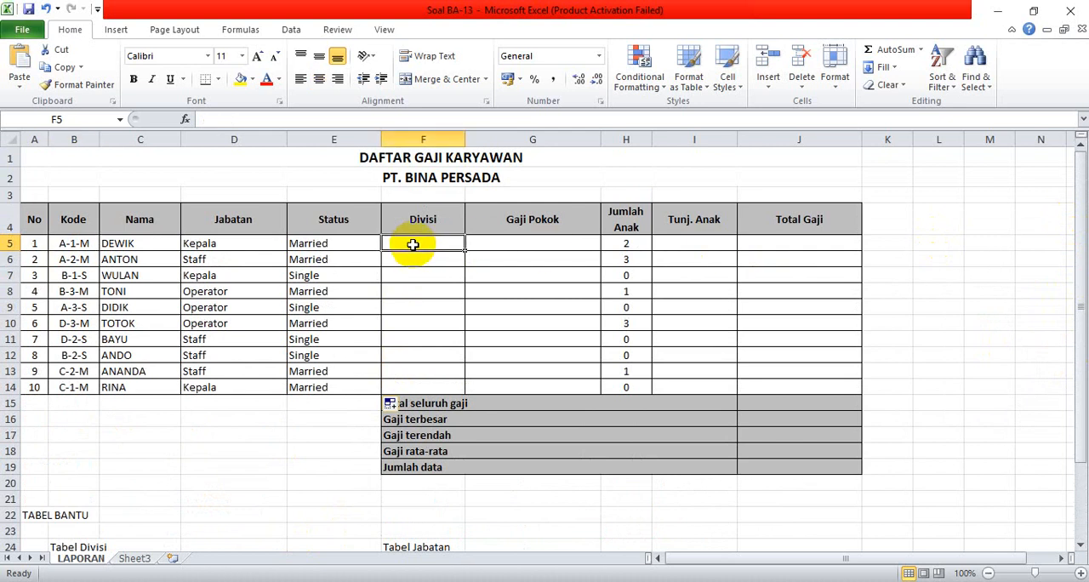
type("=vl")
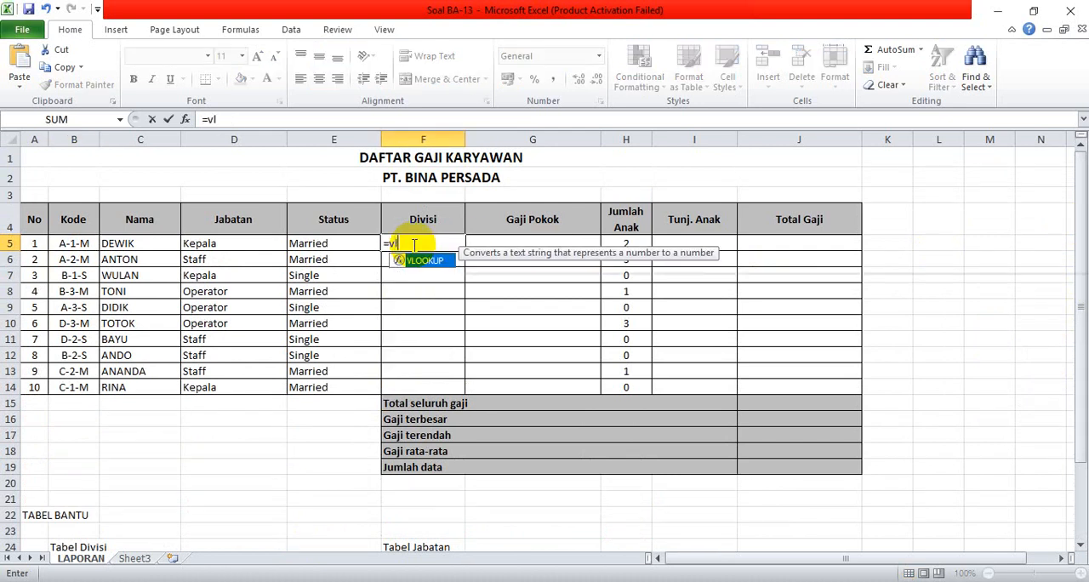
type("ookup(")
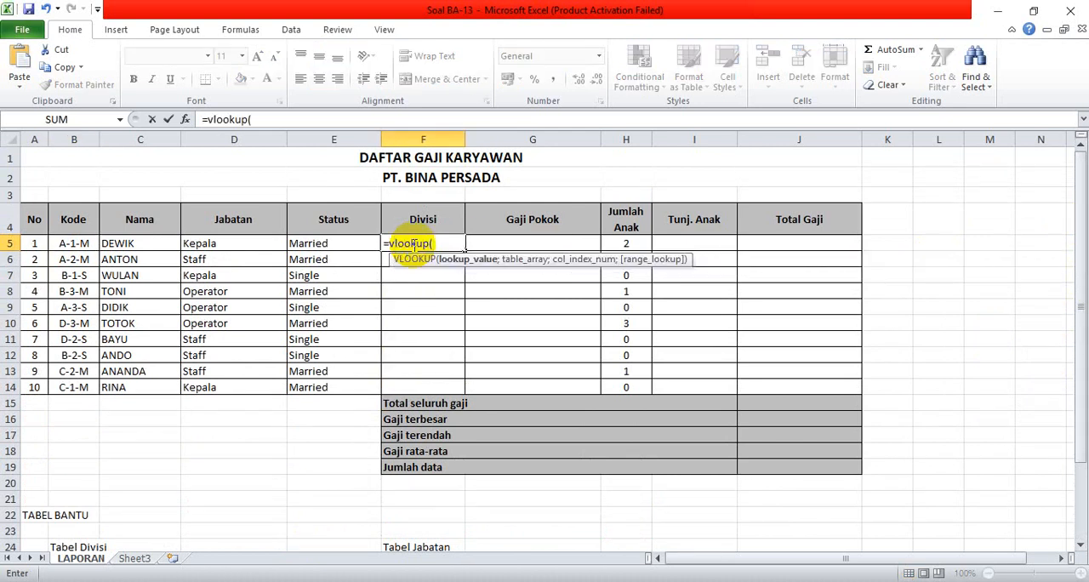
type("left")
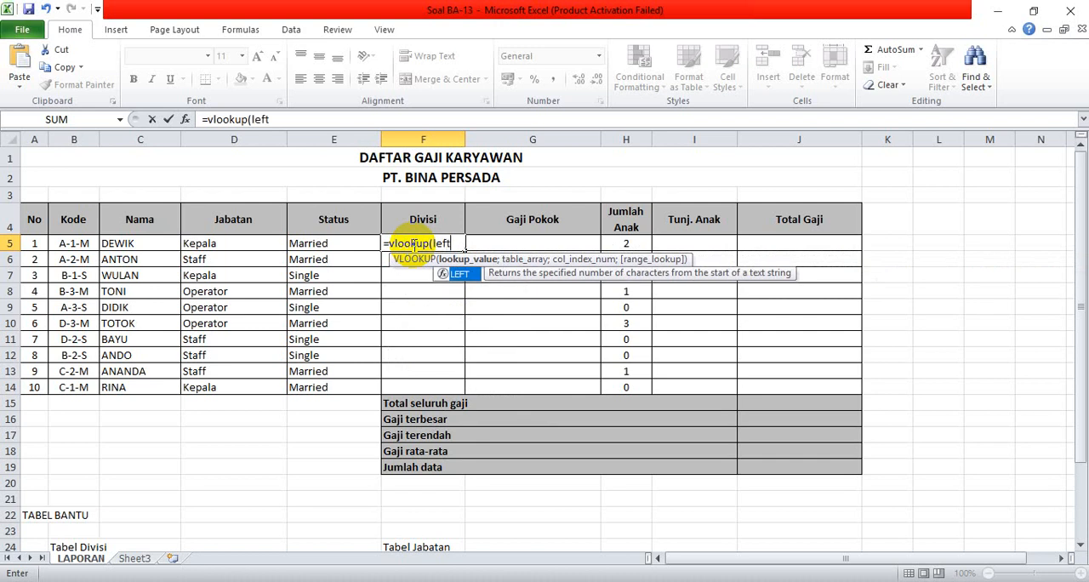
type("(")
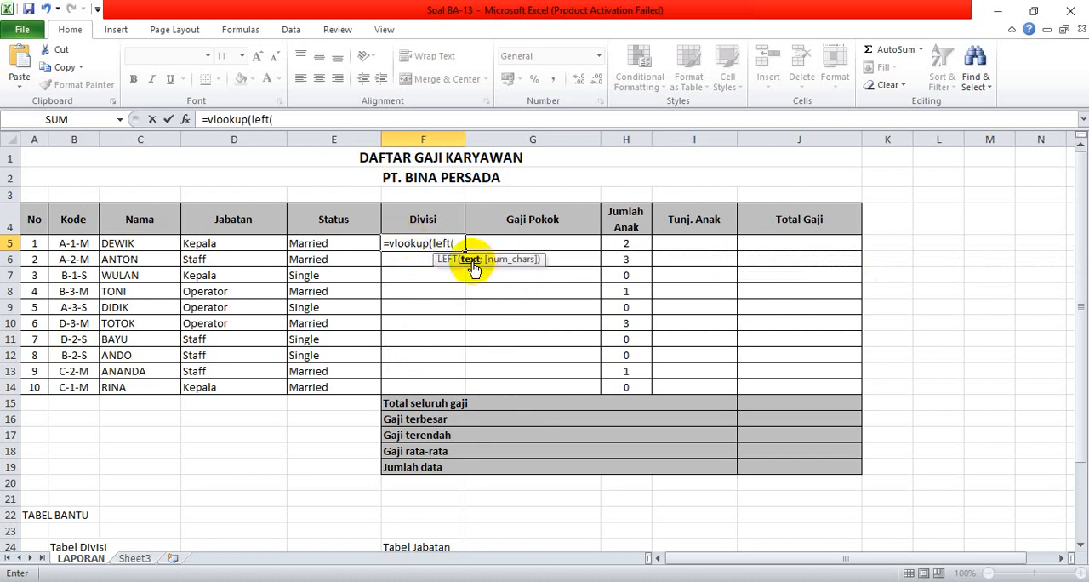
left_click(78, 244)
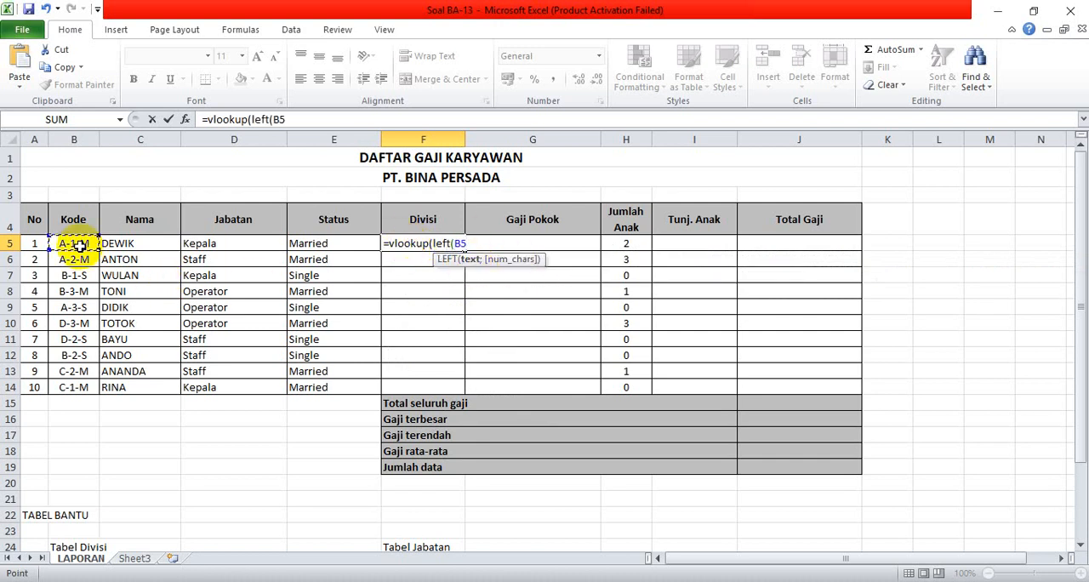
type(";")
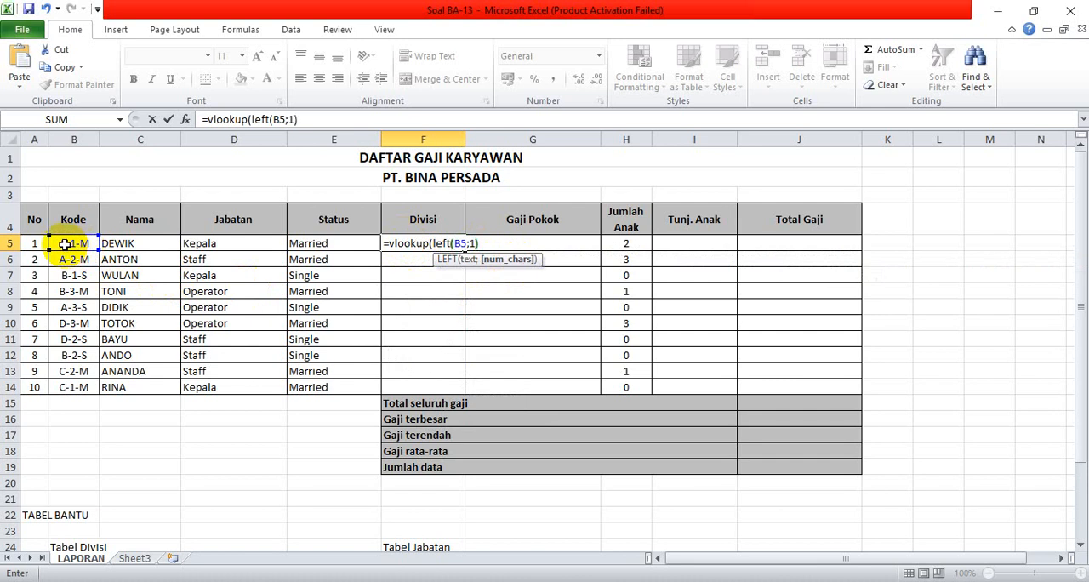
type("1);")
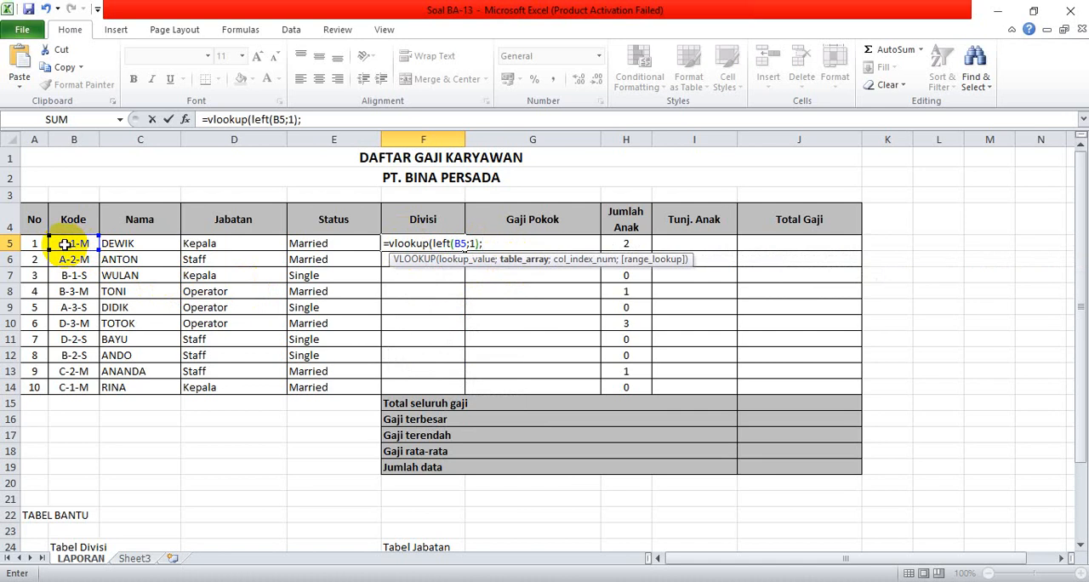
type("div")
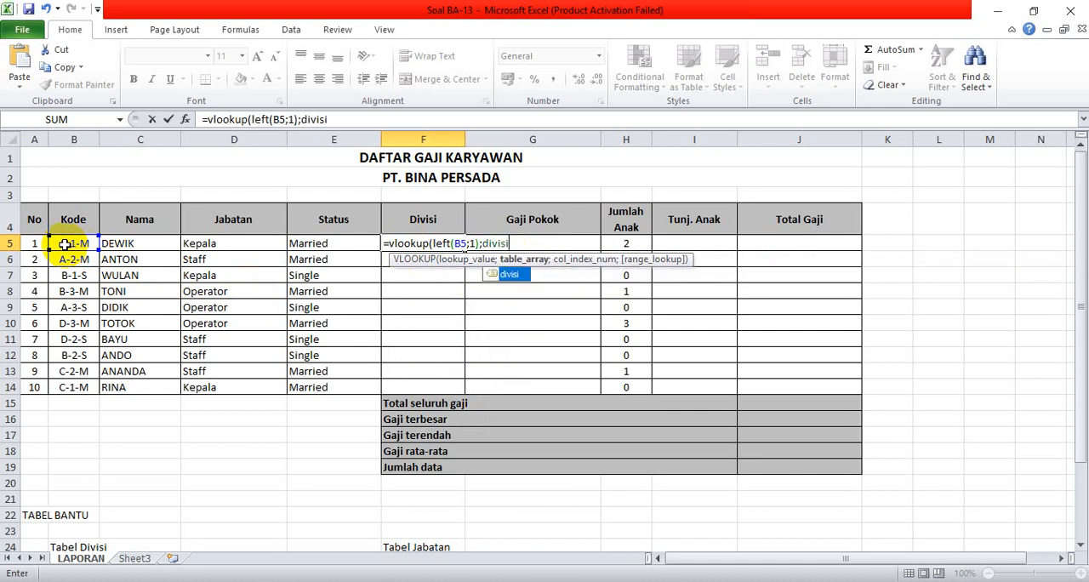
type("isi")
Complete the F5 VLOOKUP with table divisi, column index 2 and FALSE for exact match, and fill it down to F14.
double_click(511, 273)
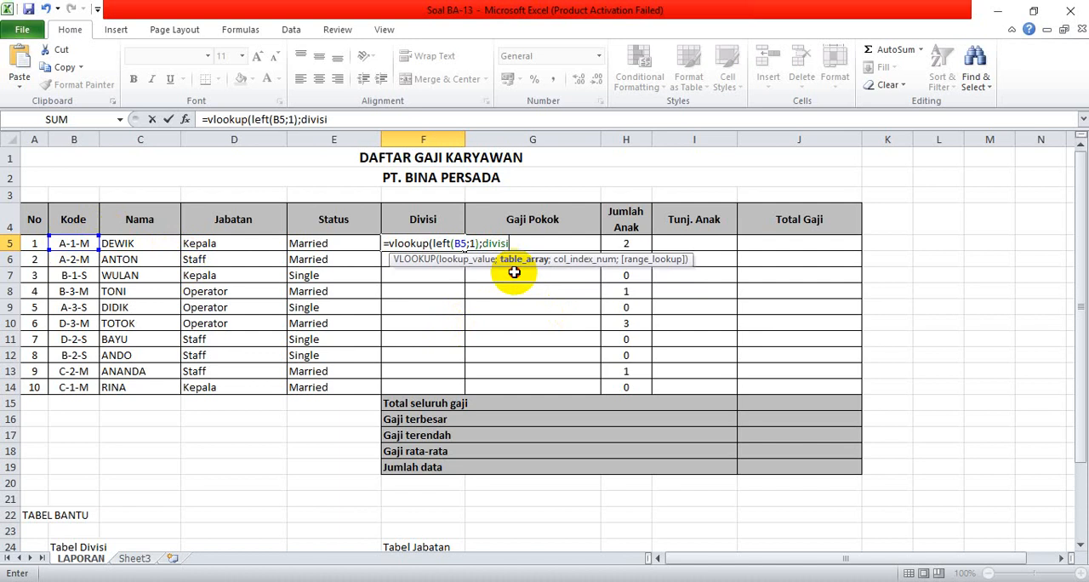
type(";")
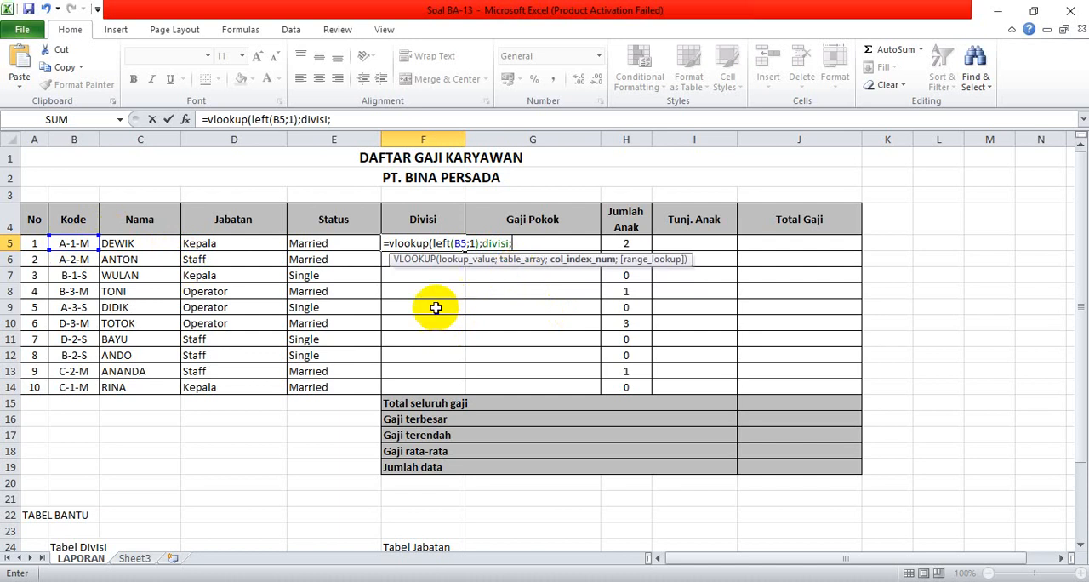
left_click_drag(1082, 321, 1080, 409)
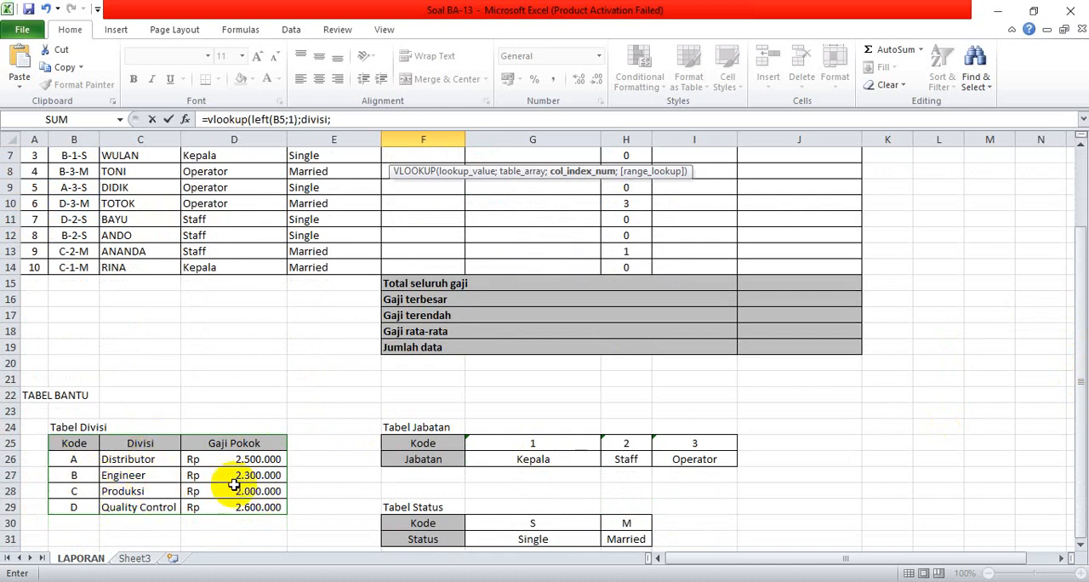
scroll(243, 475, "up", 2)
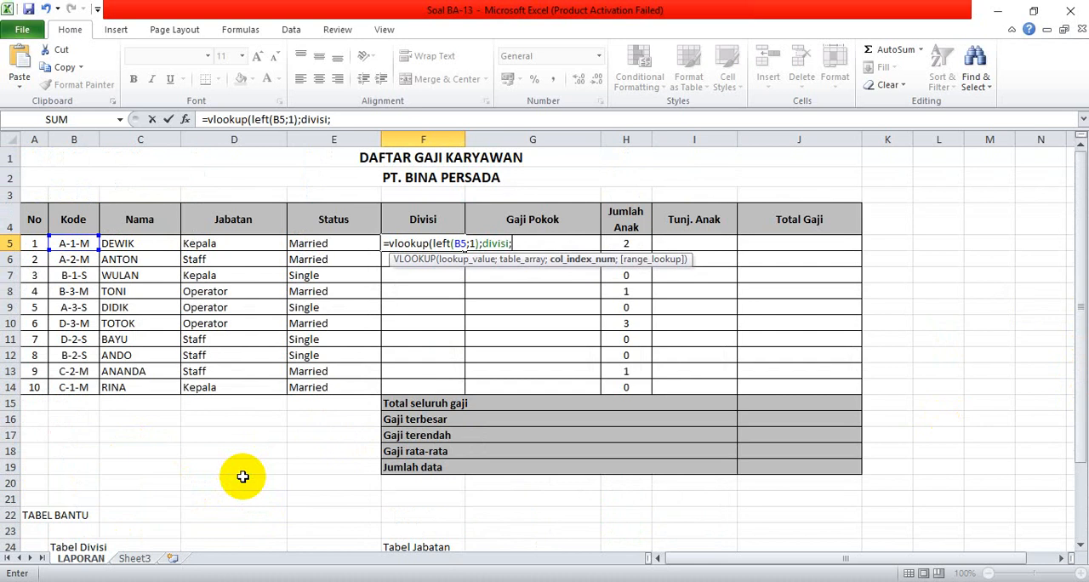
type(";")
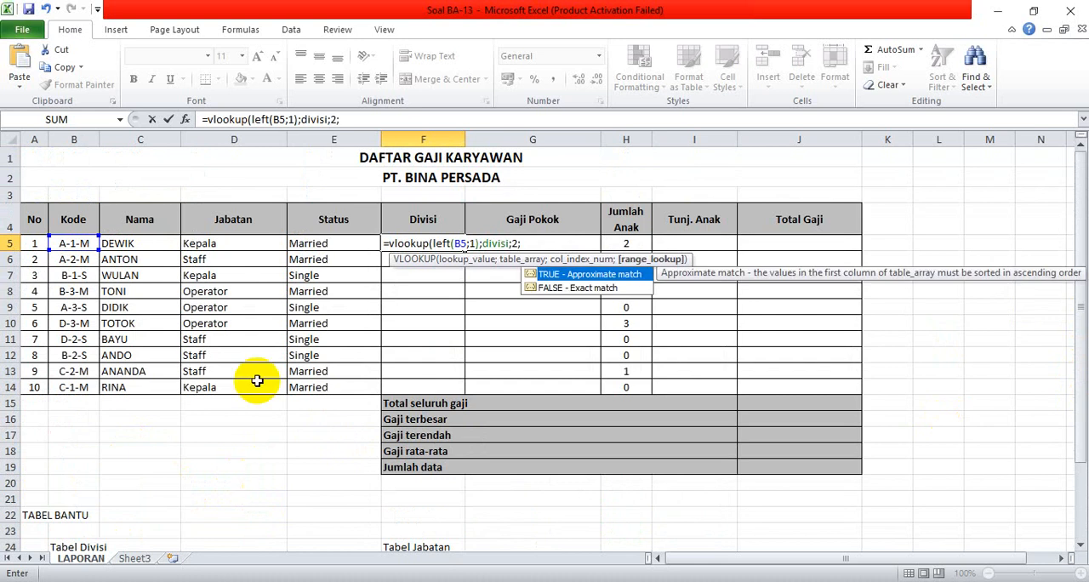
double_click(585, 290)
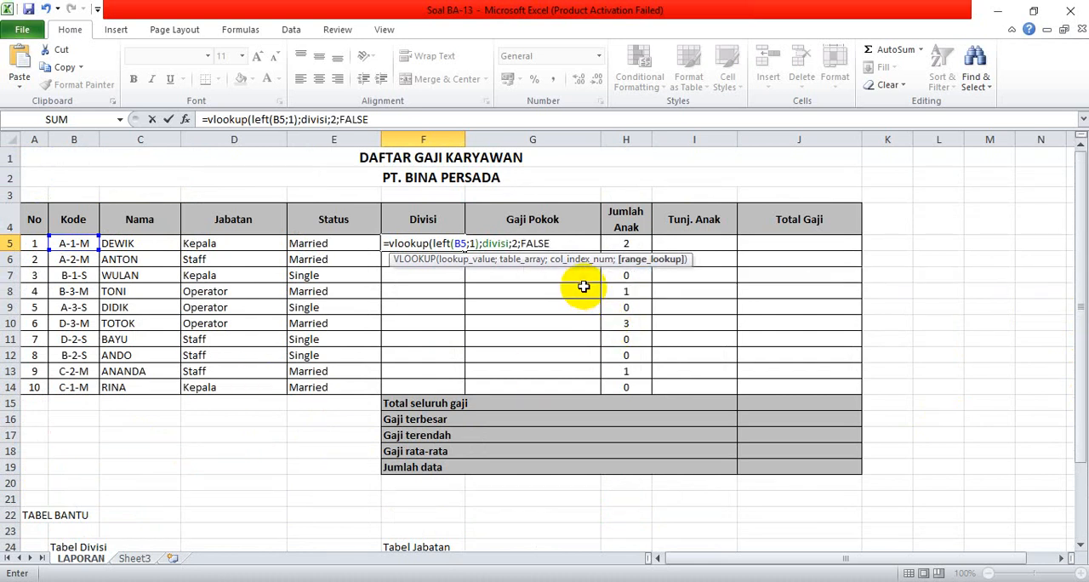
key("Return")
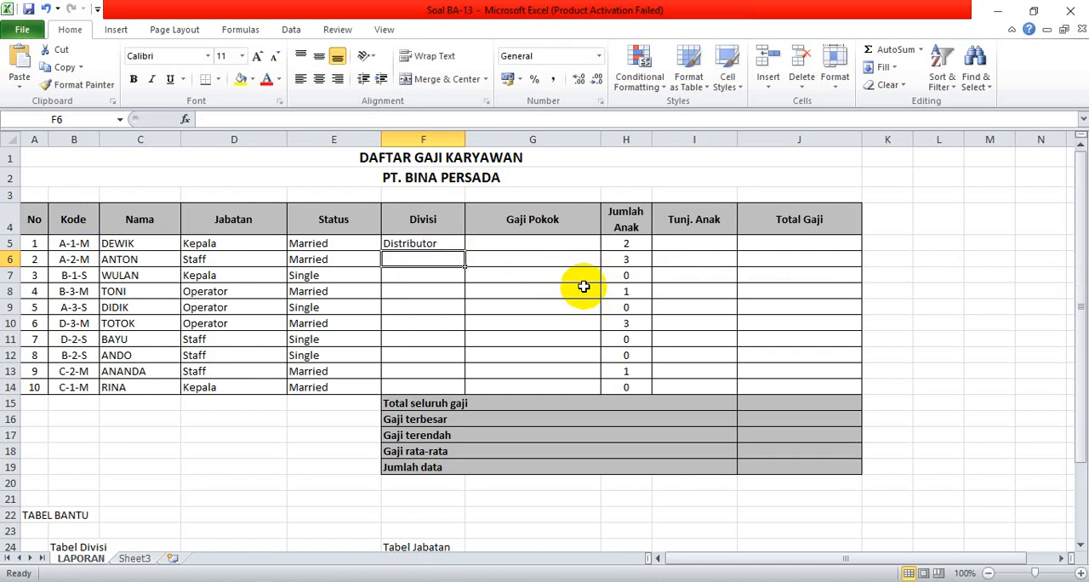
left_click(425, 245)
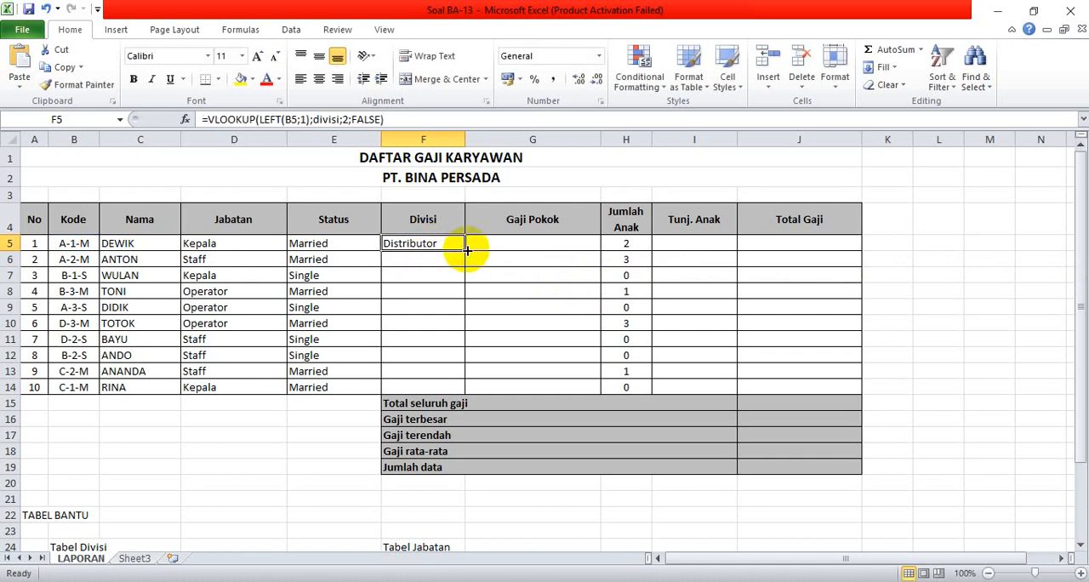
left_click_drag(465, 249, 473, 403)
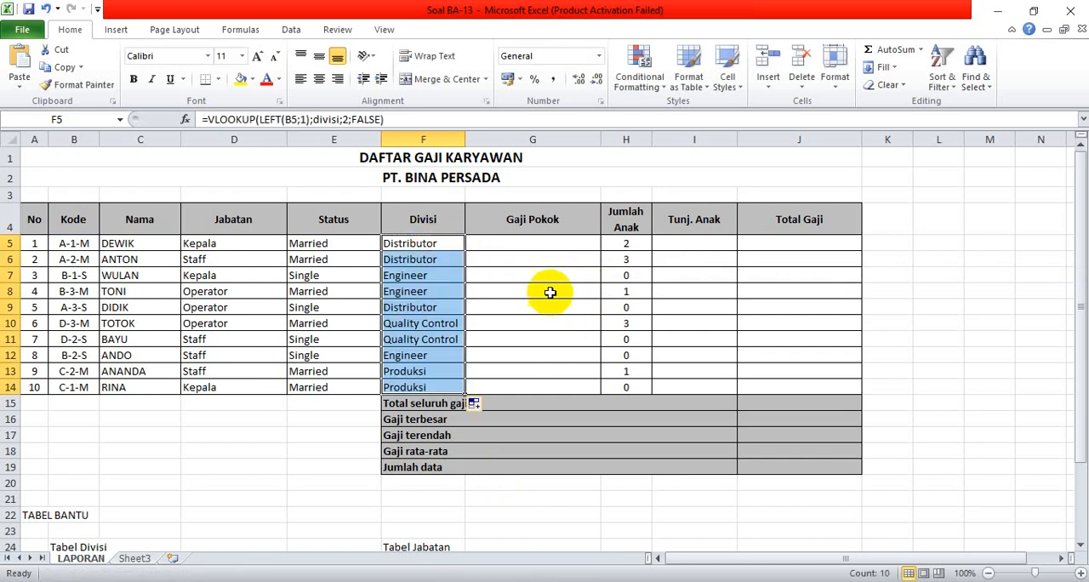
Begin a VLOOKUP formula in Gaji Pokok cell G5 with LEFT(B5;1) as the lookup value.
left_click(513, 241)
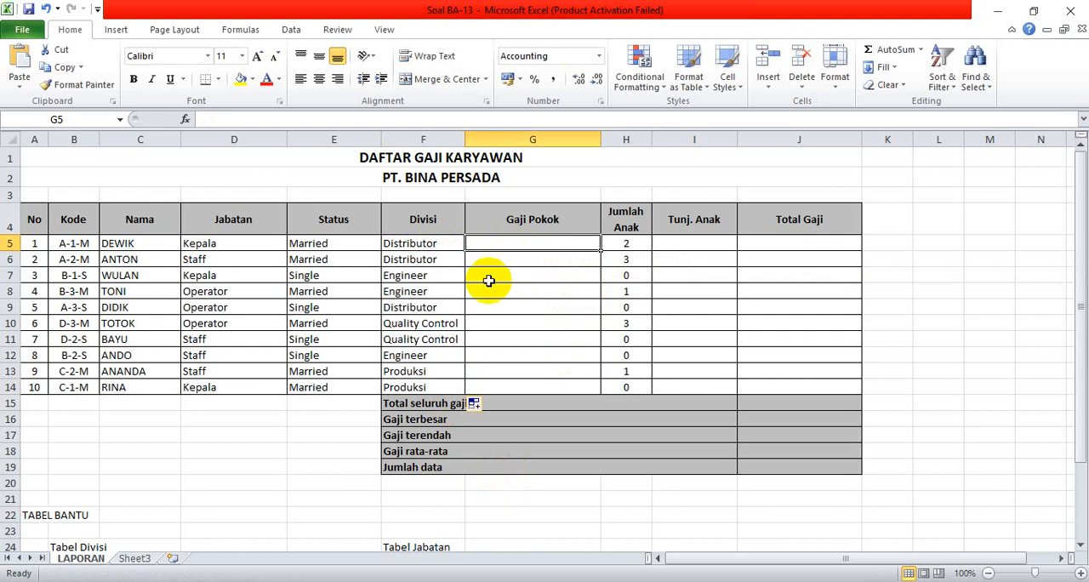
scroll(336, 321, "down", 8)
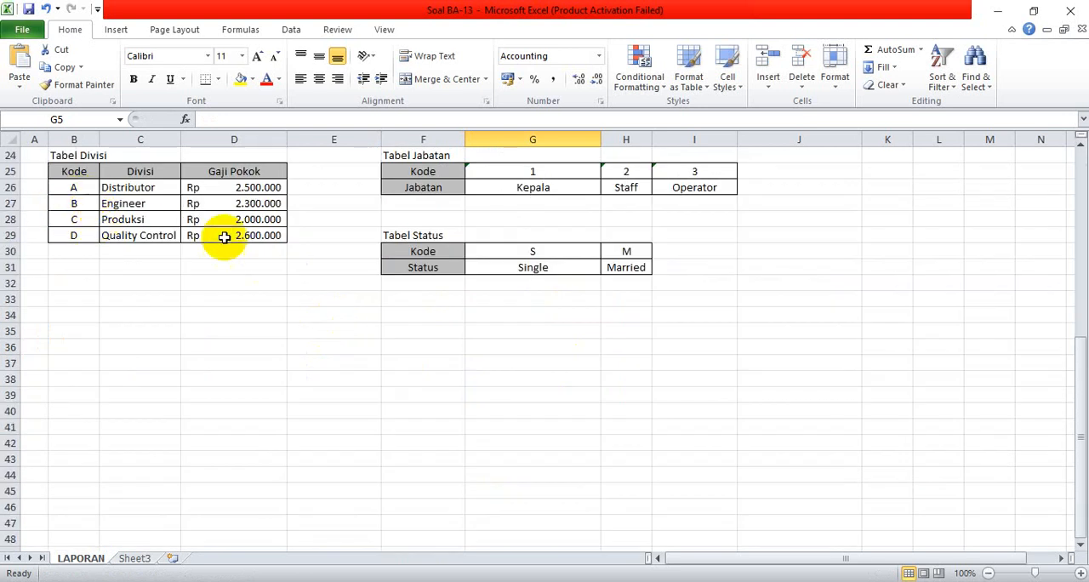
scroll(269, 263, "up", 8)
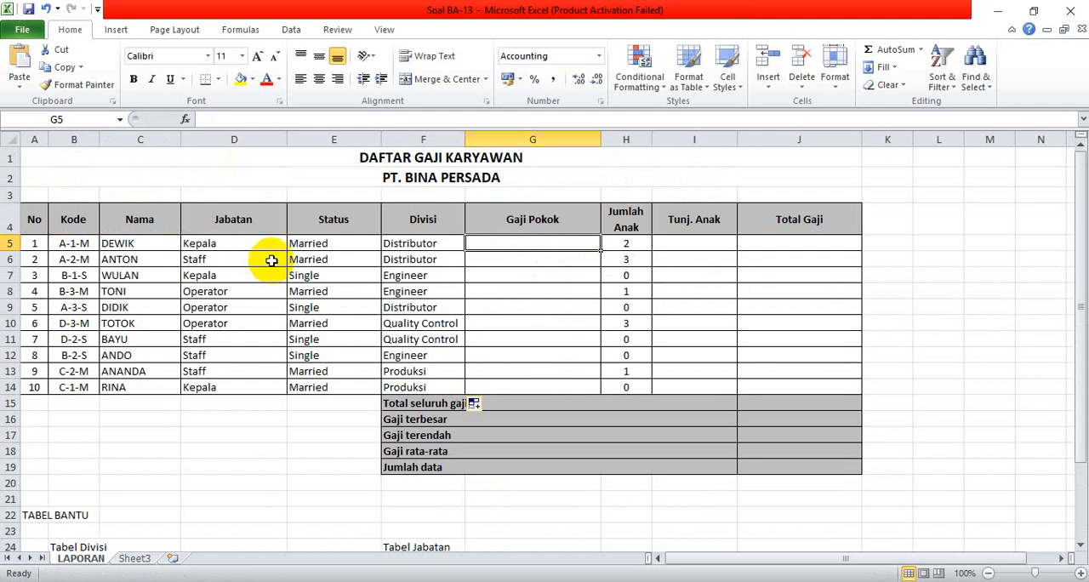
type("=vlook")
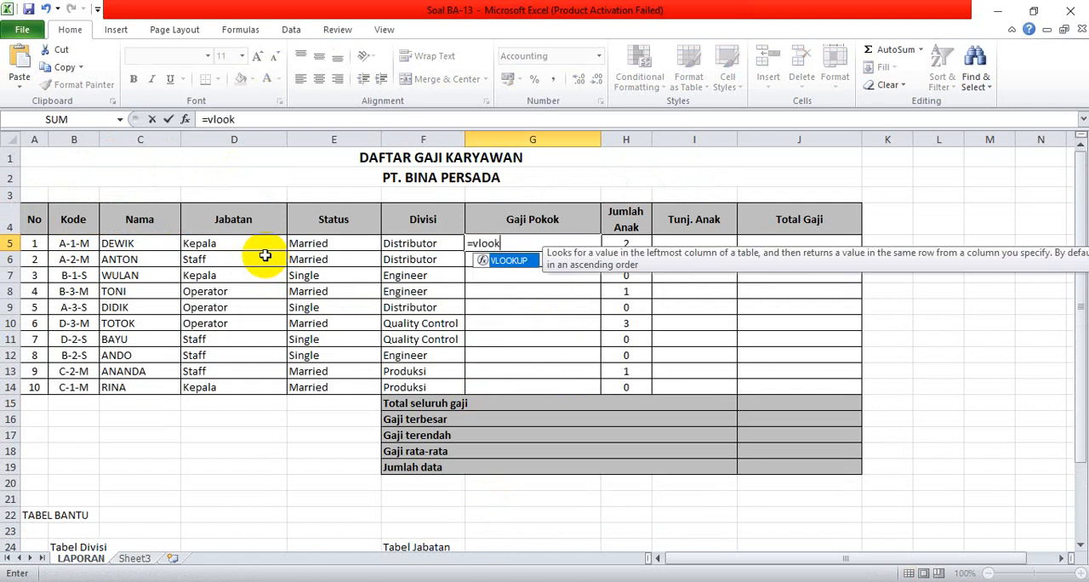
type("up(")
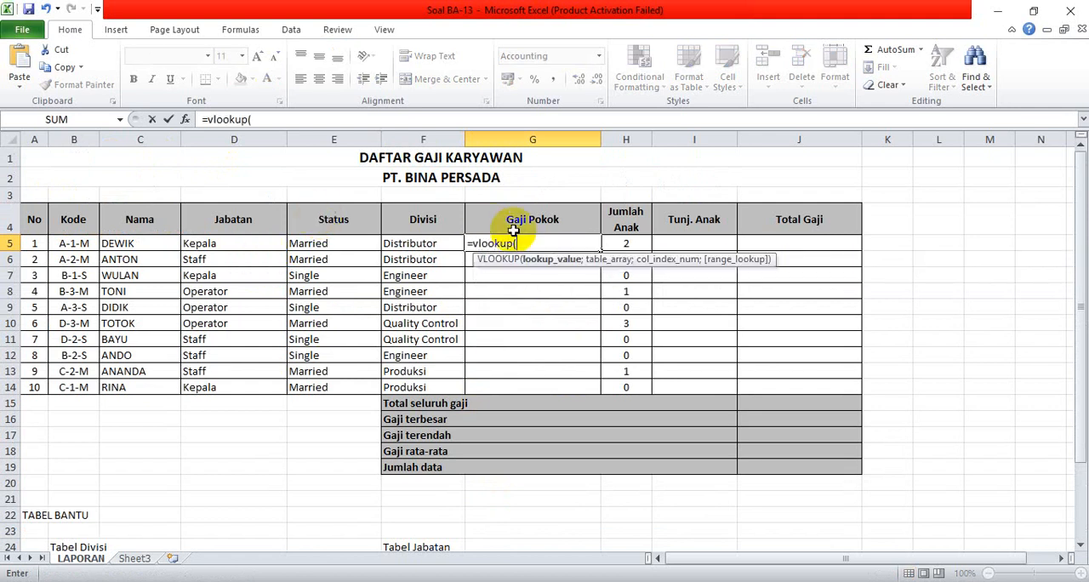
type("lef")
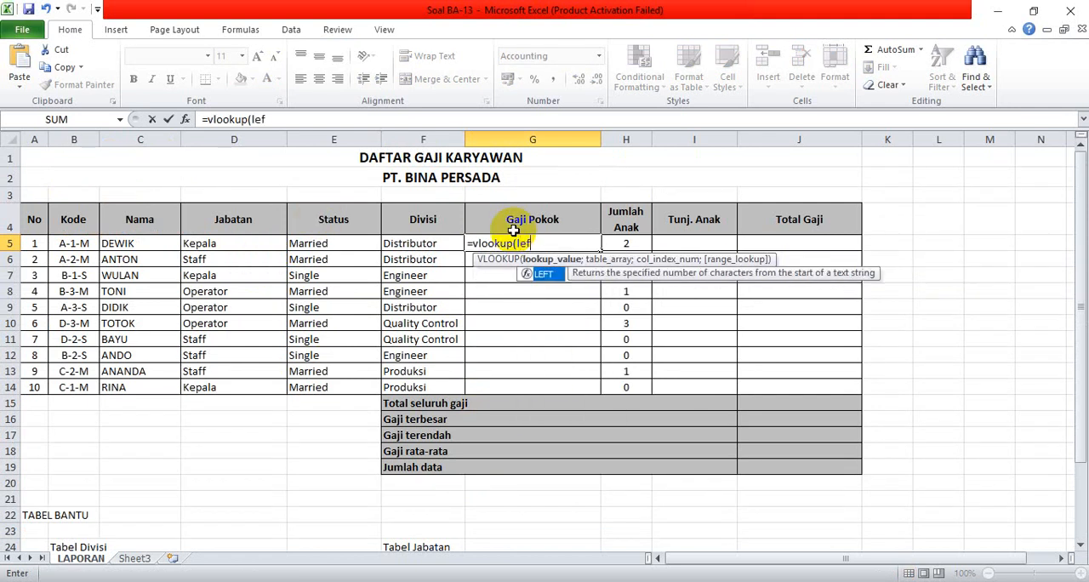
type("t(")
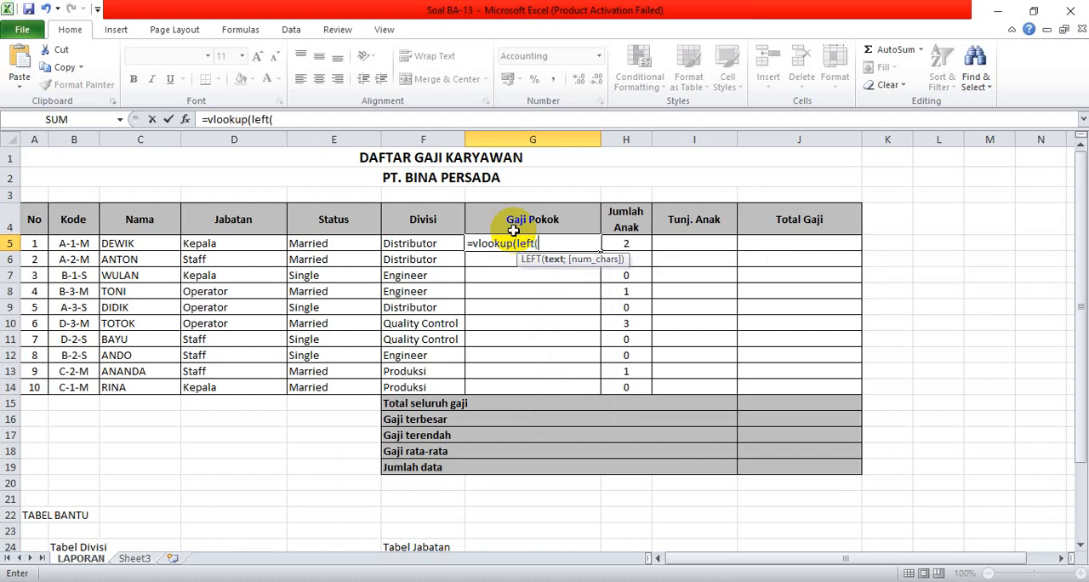
left_click(53, 244)
type(";")
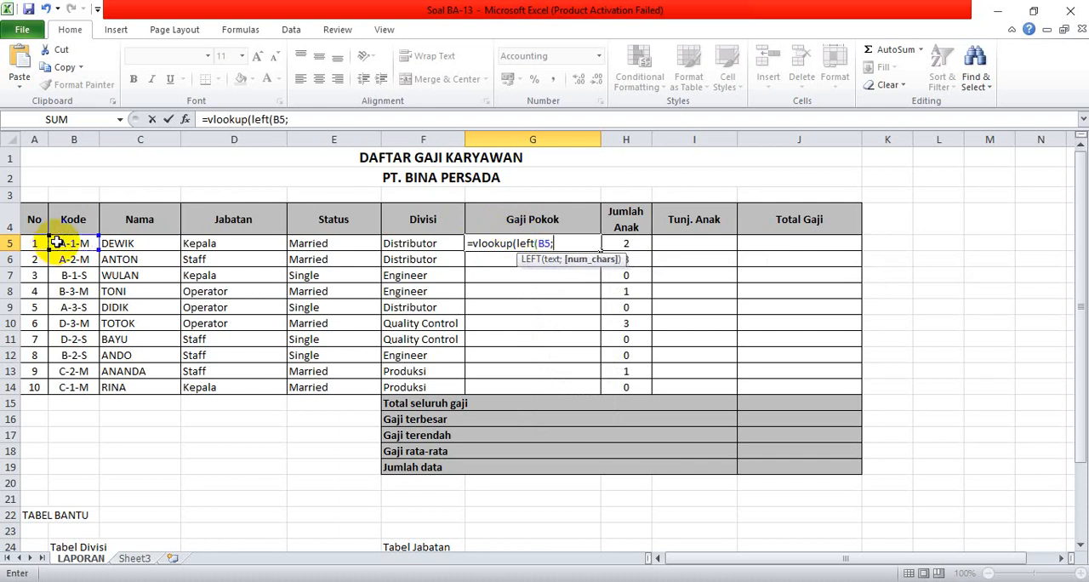
type("1);")
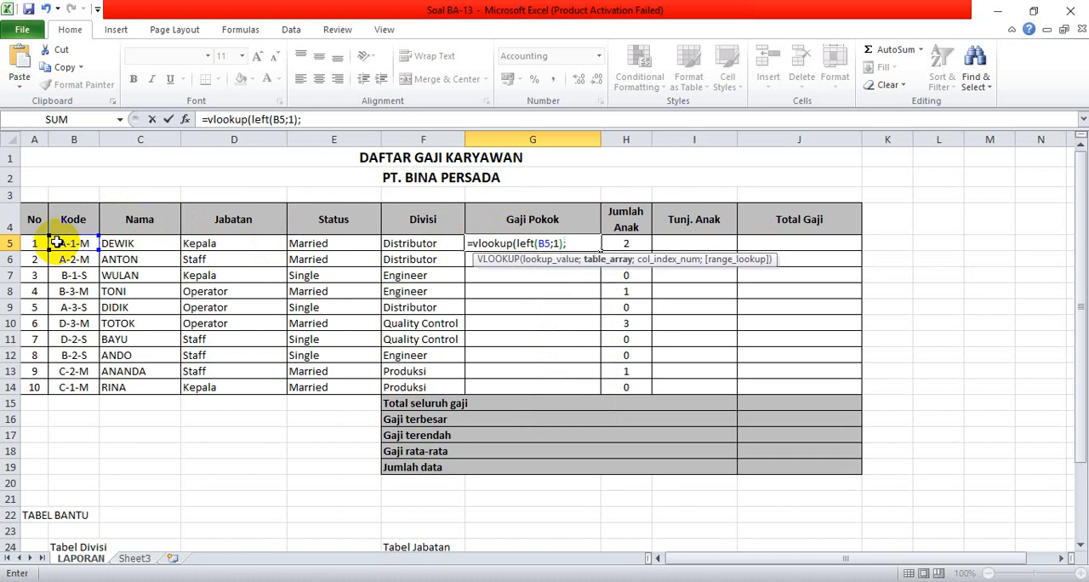
type("div")
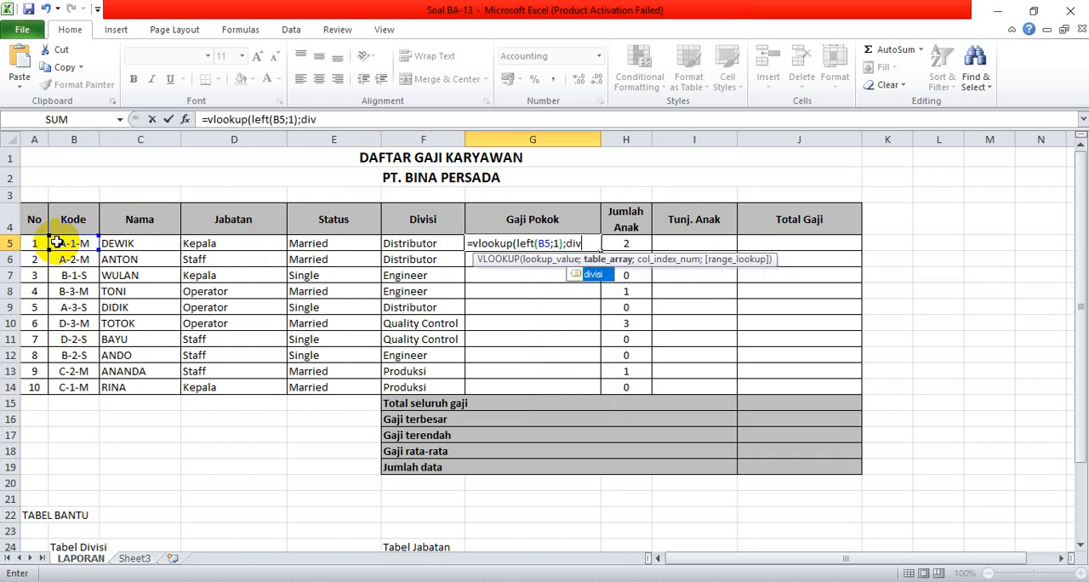
Complete the G5 VLOOKUP with table divisi, column index 3 and FALSE for exact match, and fill it down to G14.
double_click(593, 275)
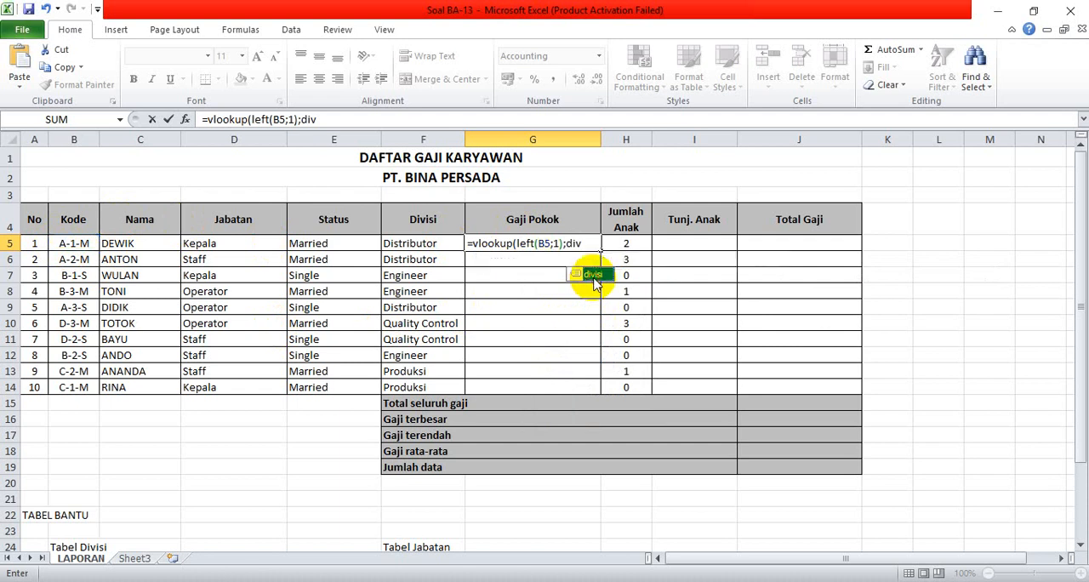
type(";")
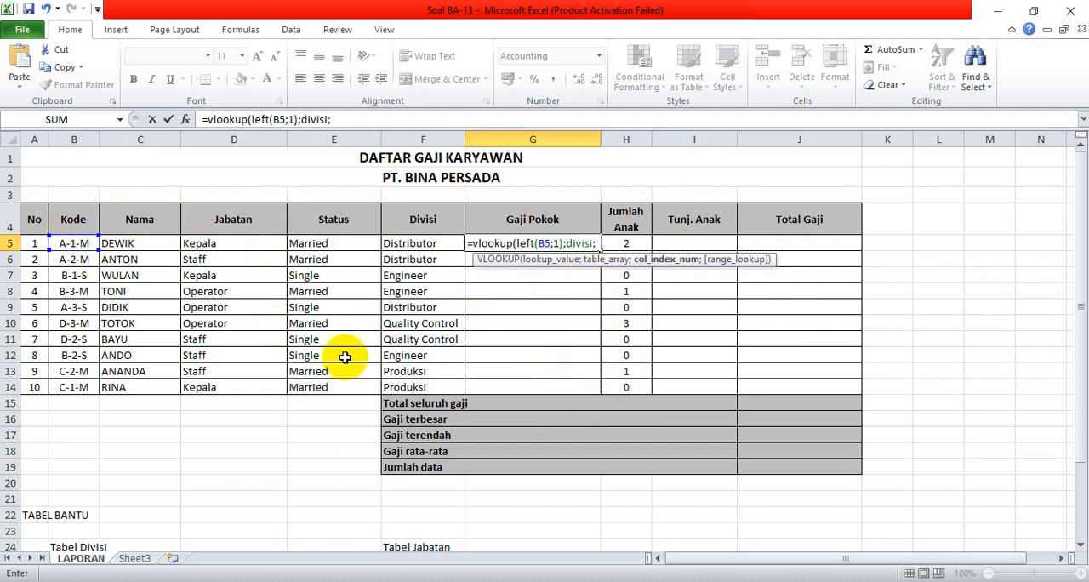
scroll(272, 393, "down", 8)
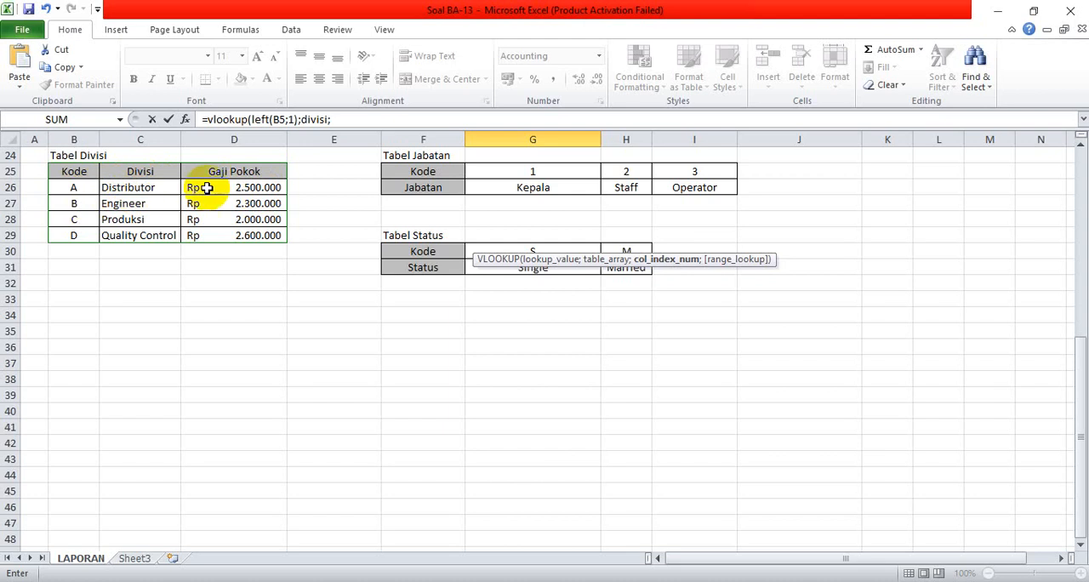
scroll(256, 195, "up", 8)
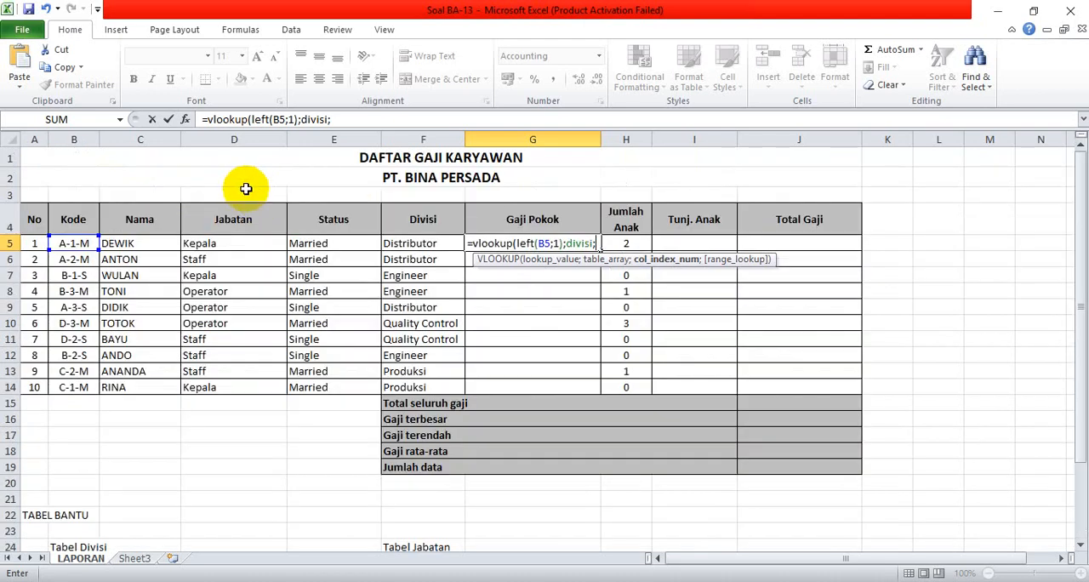
type(";")
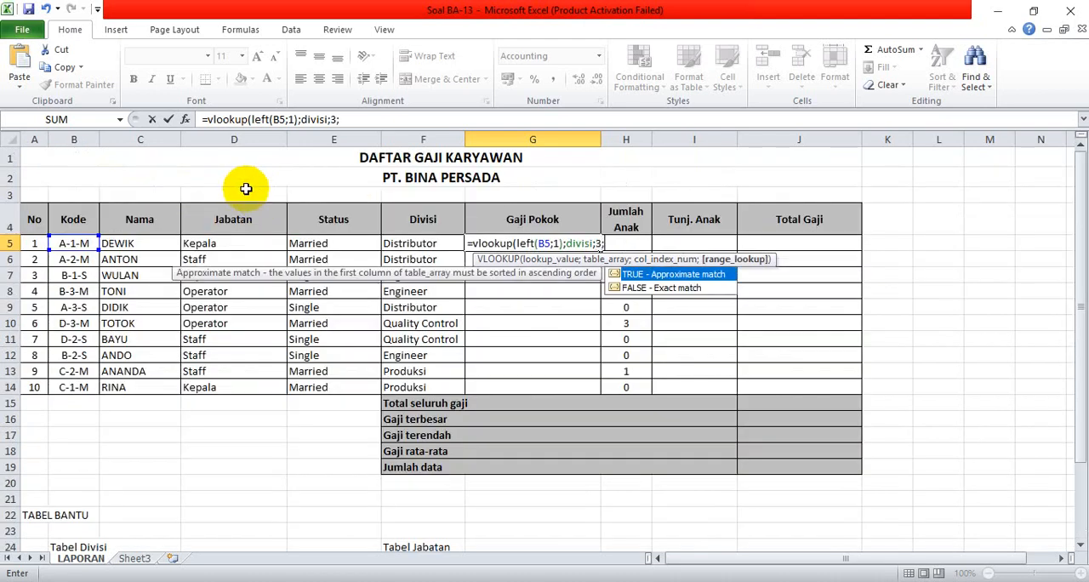
double_click(681, 290)
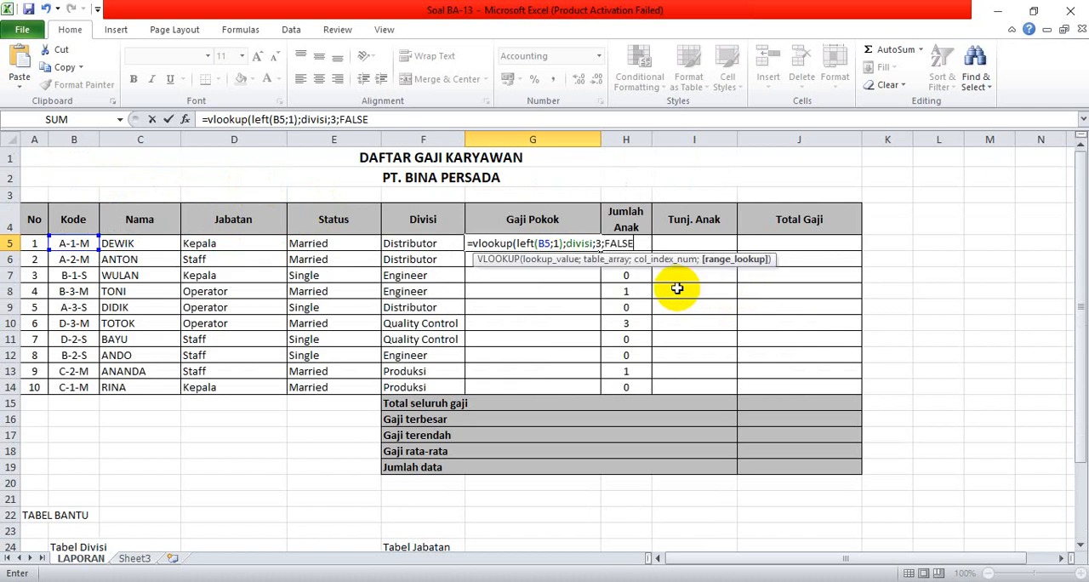
key("Return")
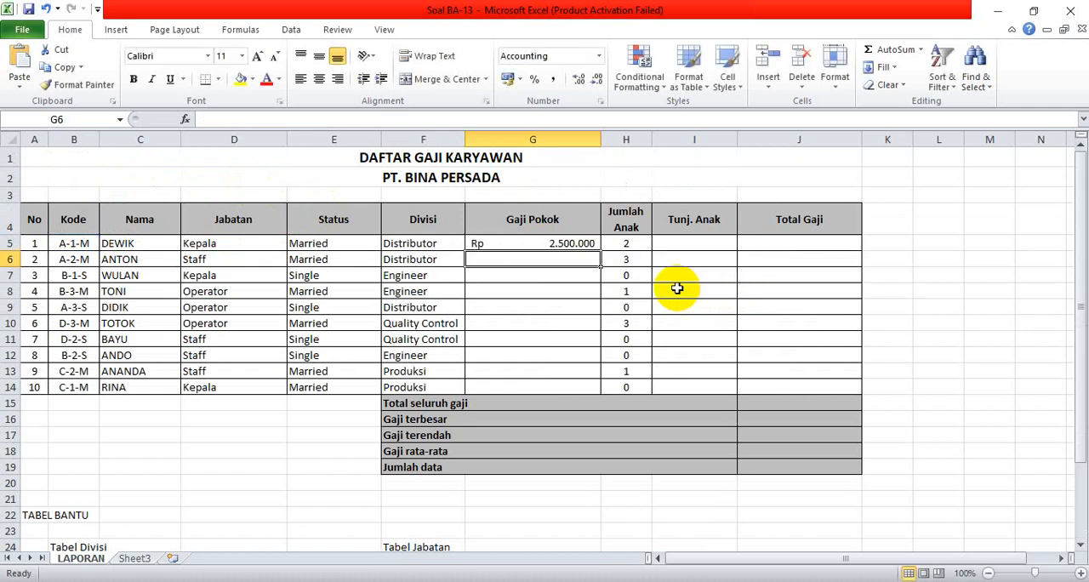
left_click(551, 241)
left_click_drag(601, 251, 602, 391)
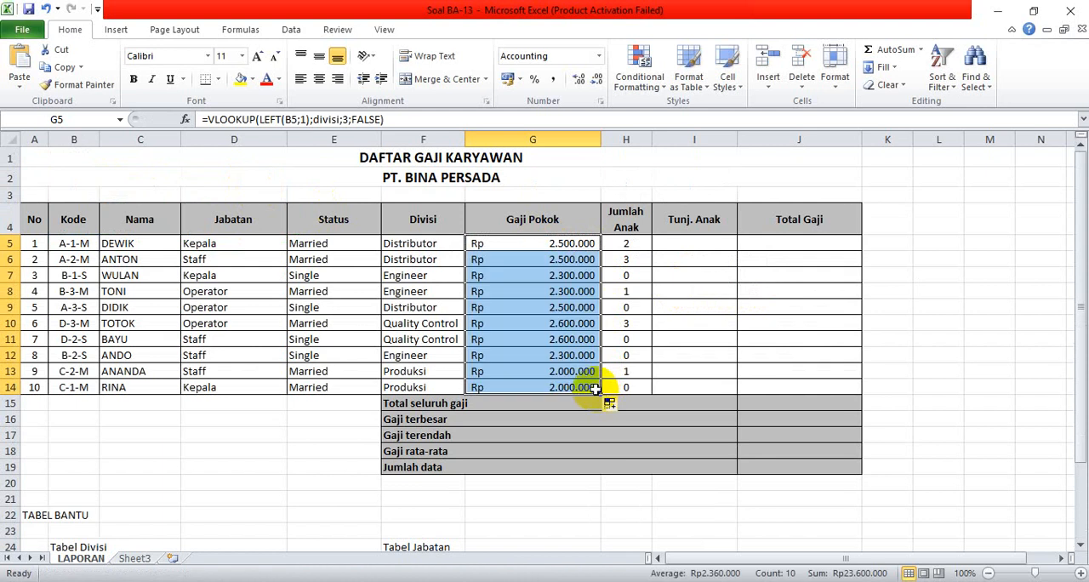
Narrow the Gaji Pokok column slightly and check the Tunj. Anak rule in the Notepad notes.
left_click(699, 245)
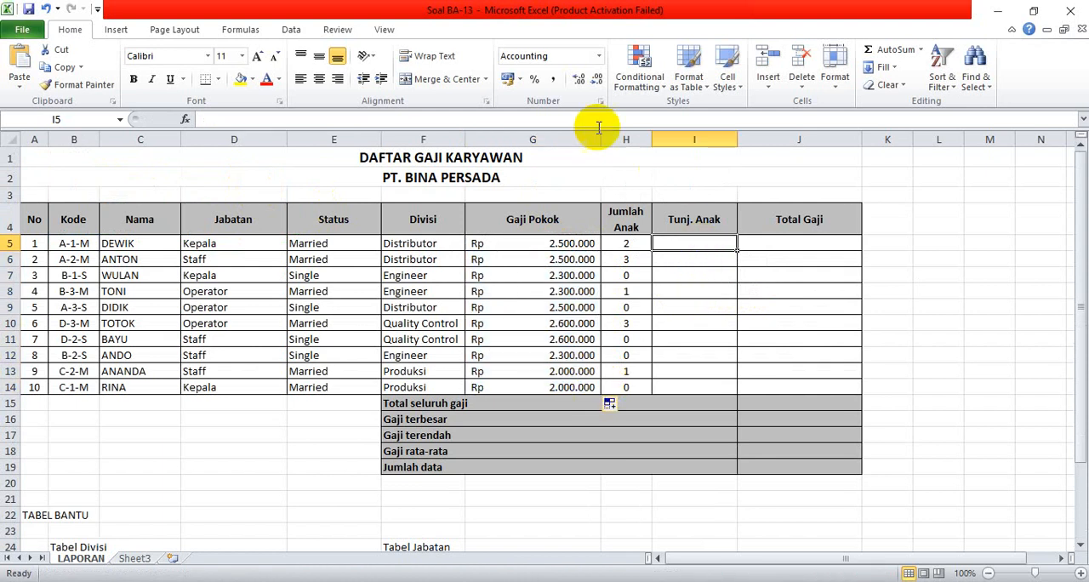
left_click_drag(600, 140, 581, 141)
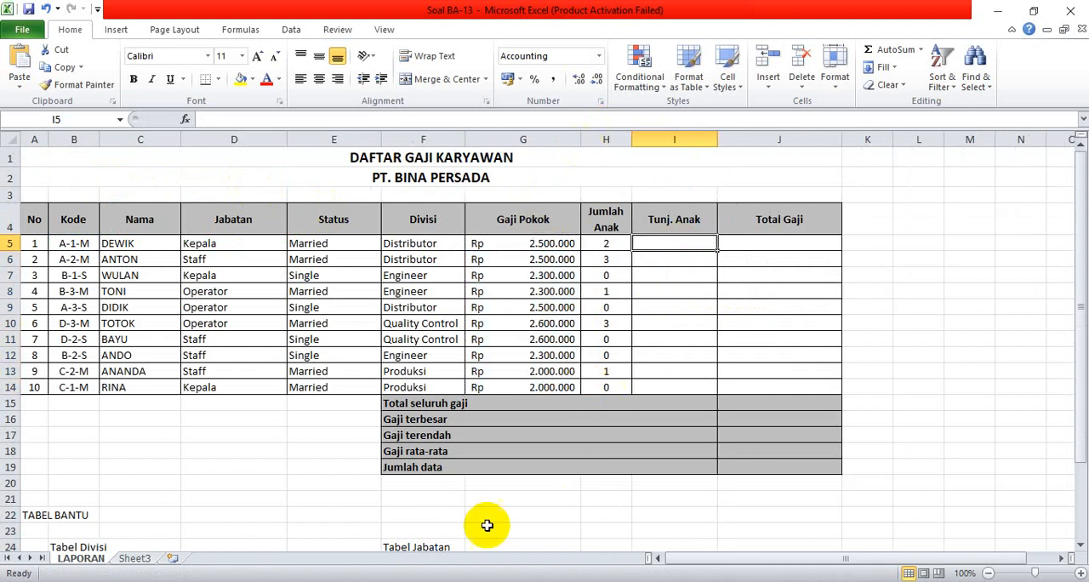
left_click(477, 581)
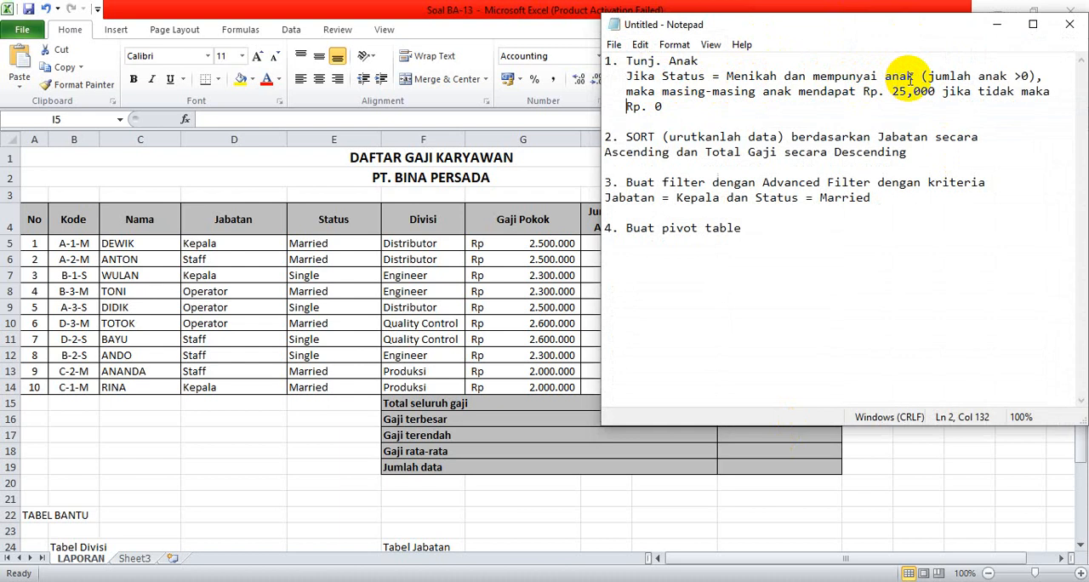
left_click_drag(806, 76, 788, 76)
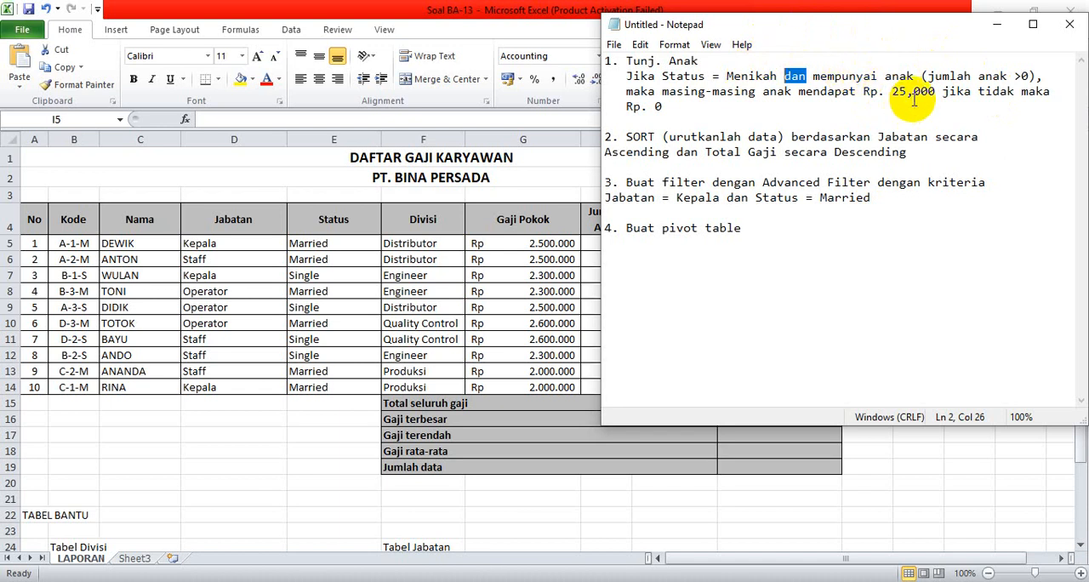
left_click(996, 25)
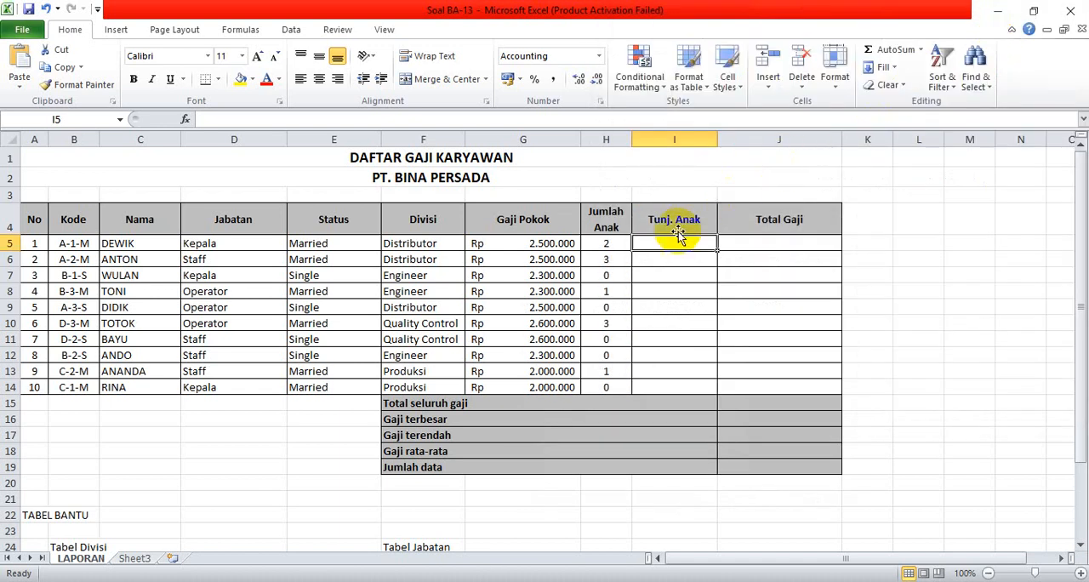
Begin an IF formula in Tunj. Anak cell I5 with the AND test E5="Married" and H5>0.
type("=")
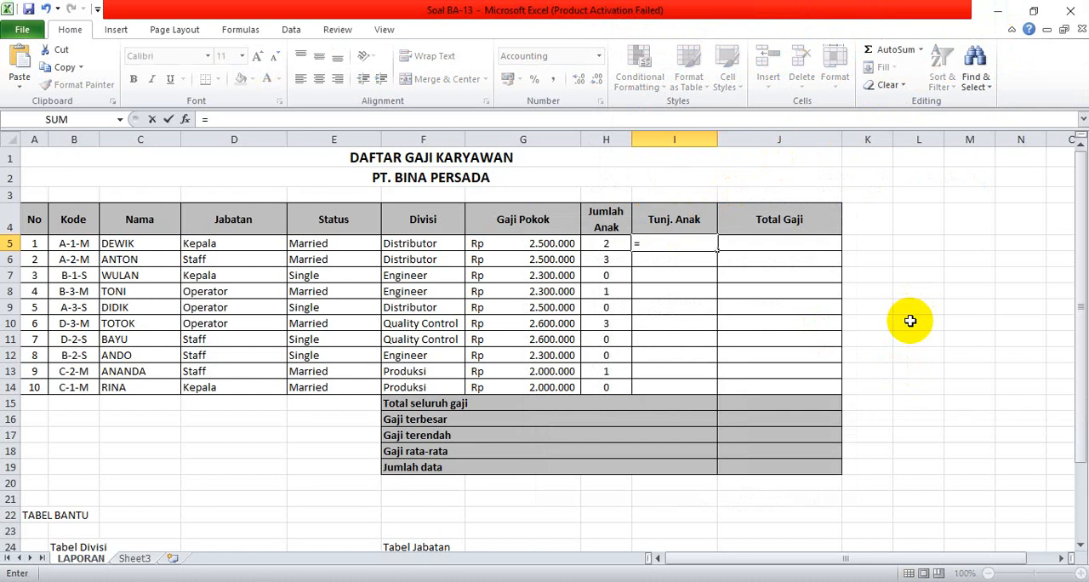
type("if(an")
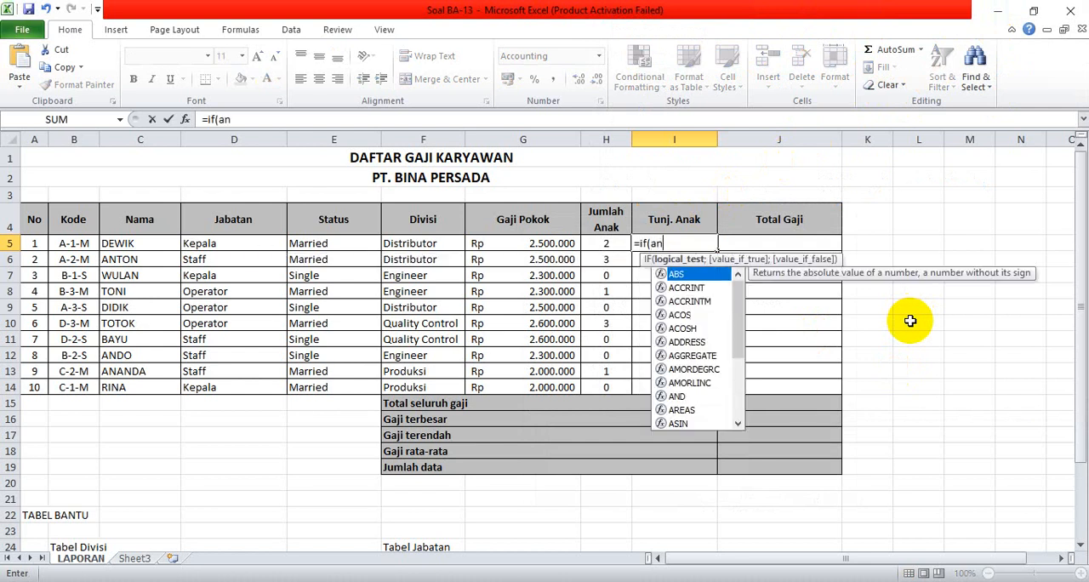
type("d(")
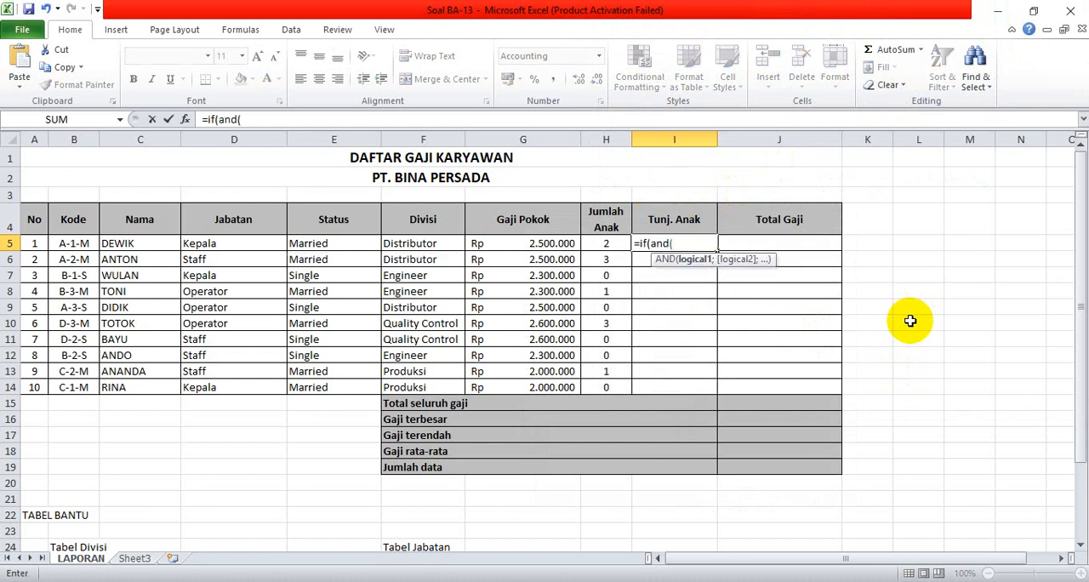
left_click(328, 243)
type("=\"Married")
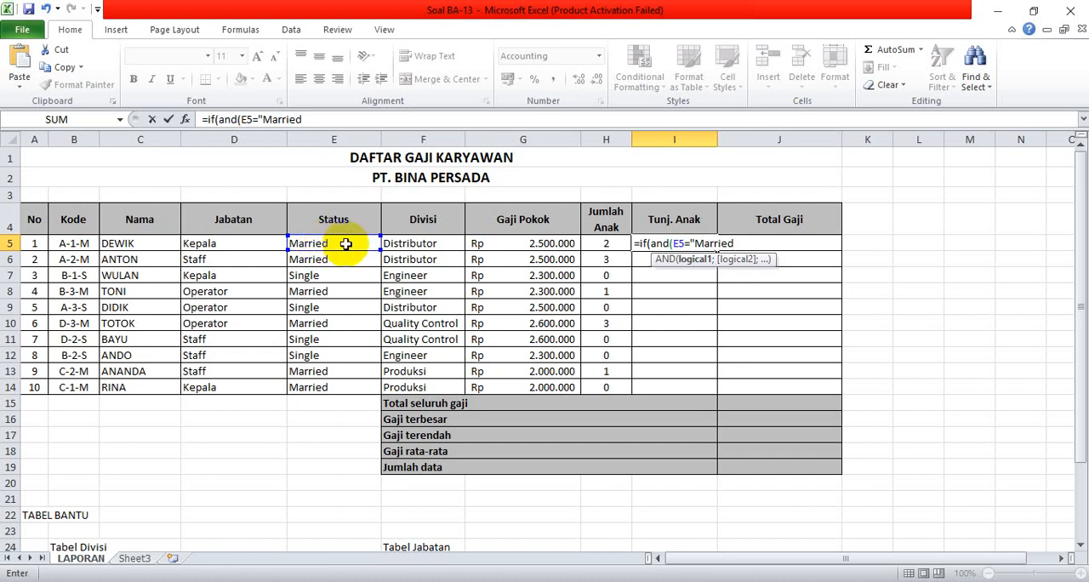
type(";")
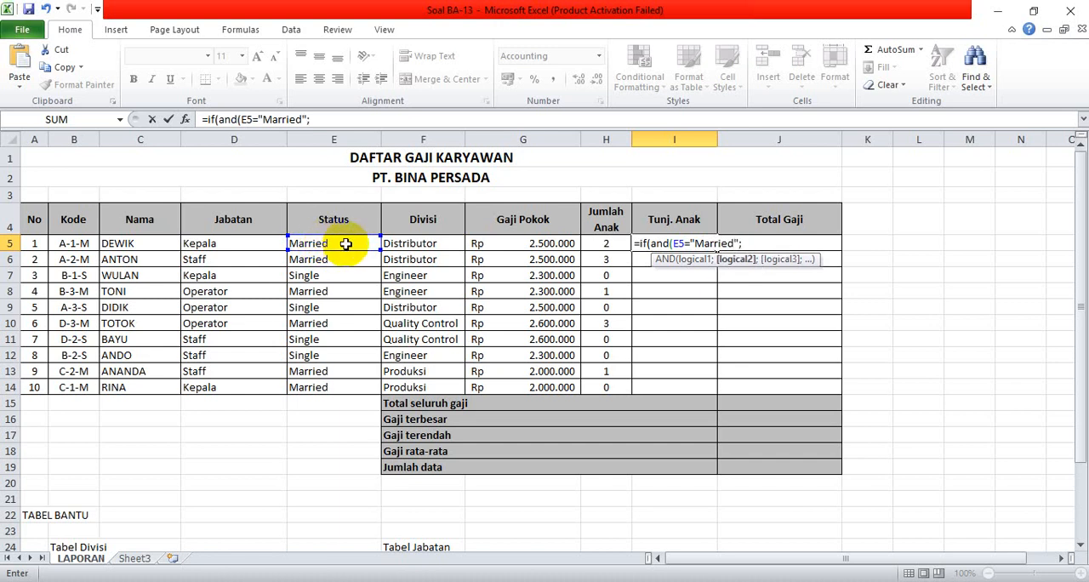
left_click(605, 242)
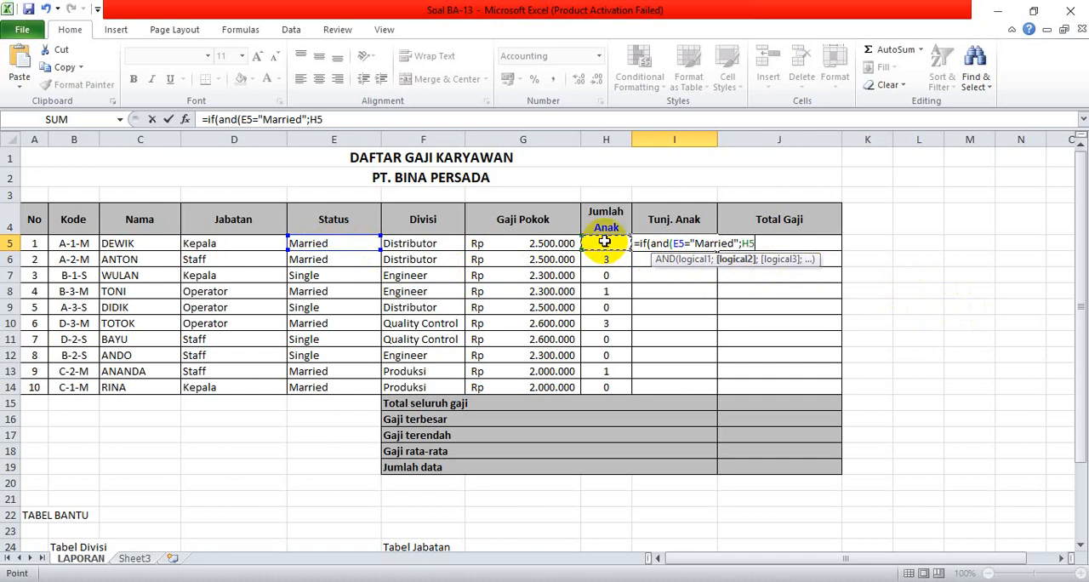
type(">0")
type(");25000*")
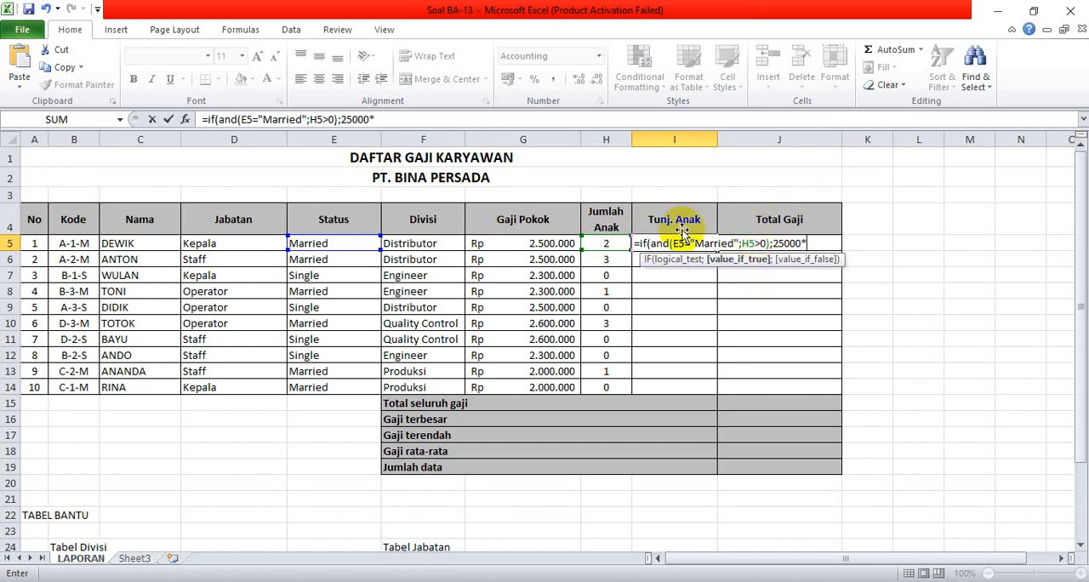
Complete the I5 IF formula with 25000*H5 when true and 0 when false, and fill it down to I14.
left_click(608, 245)
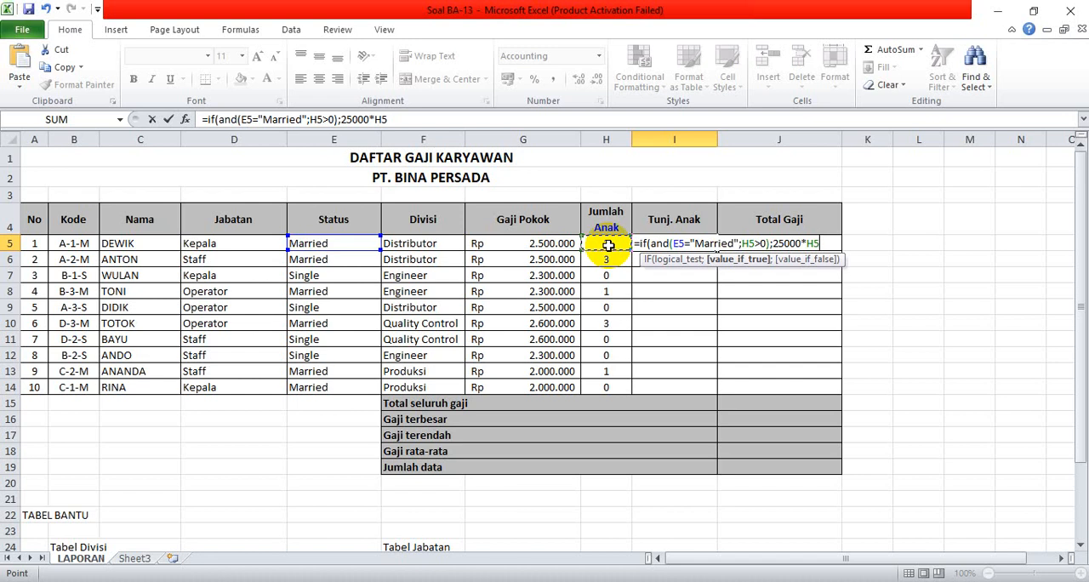
type(";0")
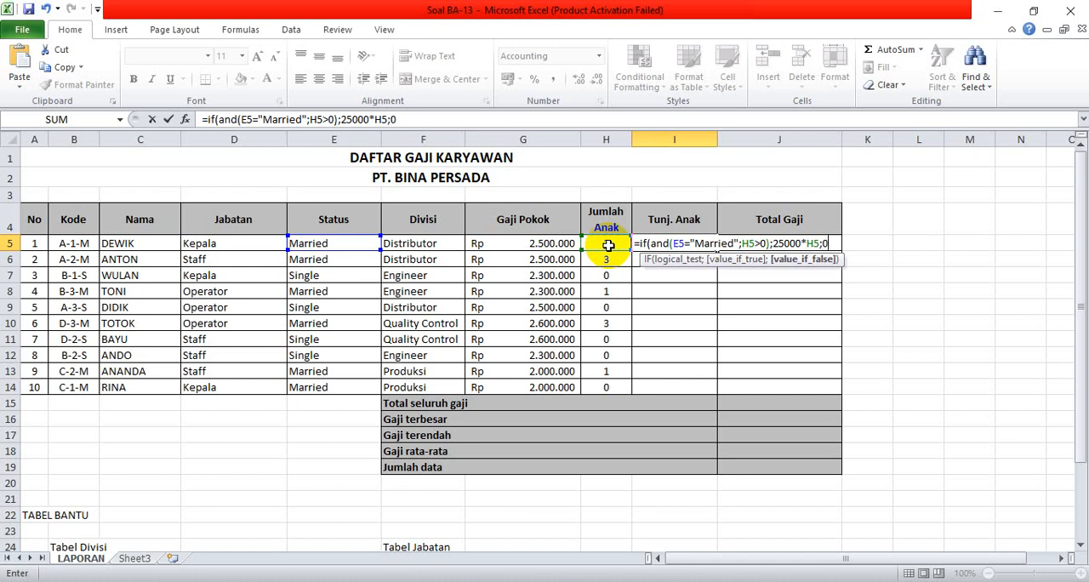
key("Return")
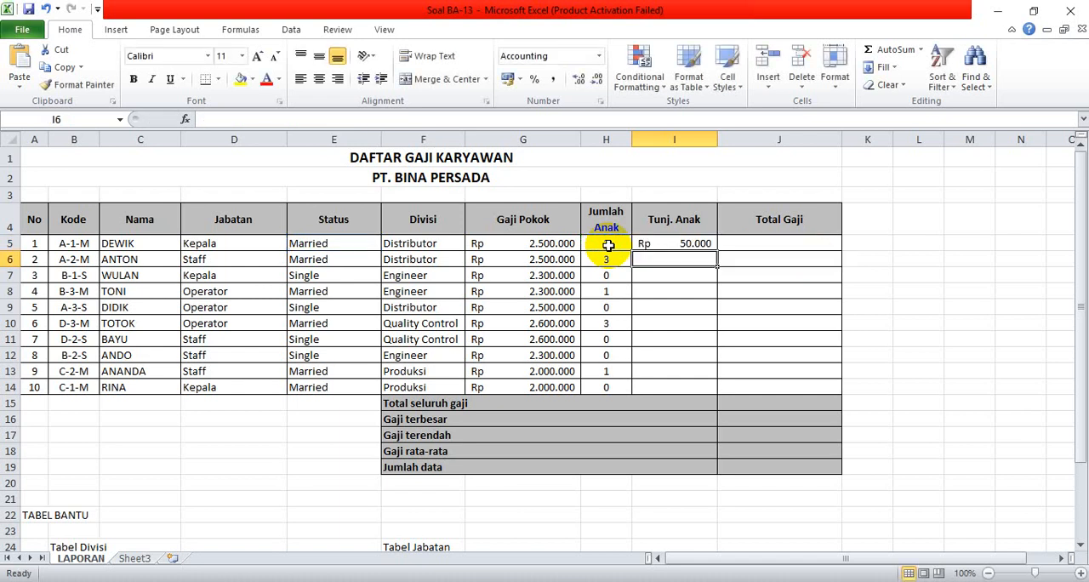
left_click(651, 242)
left_click_drag(716, 246, 700, 387)
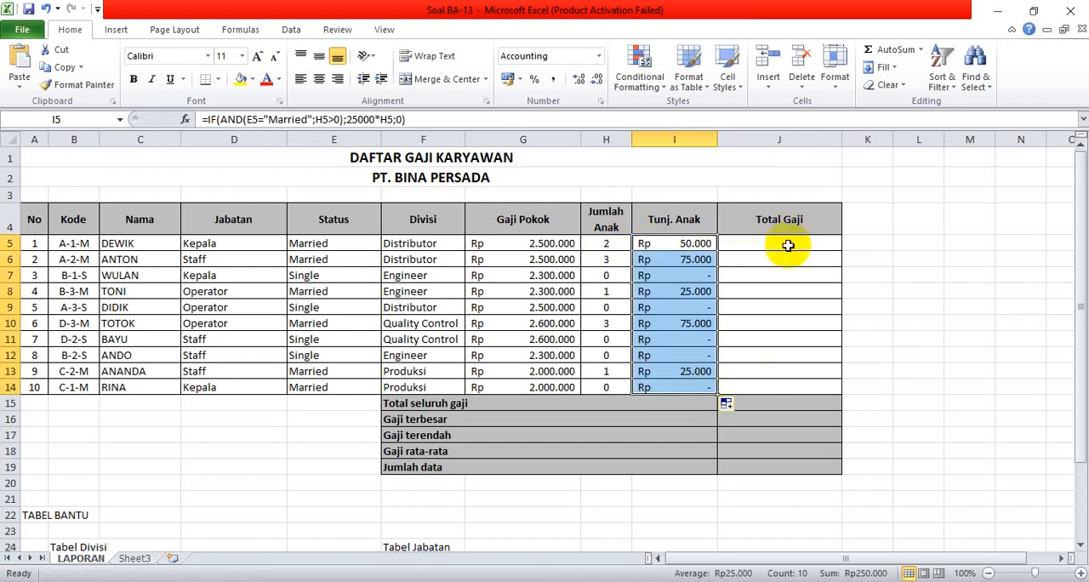
Calculate Total Gaji in J5 with the formula =G5+I5 and fill it down to J14.
left_click(788, 245)
type("=")
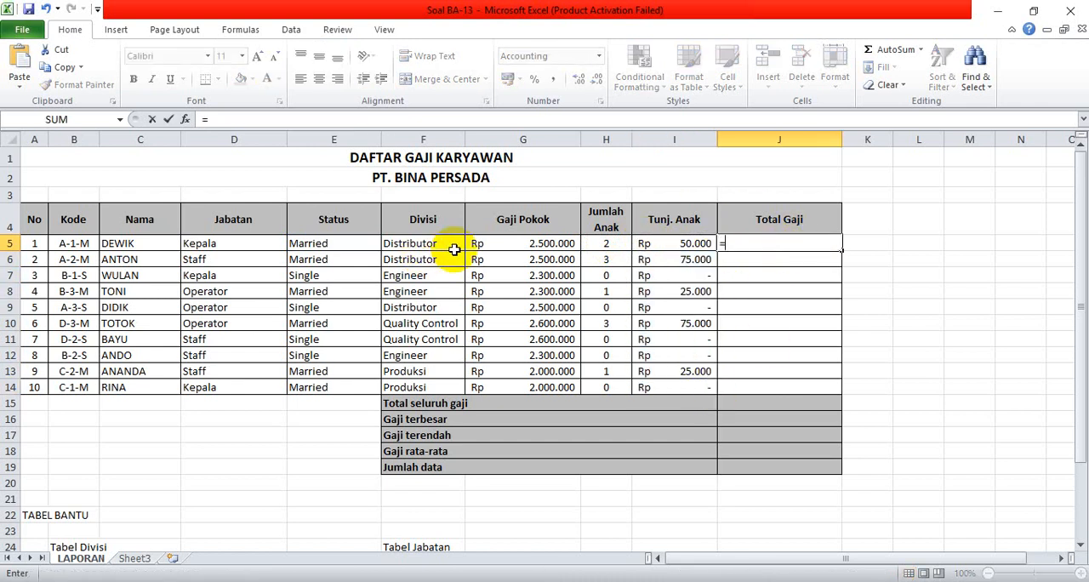
left_click(490, 245)
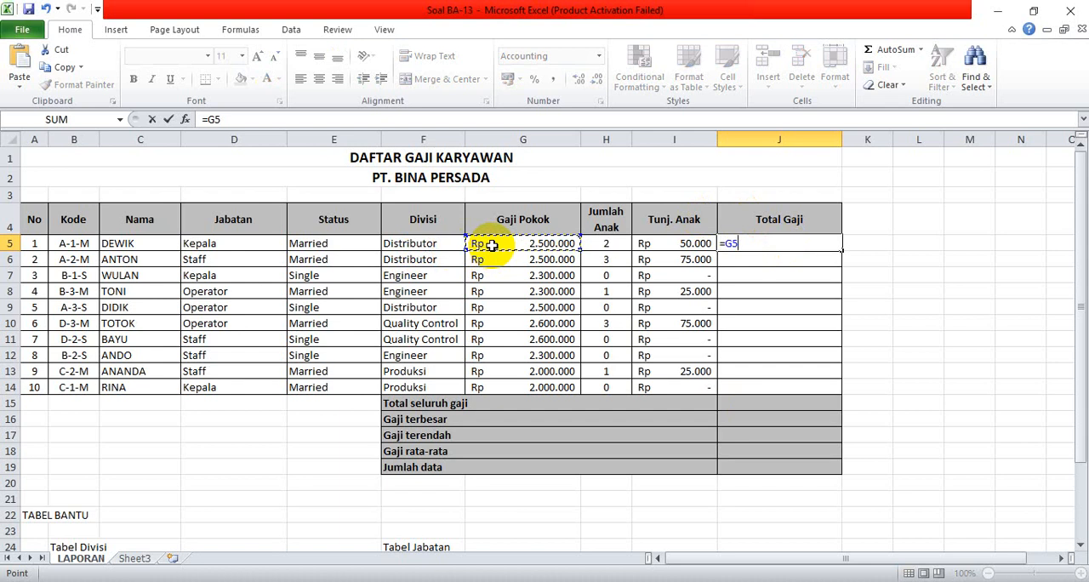
type("+")
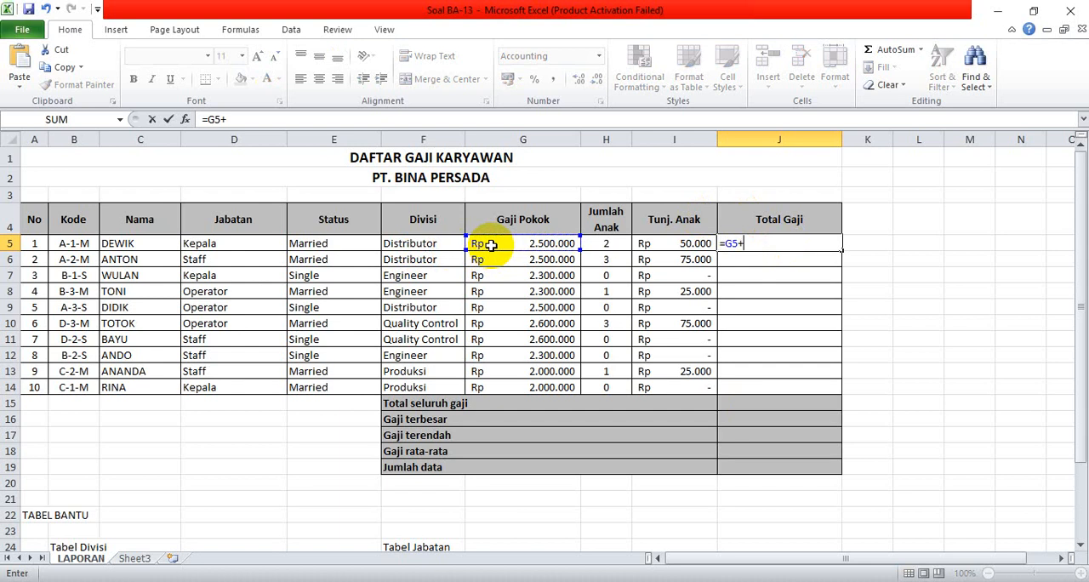
left_click(669, 241)
key("Return")
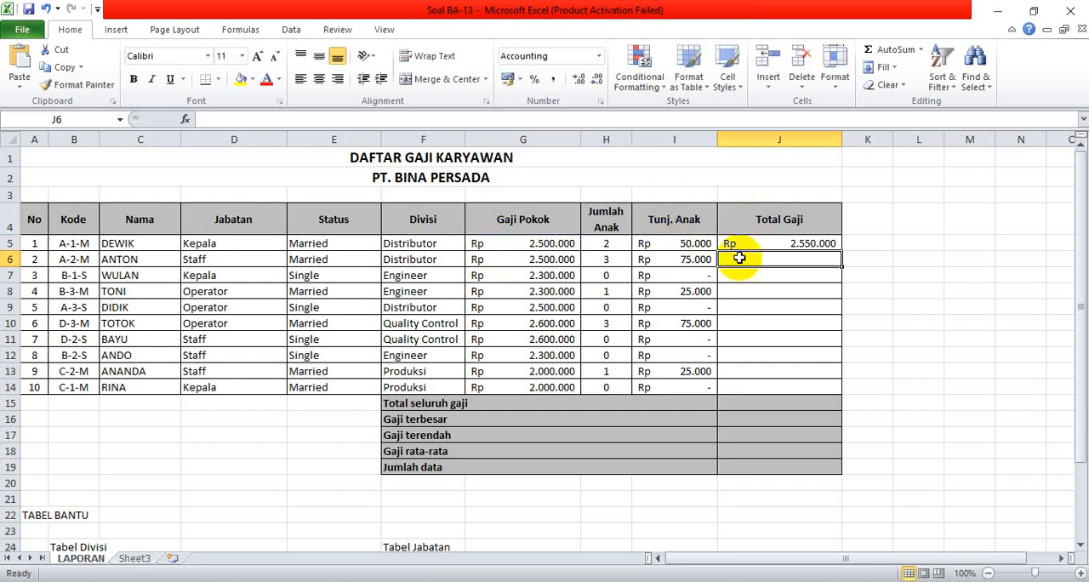
left_click(761, 242)
left_click_drag(841, 250, 825, 388)
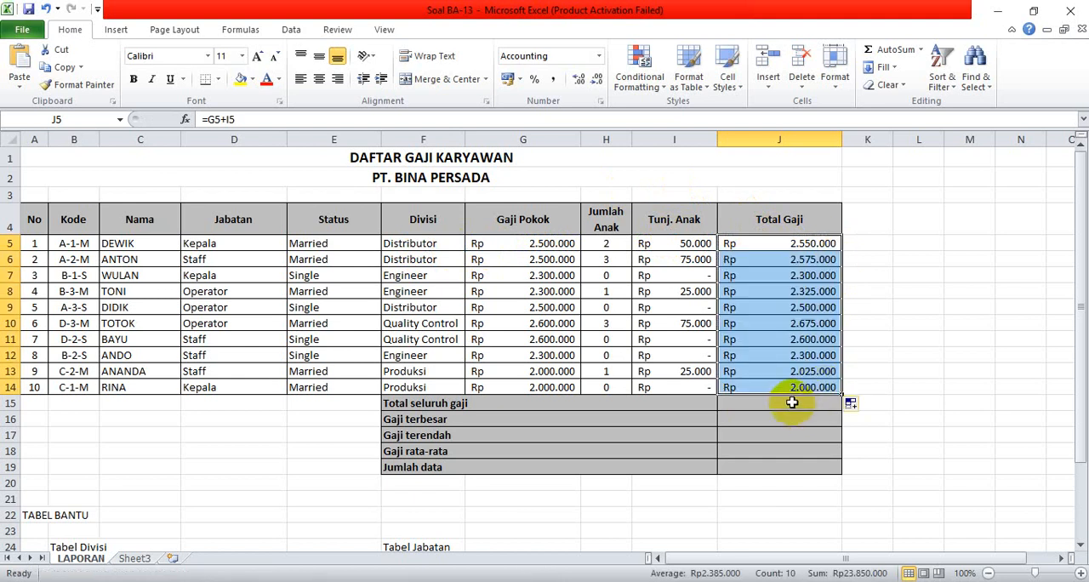
Calculate Total seluruh gaji in J15 with a SUM formula over J5:J14.
left_click(790, 402)
type("=sum(")
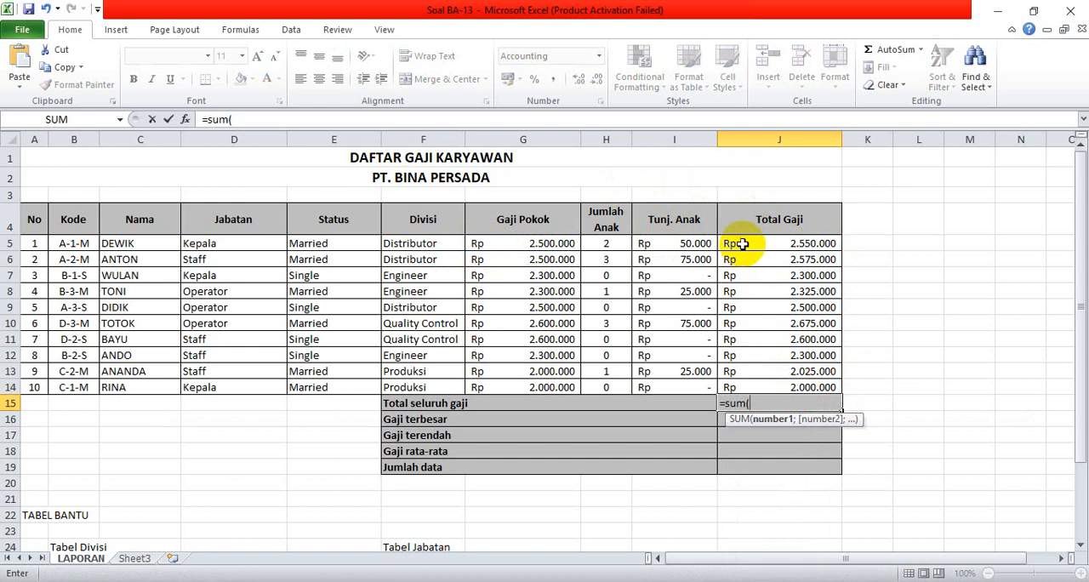
left_click_drag(740, 243, 746, 379)
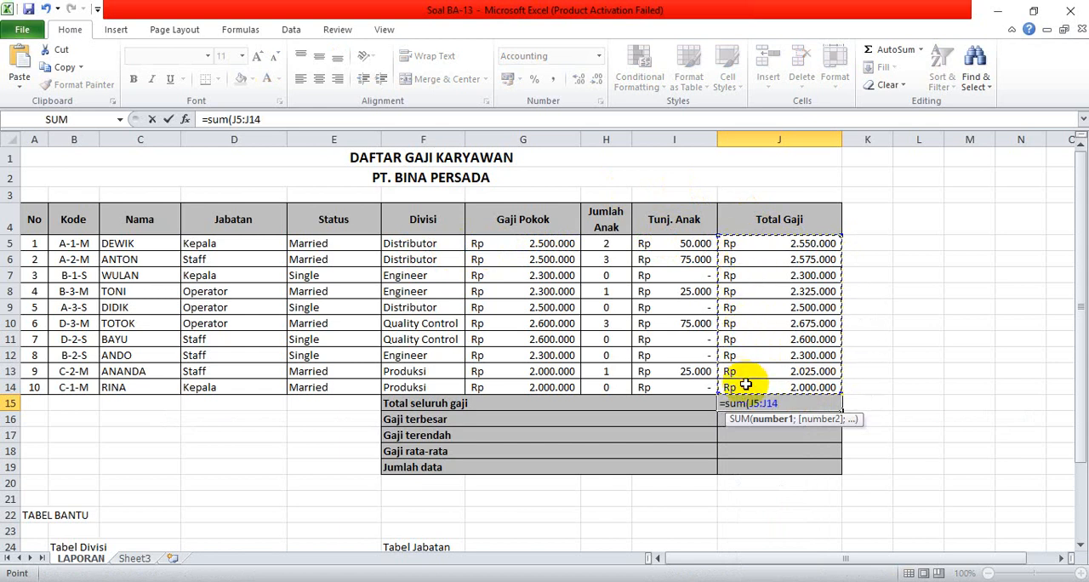
type(")")
key("Return")
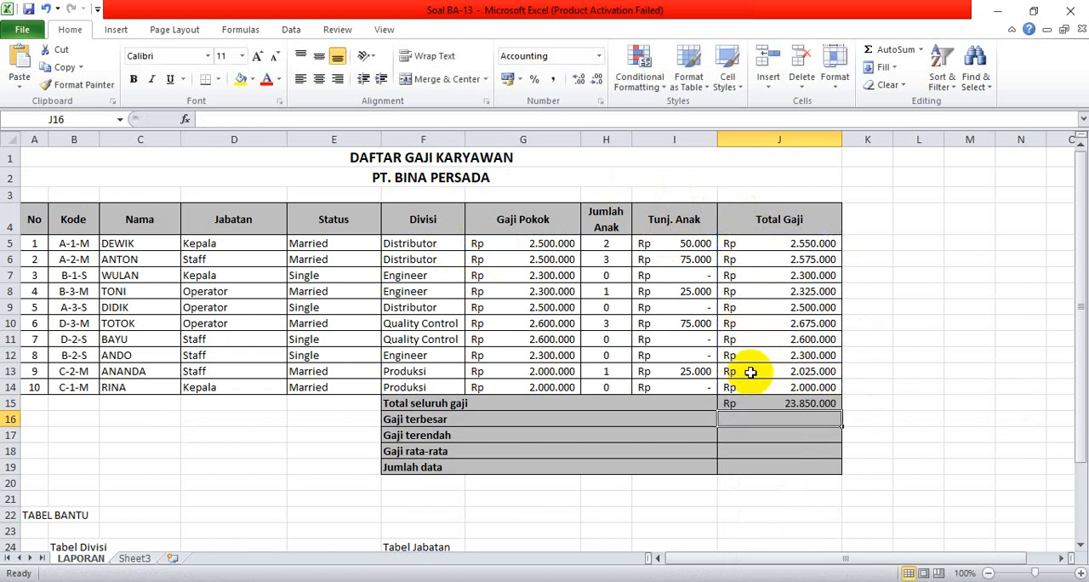
Calculate Gaji terbesar in J16 with a MAX formula over J5:J14.
type("=max(")
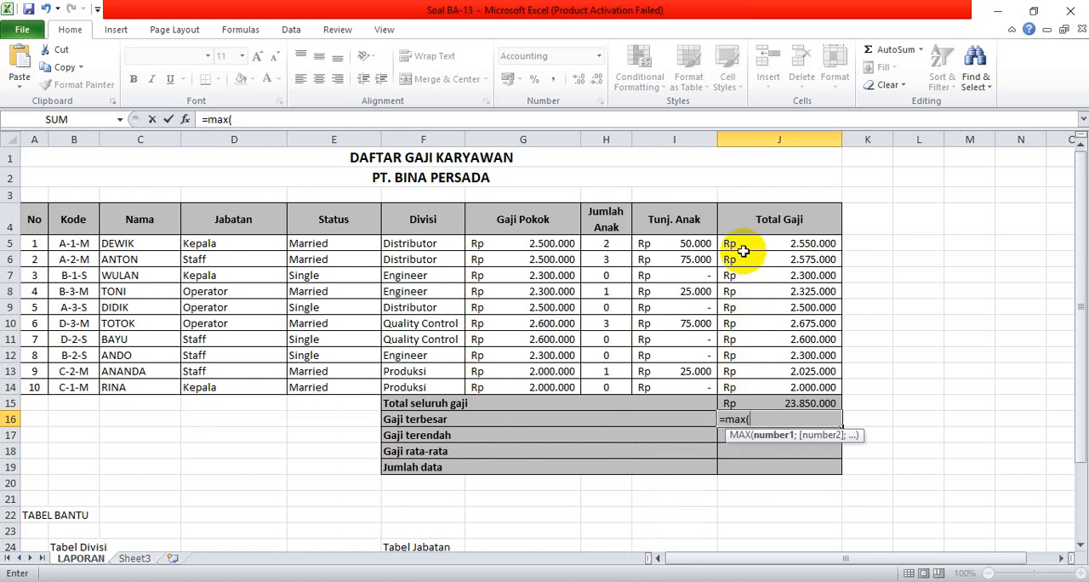
left_click_drag(744, 249, 750, 385)
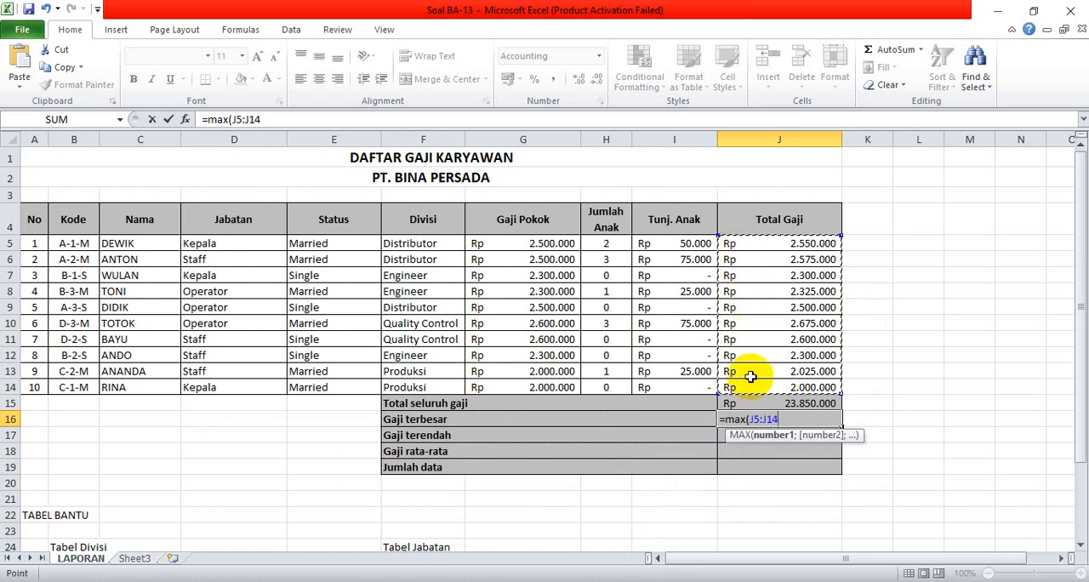
type(")")
key("Return")
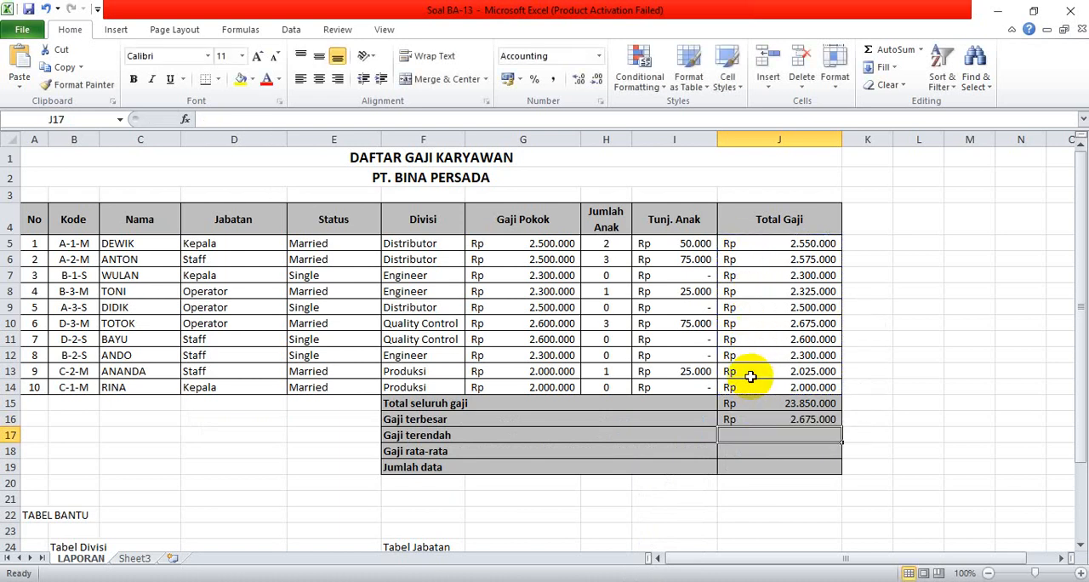
Calculate Gaji terendah in J17 with a MIN formula over J5:J14.
type("=min(")
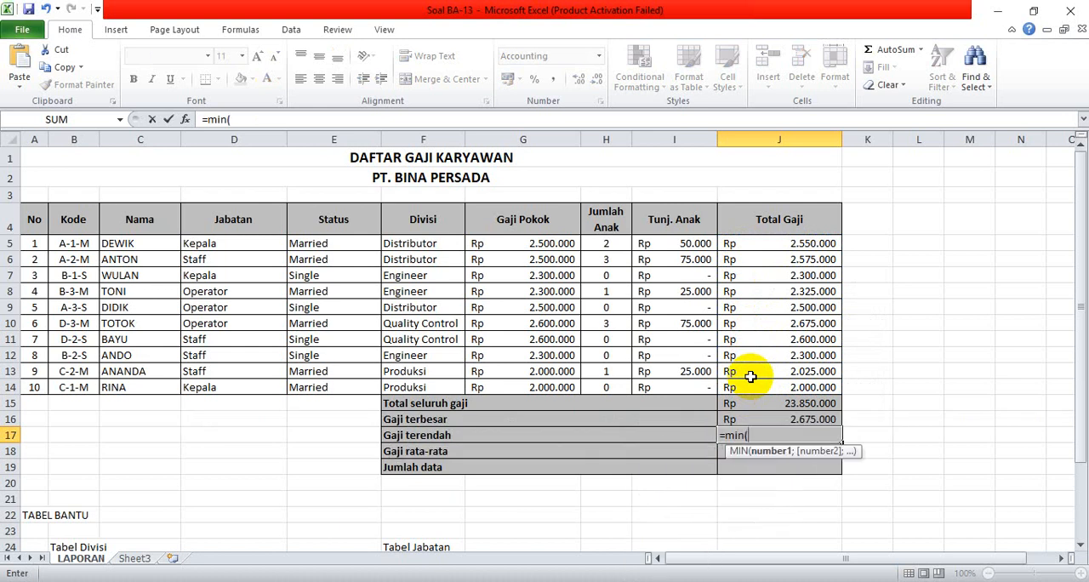
left_click_drag(751, 242, 754, 386)
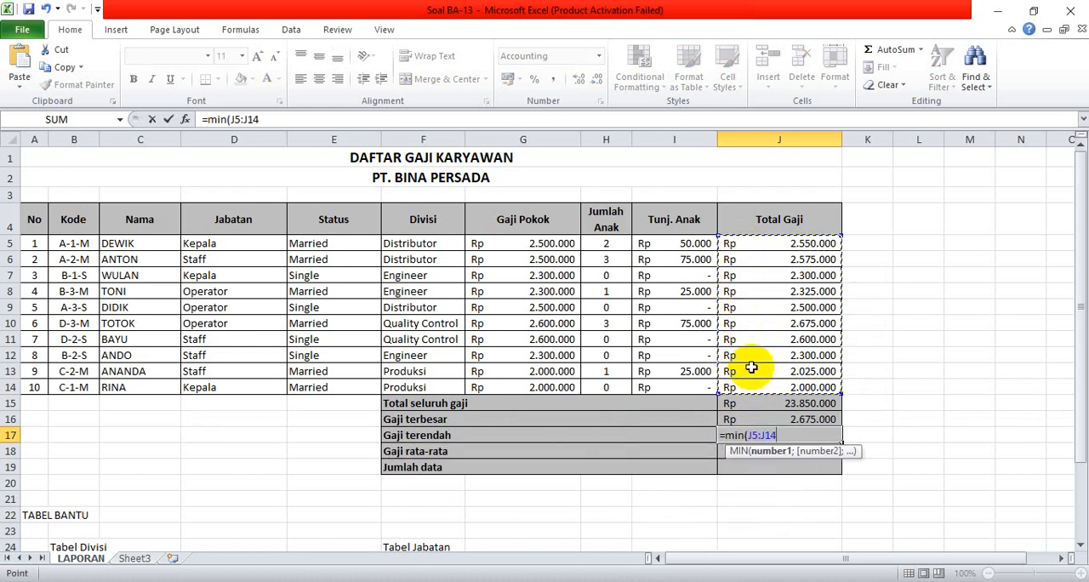
type(")")
key("Return")
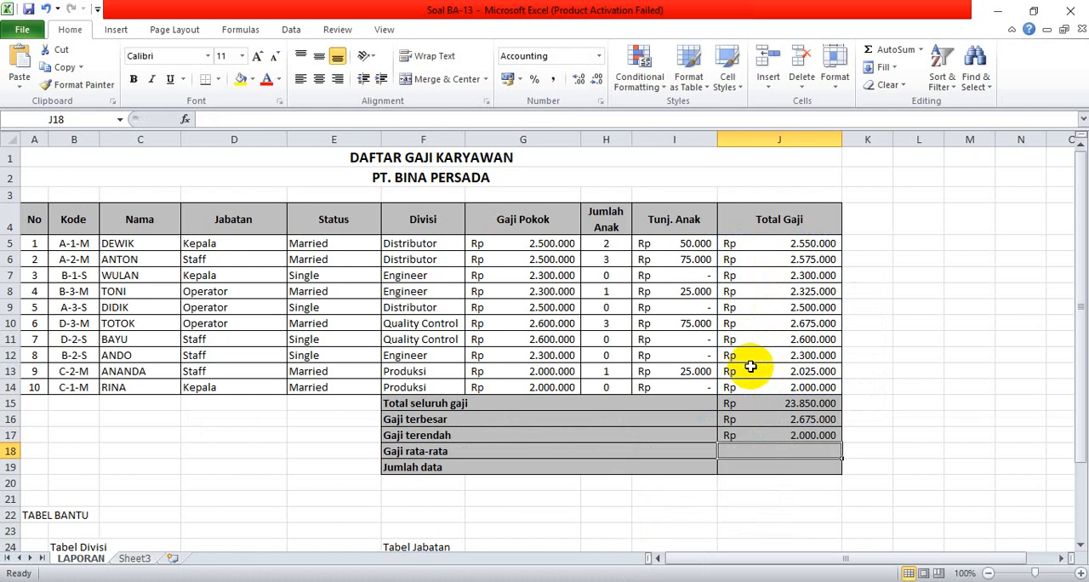
Calculate Gaji rata-rata in J18 with an AVERAGE formula over J5:J14.
type("=aver")
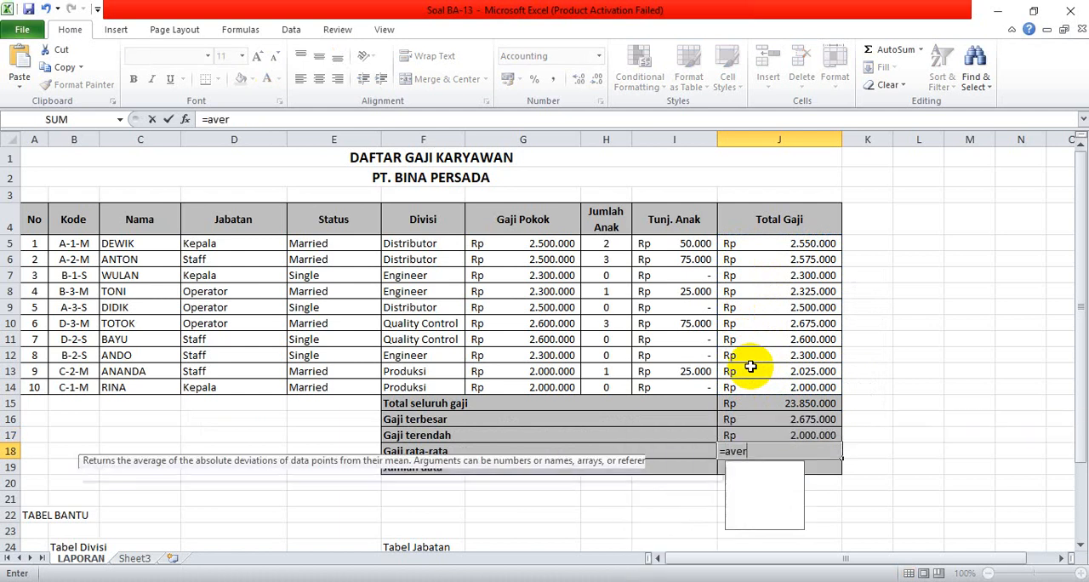
type("age(")
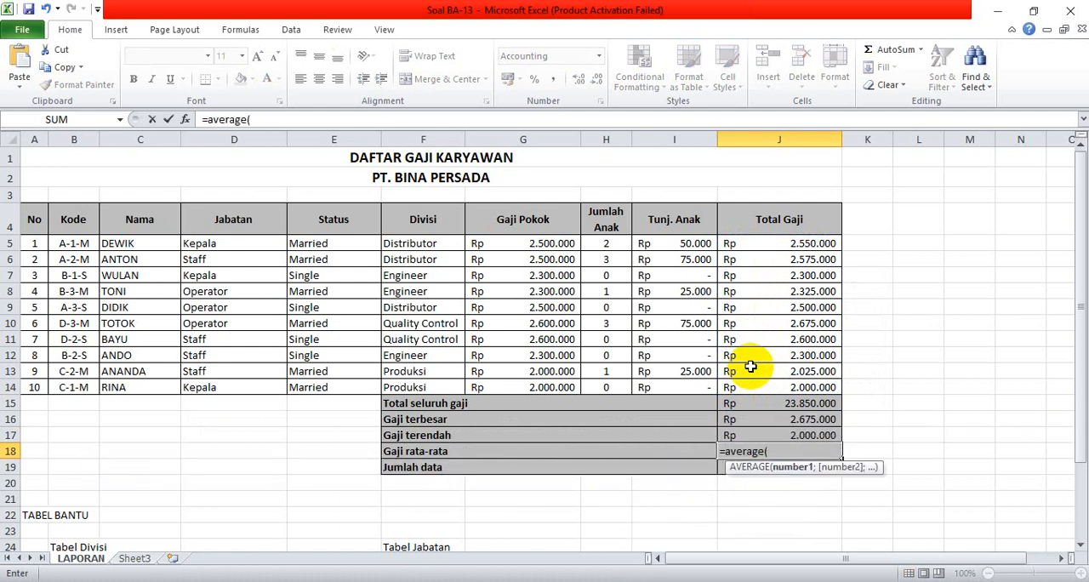
left_click_drag(768, 244, 768, 385)
key("Return")
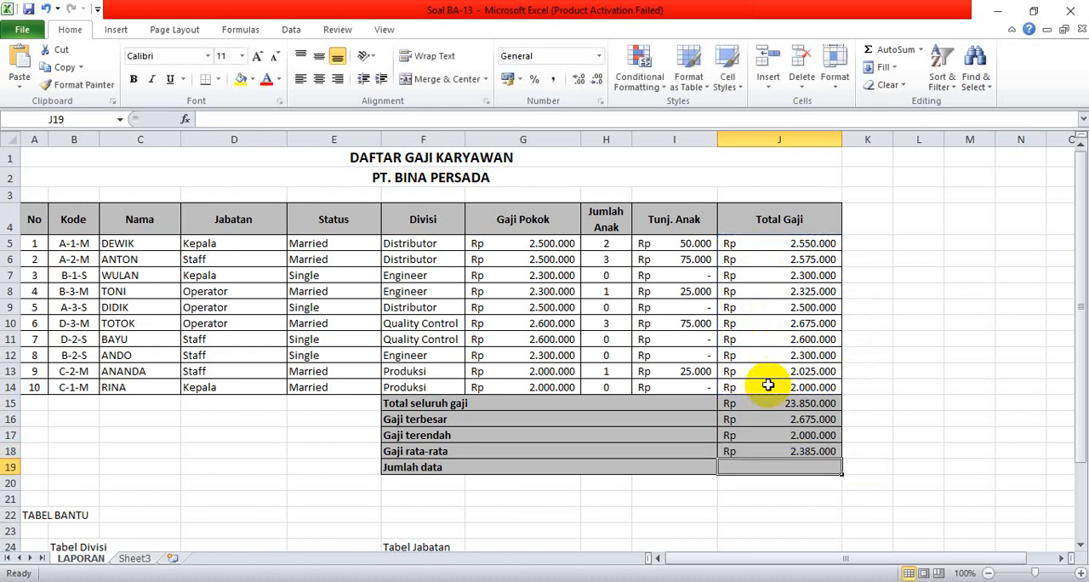
Calculate Jumlah data in J19 with a COUNT formula over the Total Gaji values J5:J14.
type("=count(")
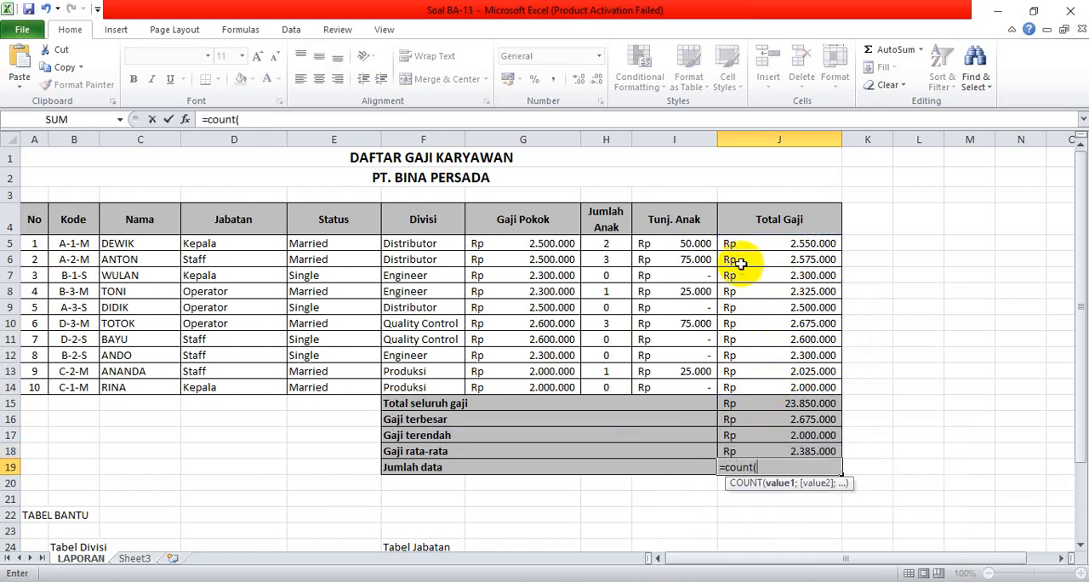
left_click_drag(749, 244, 750, 389)
key("Return")
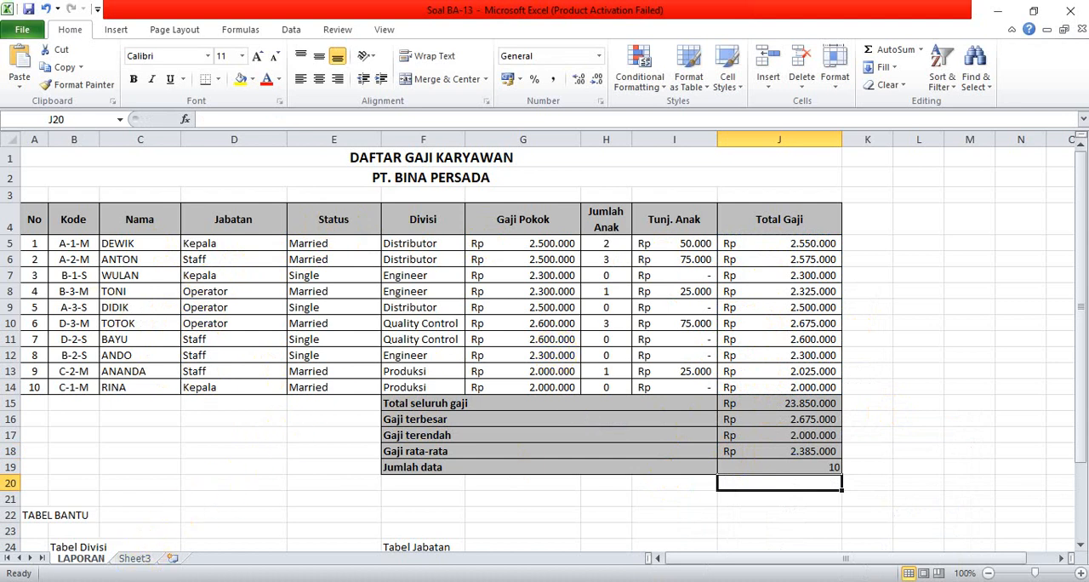
Check the sorting task in the Notepad notes, and copy the report titles and salary table A1:J14 from the LAPORAN sheet.
key("alt+Tab")
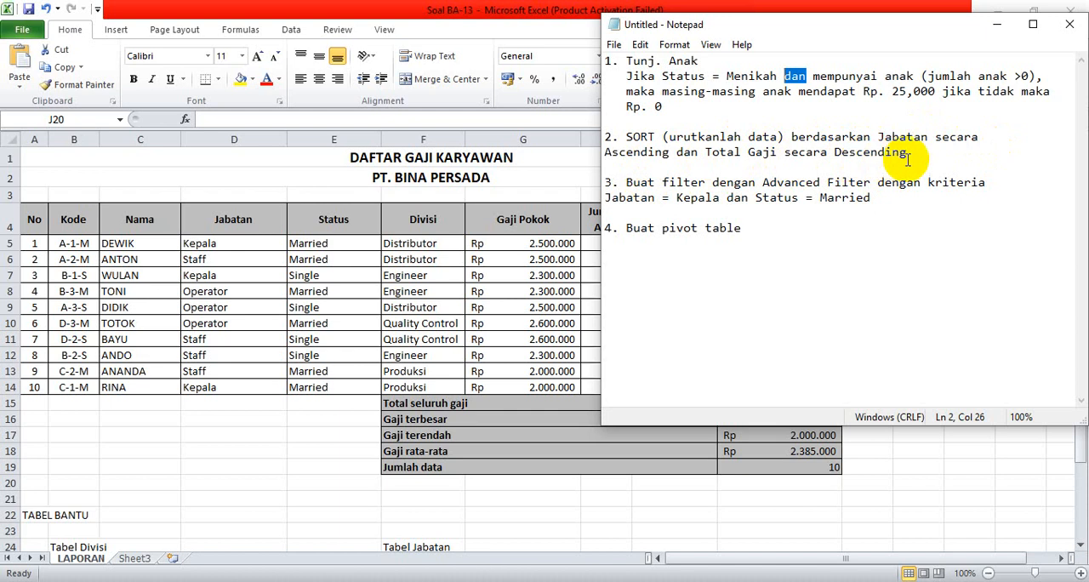
left_click(1001, 25)
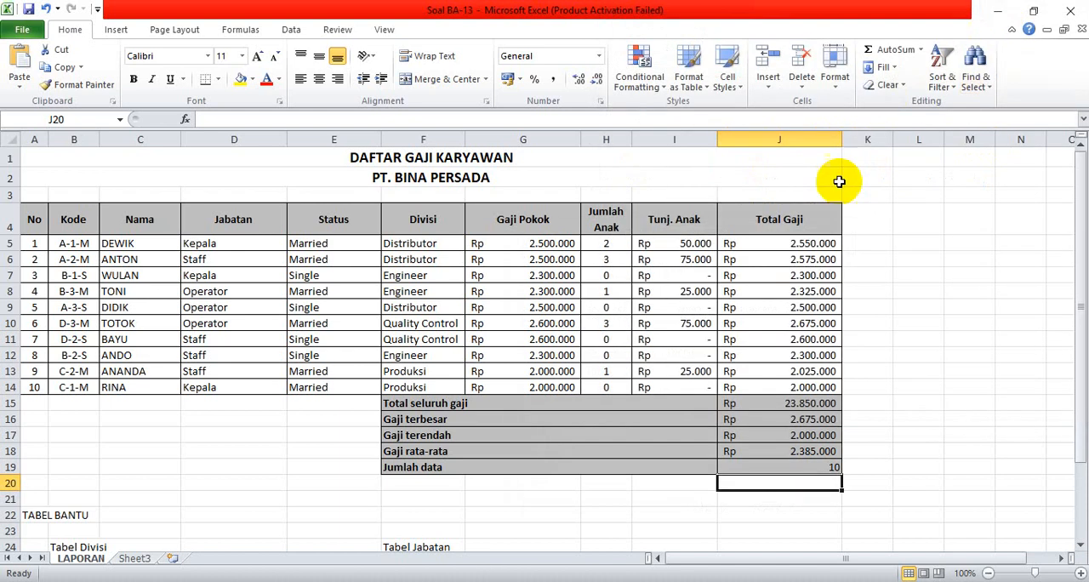
left_click(916, 292)
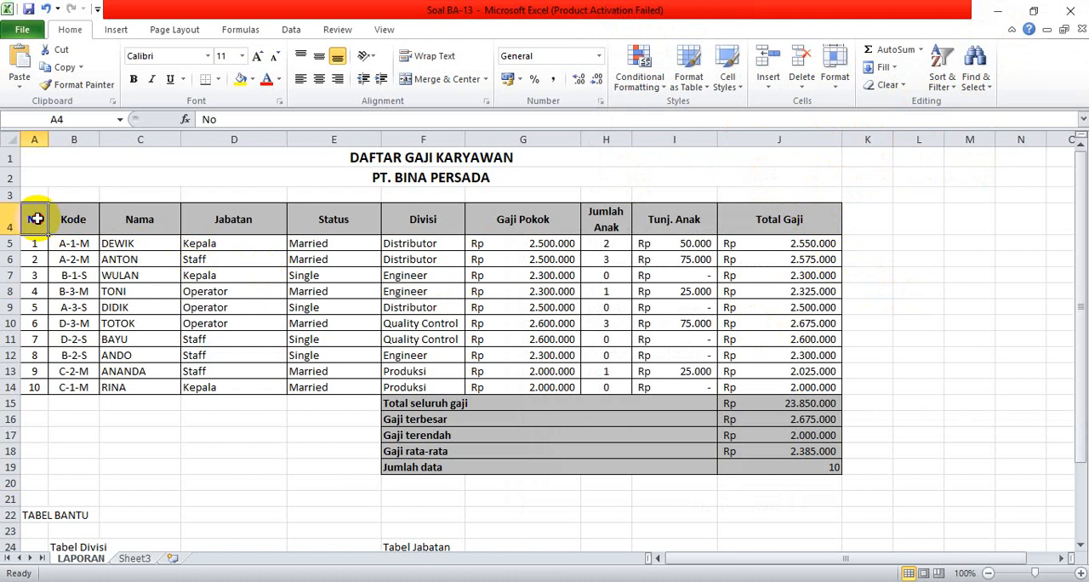
left_click_drag(34, 218, 790, 385)
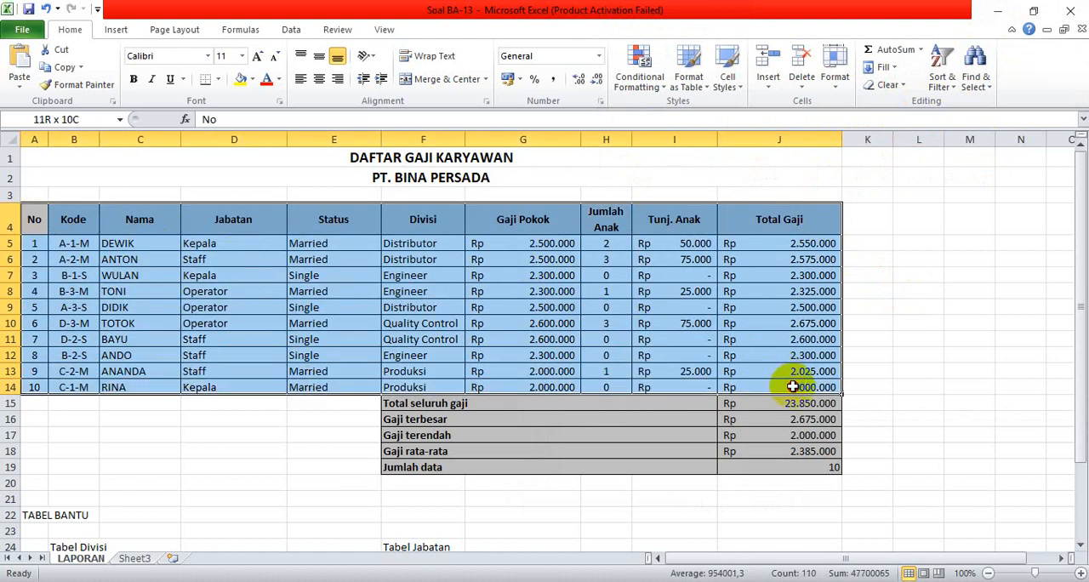
left_click(100, 161)
left_click_drag(100, 162, 674, 387)
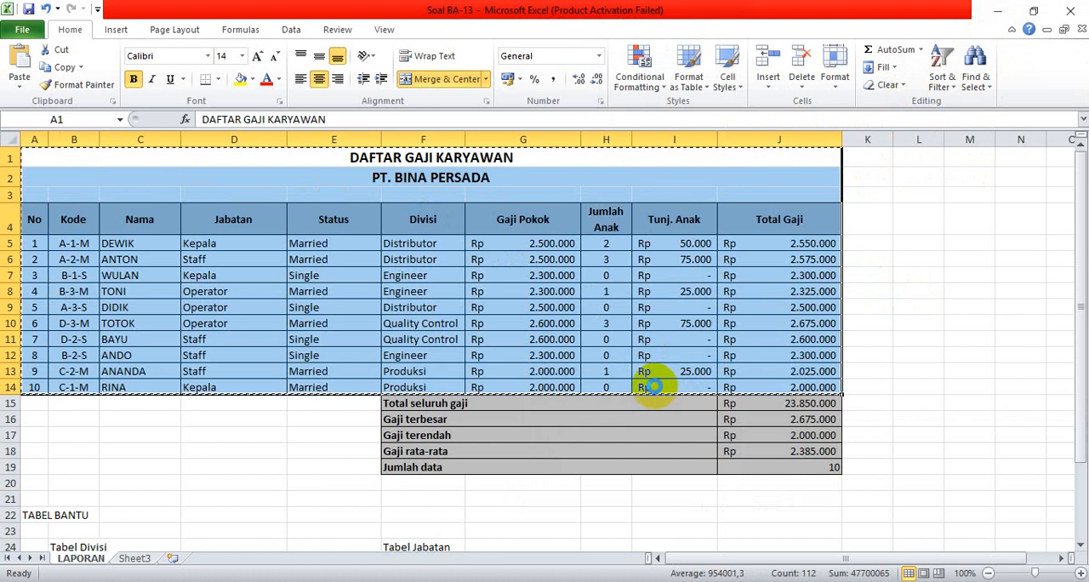
key("ctrl+c")
Paste the copied report at A1 of Sheet3, applying its column widths with Paste Special before the full contents.
left_click(134, 559)
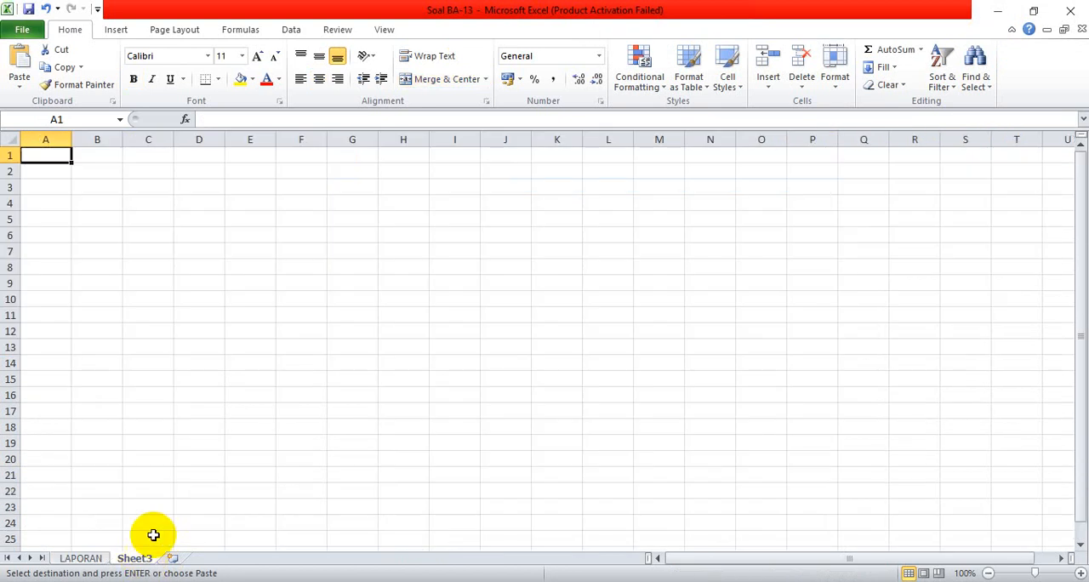
left_click(23, 92)
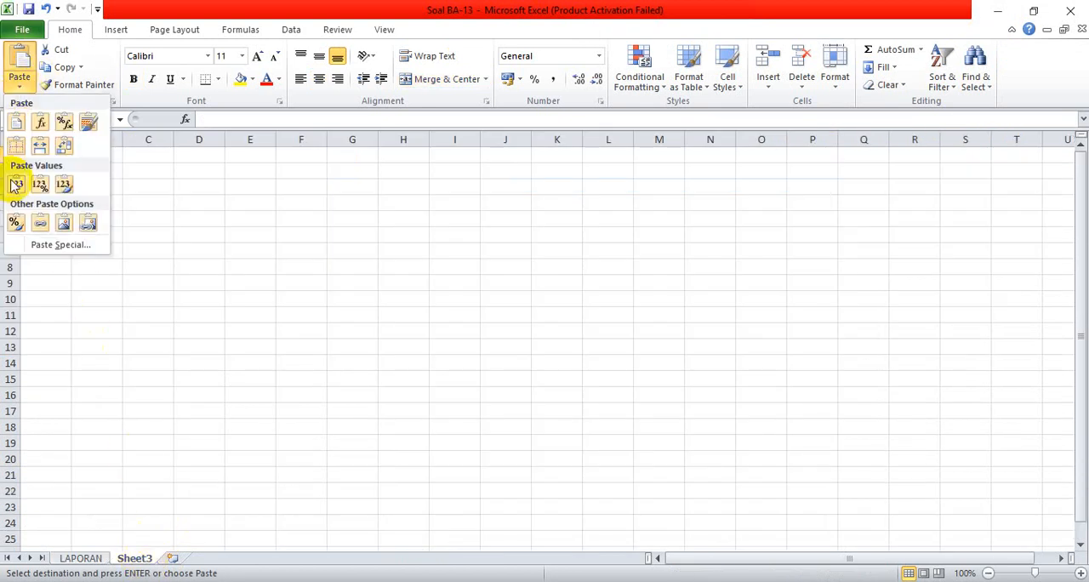
left_click(39, 250)
left_click(872, 341)
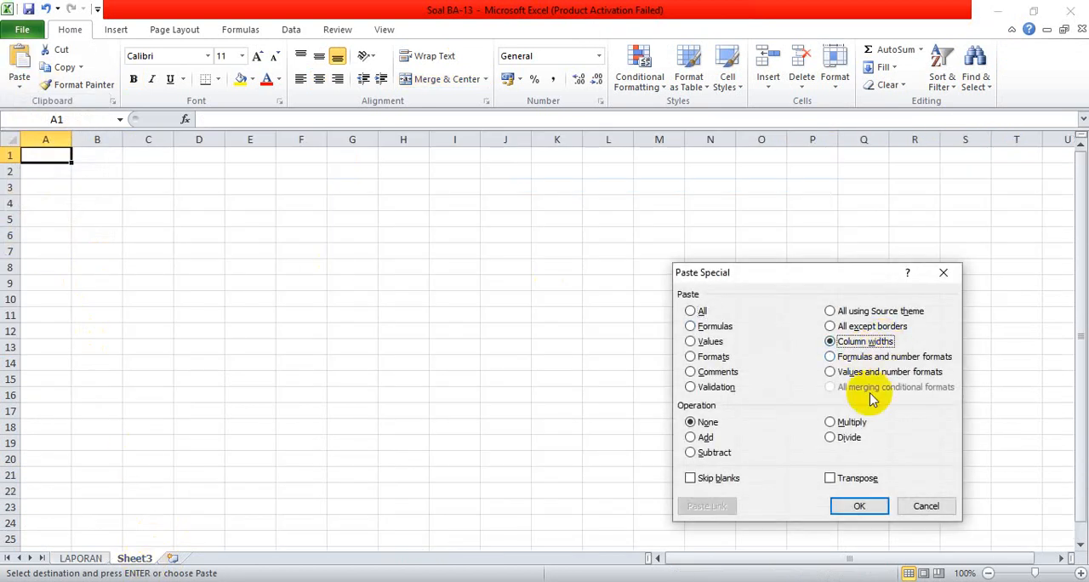
left_click(857, 505)
left_click(19, 68)
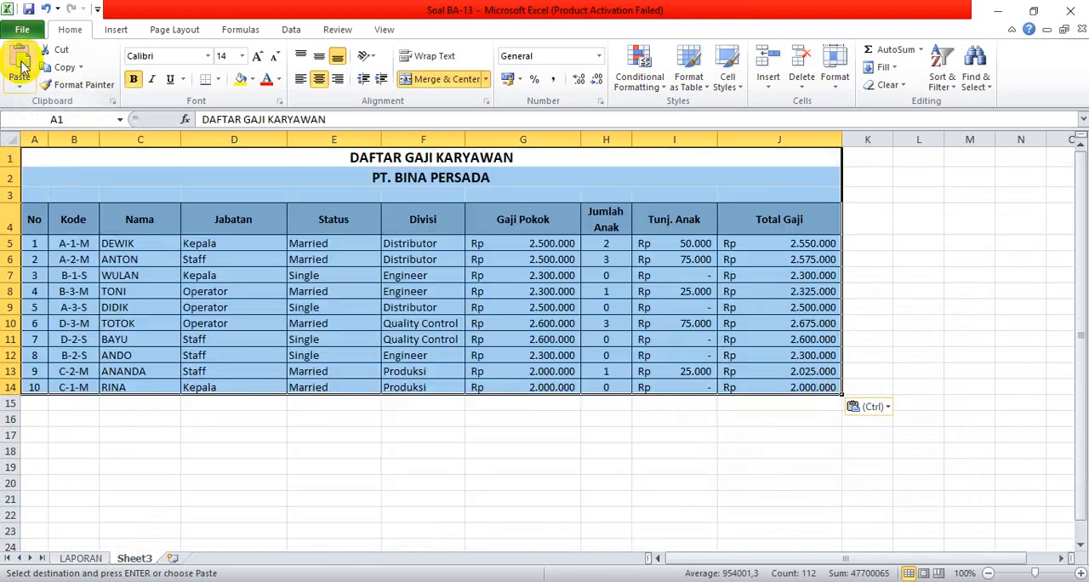
left_click(604, 503)
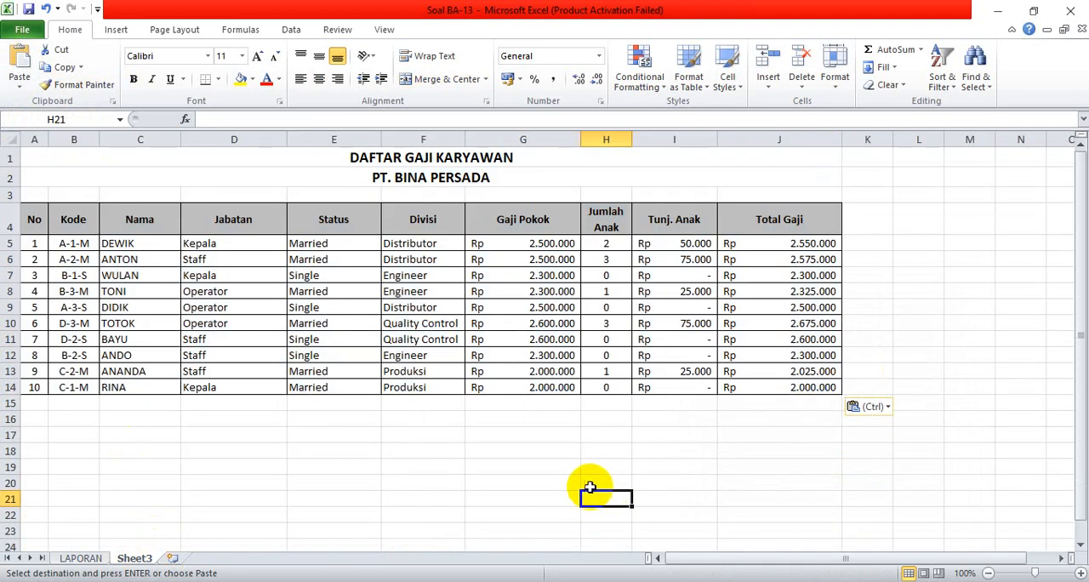
Start a custom sort on B4:J14 of Sheet3 with Jabatan as the first sort level, ordered A to Z.
left_click(32, 215)
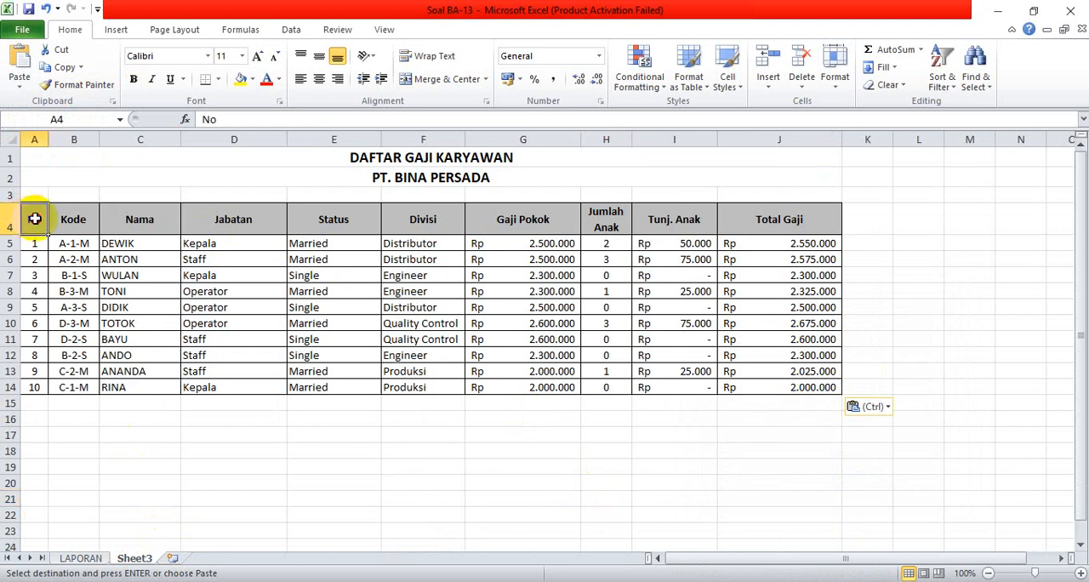
left_click_drag(66, 222, 776, 388)
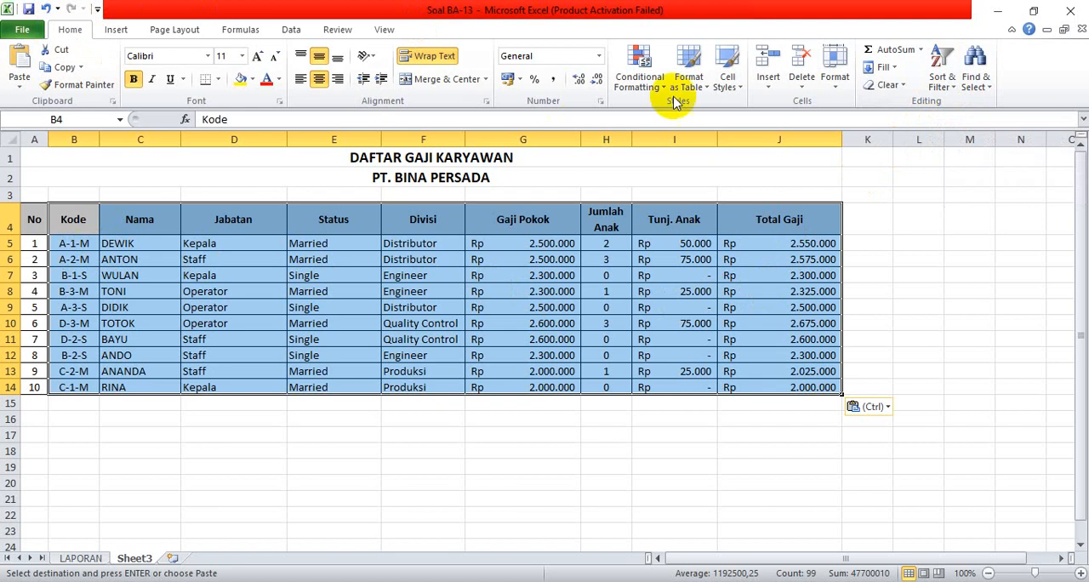
left_click(952, 88)
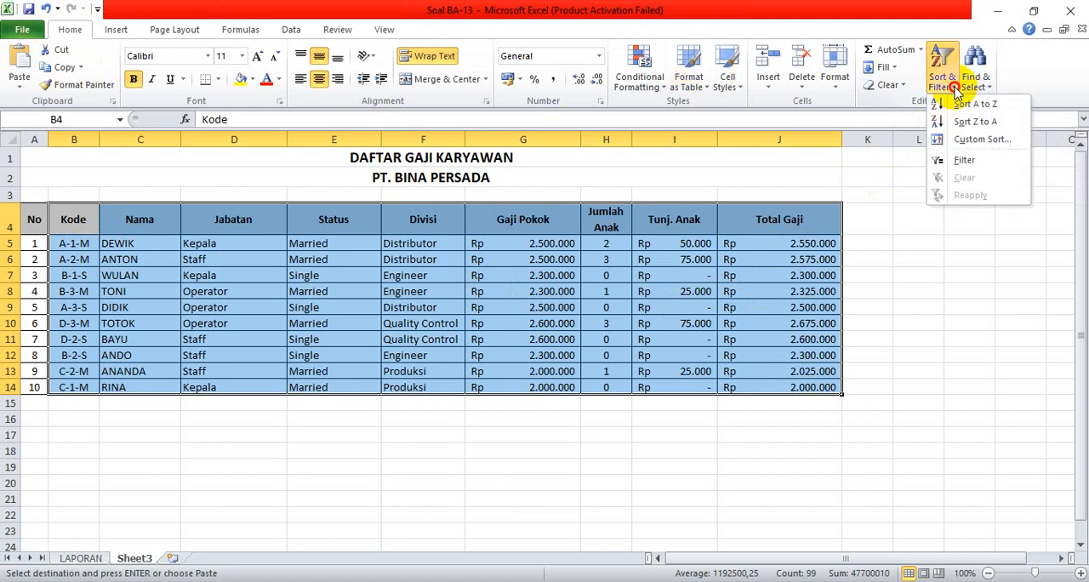
left_click(978, 140)
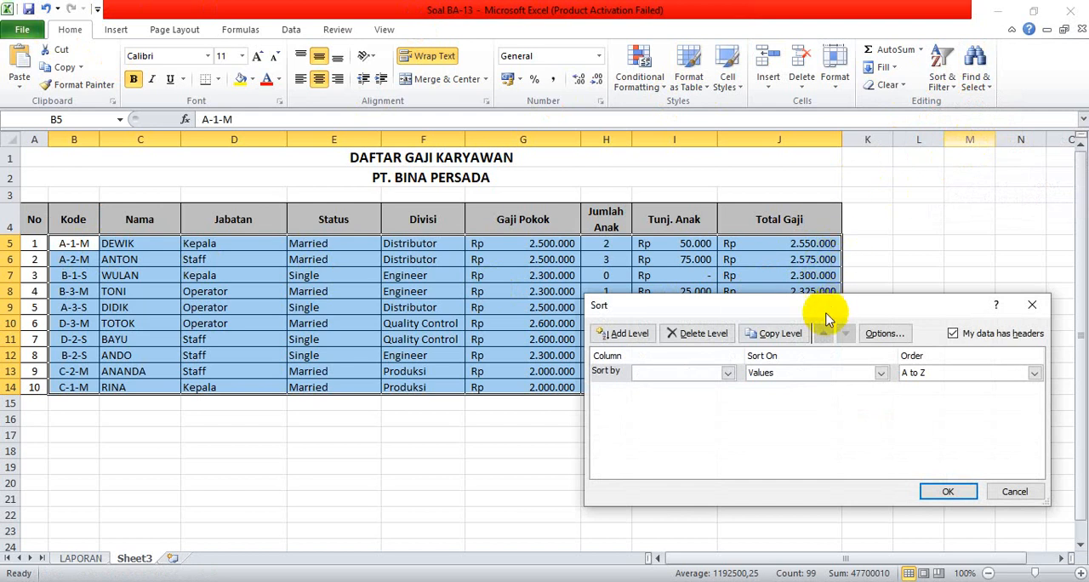
left_click(728, 374)
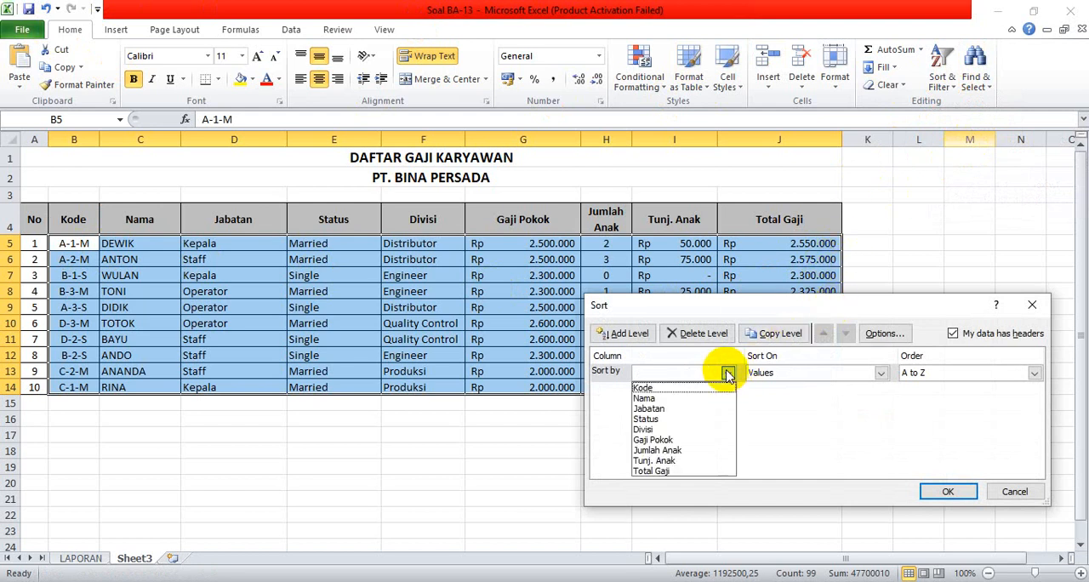
left_click(680, 409)
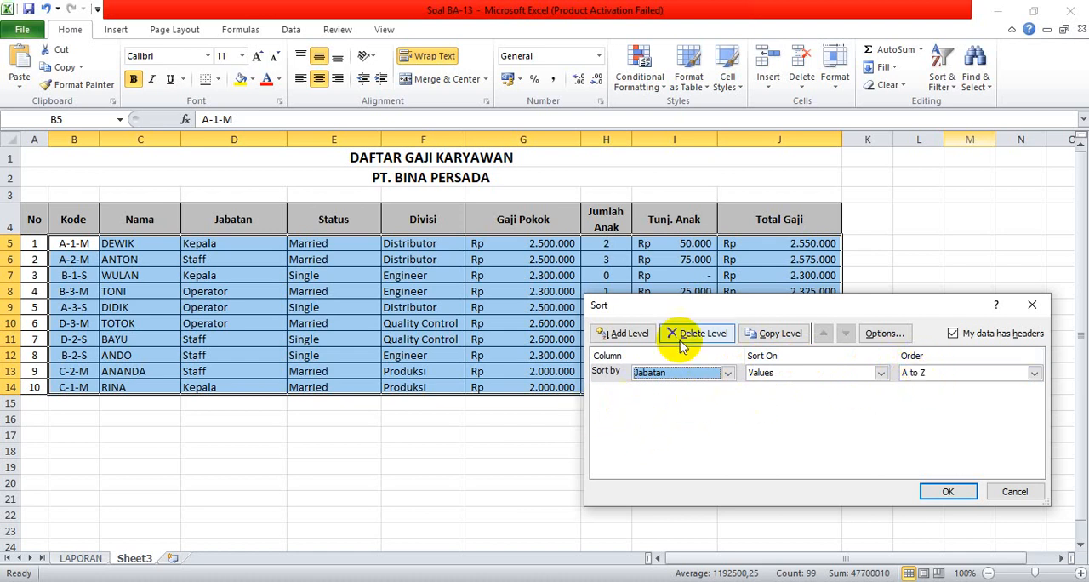
Add a second sort level on Total Gaji, ordered Largest to Smallest, and apply the sort.
left_click(629, 334)
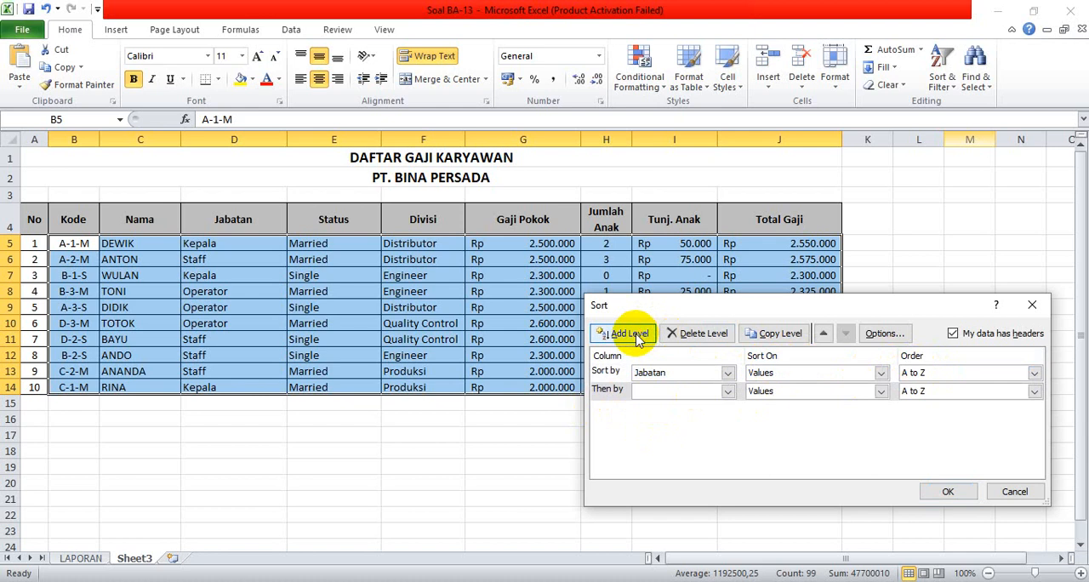
left_click(725, 392)
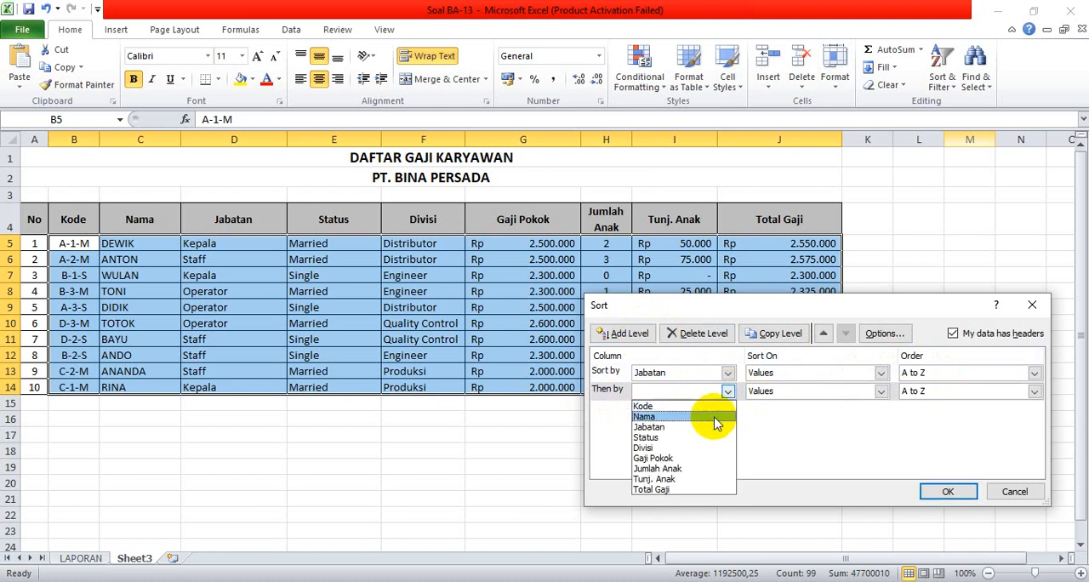
left_click(698, 490)
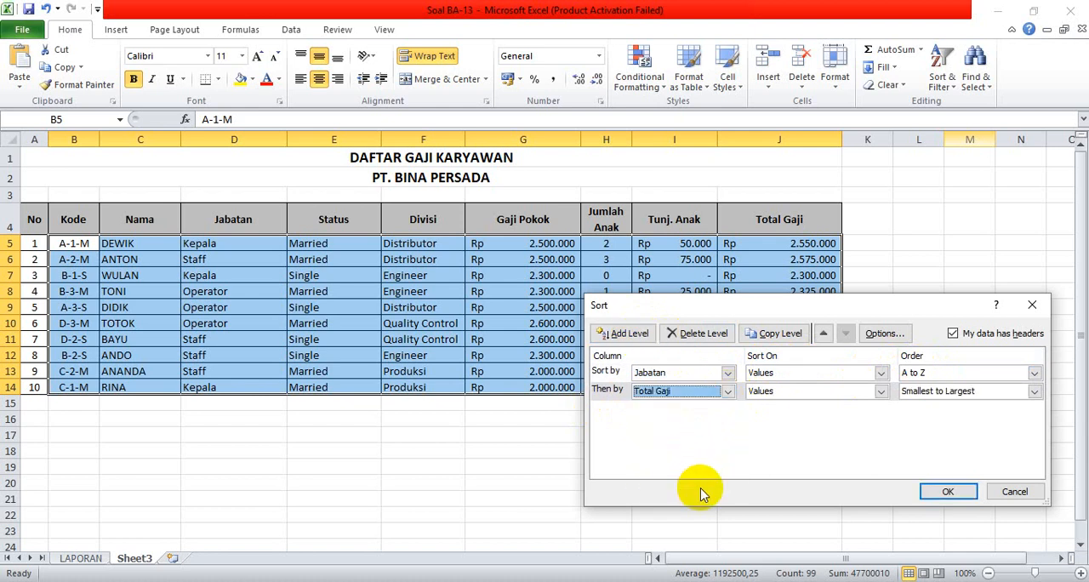
left_click(1033, 391)
left_click(961, 417)
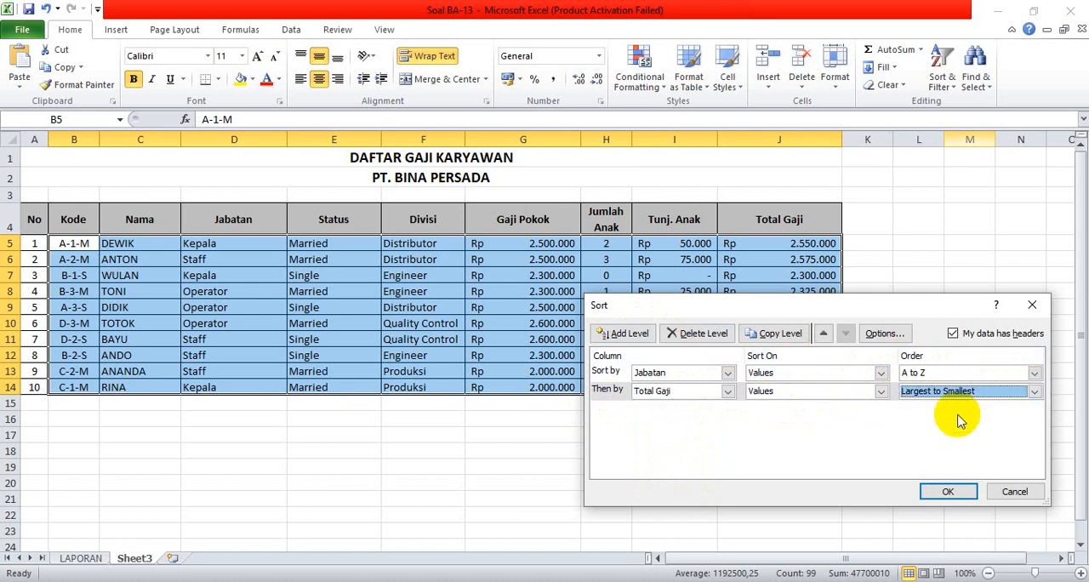
left_click(954, 491)
left_click(680, 448)
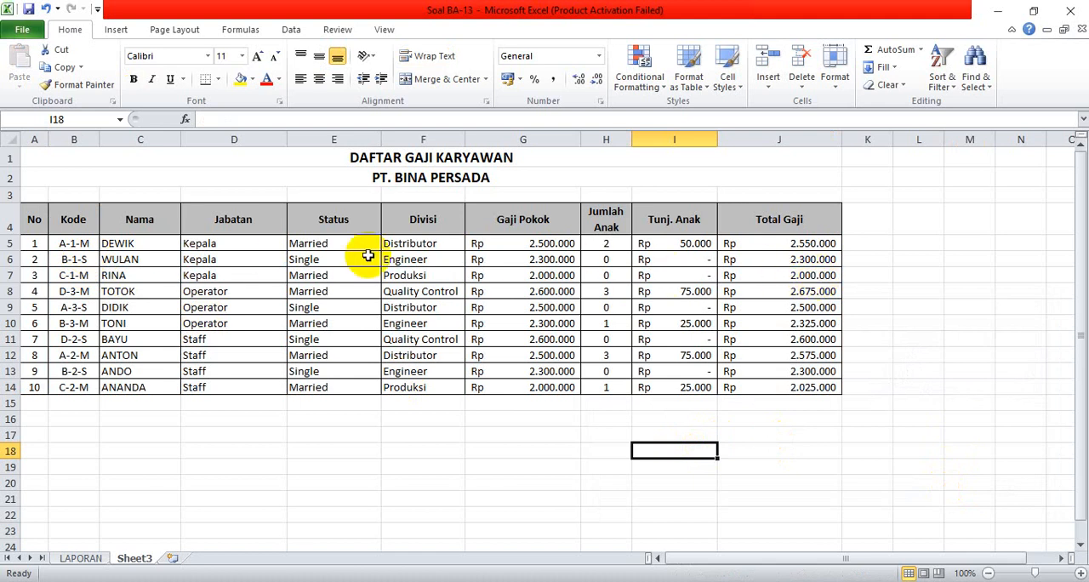
Check the sort order of the Kepala rows in the Jabatan and Total Gaji columns.
left_click_drag(207, 245, 221, 274)
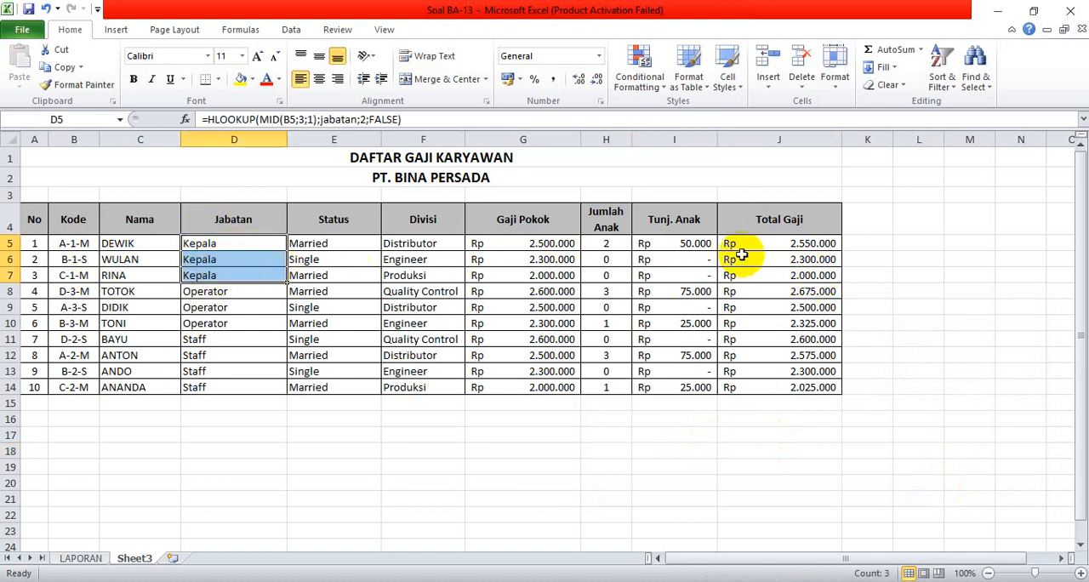
left_click_drag(768, 245, 770, 276)
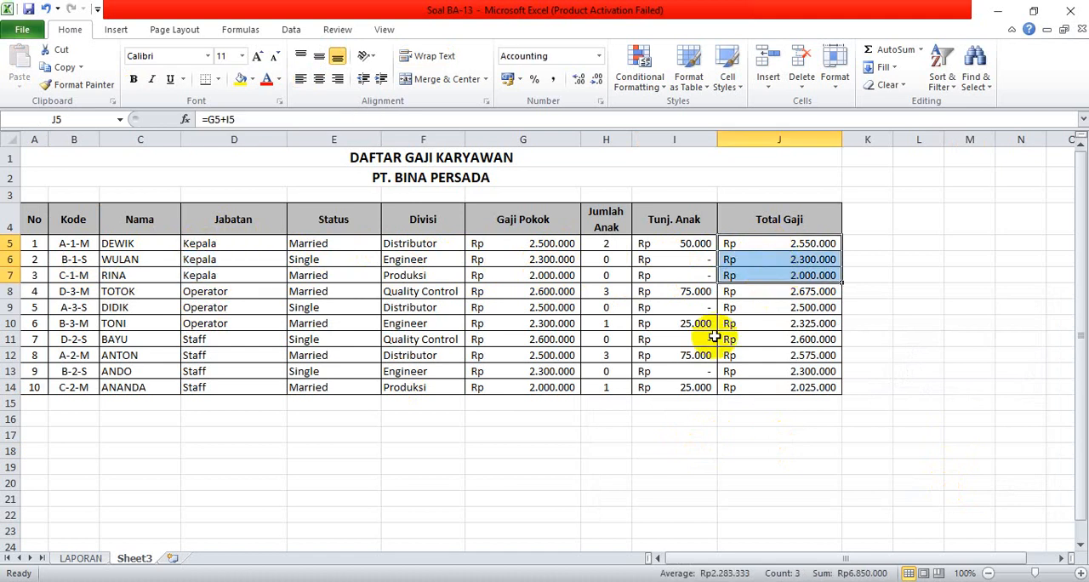
left_click(277, 484)
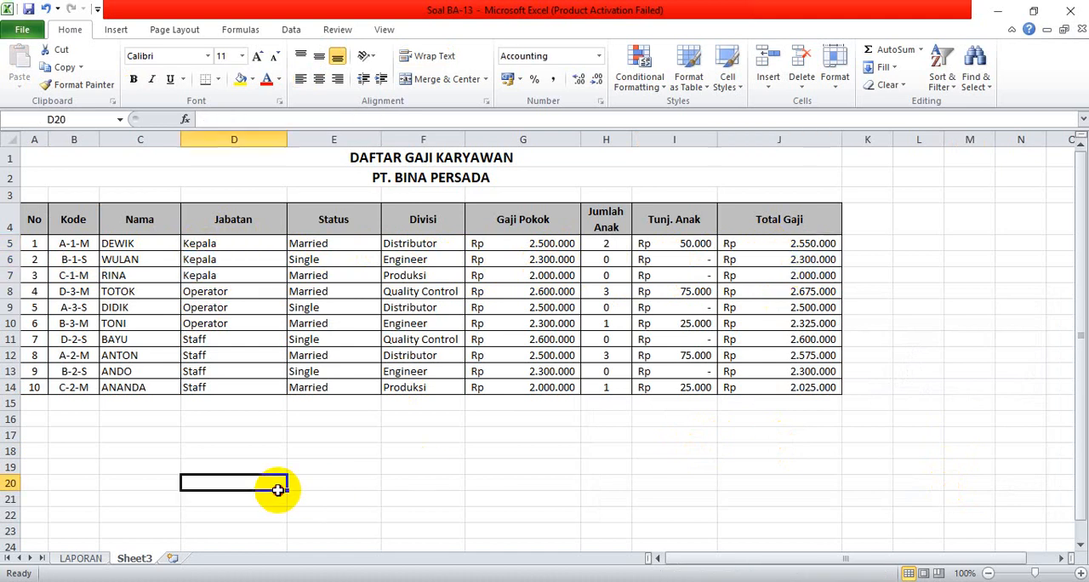
Rename Sheet3 to SORT.
double_click(136, 558)
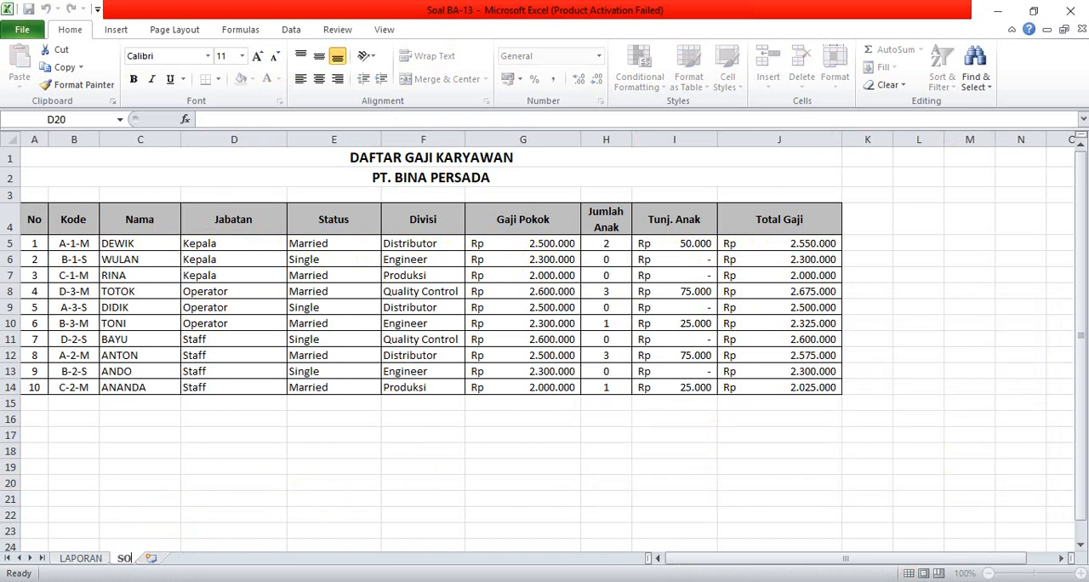
type("SORRT")
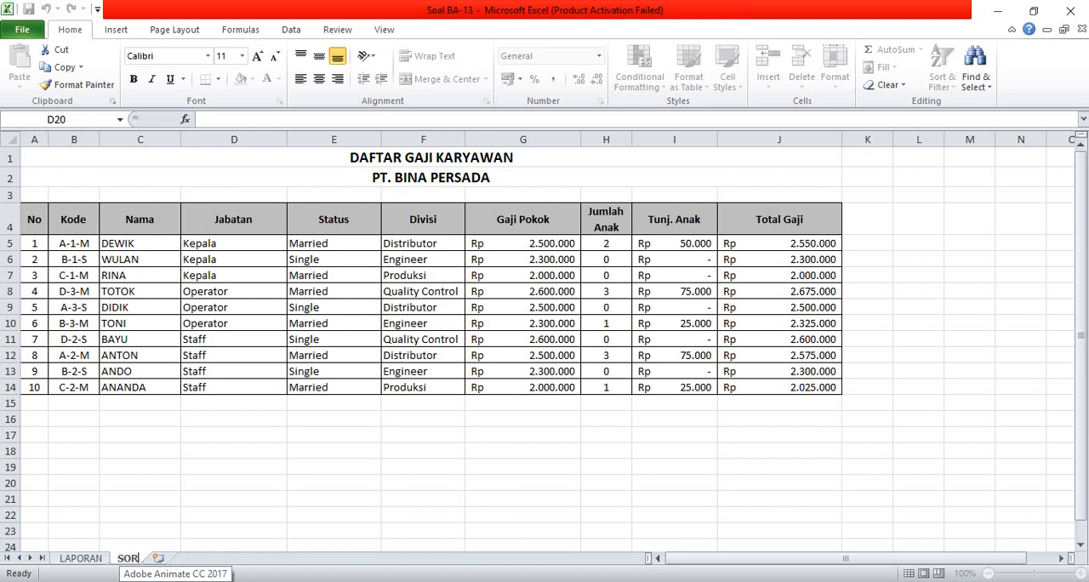
left_click(432, 502)
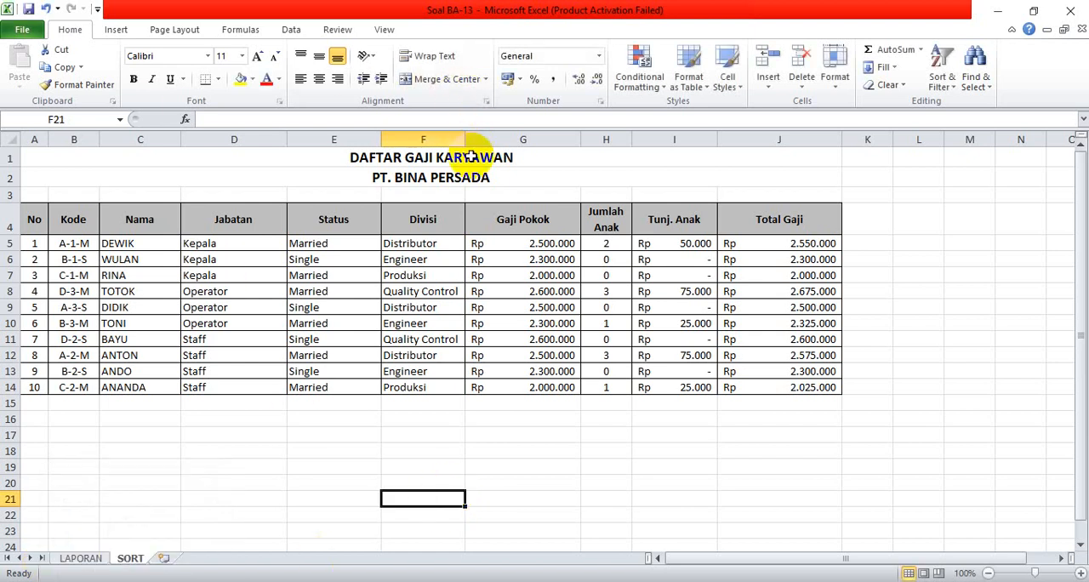
Copy A1:J14 from the SORT sheet to A1 of a new sheet, applying column widths with Paste Special before the full contents.
left_click_drag(472, 157, 538, 385)
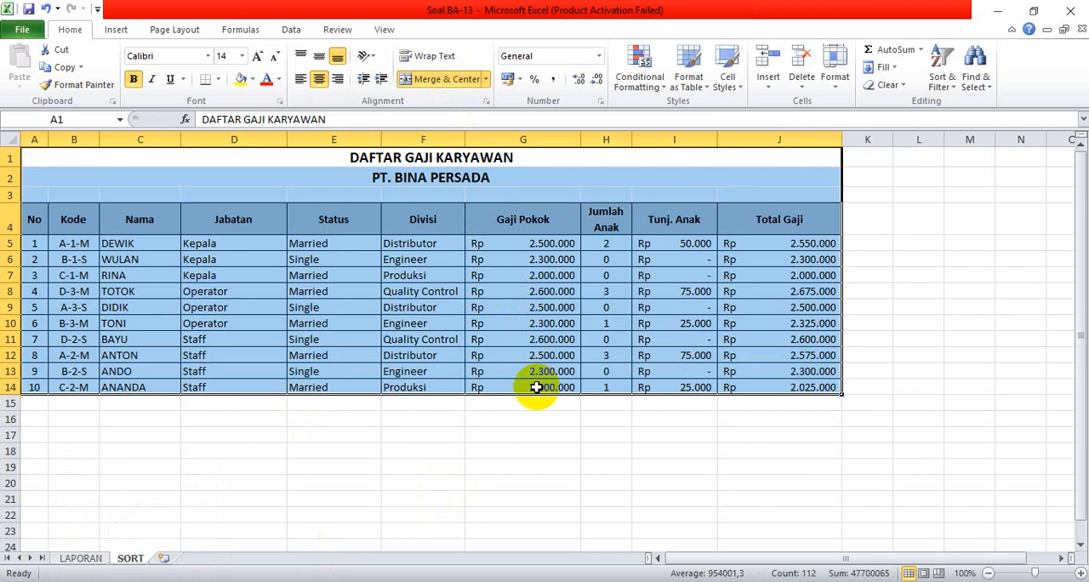
key("ctrl+c")
left_click(164, 558)
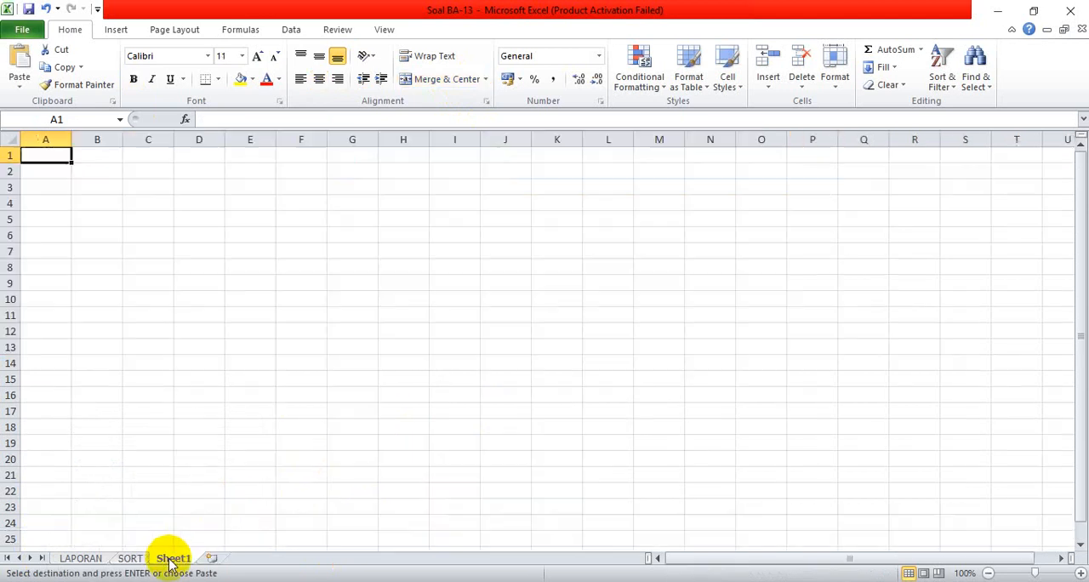
left_click(18, 81)
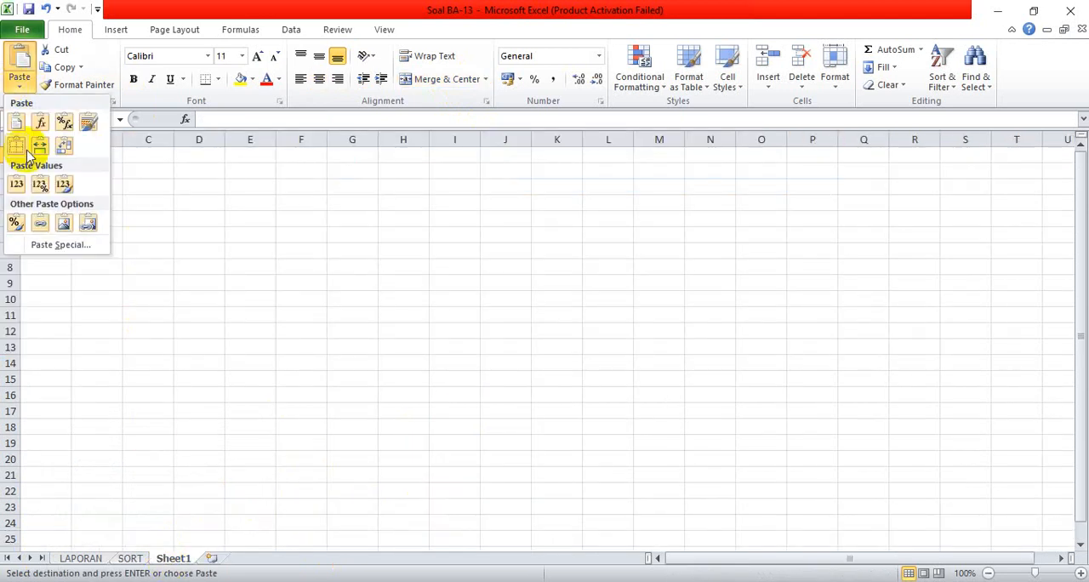
left_click(49, 246)
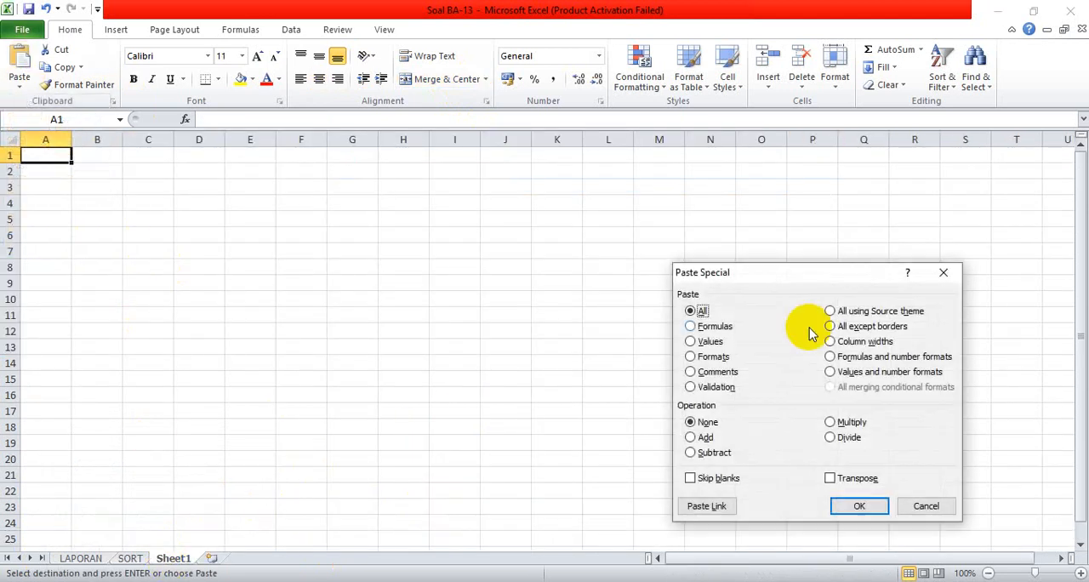
left_click(849, 508)
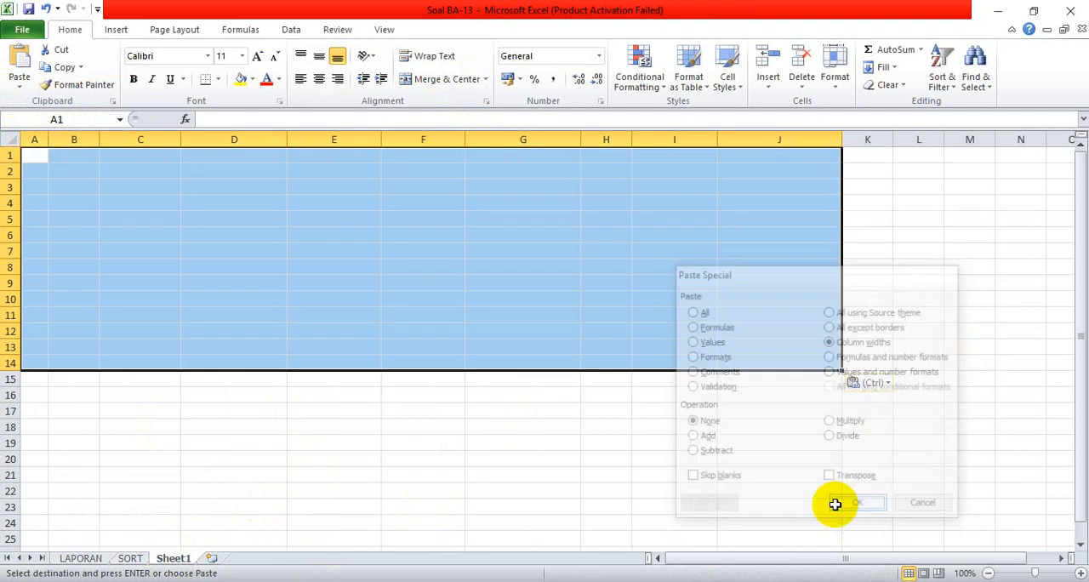
left_click(19, 61)
left_click(809, 446)
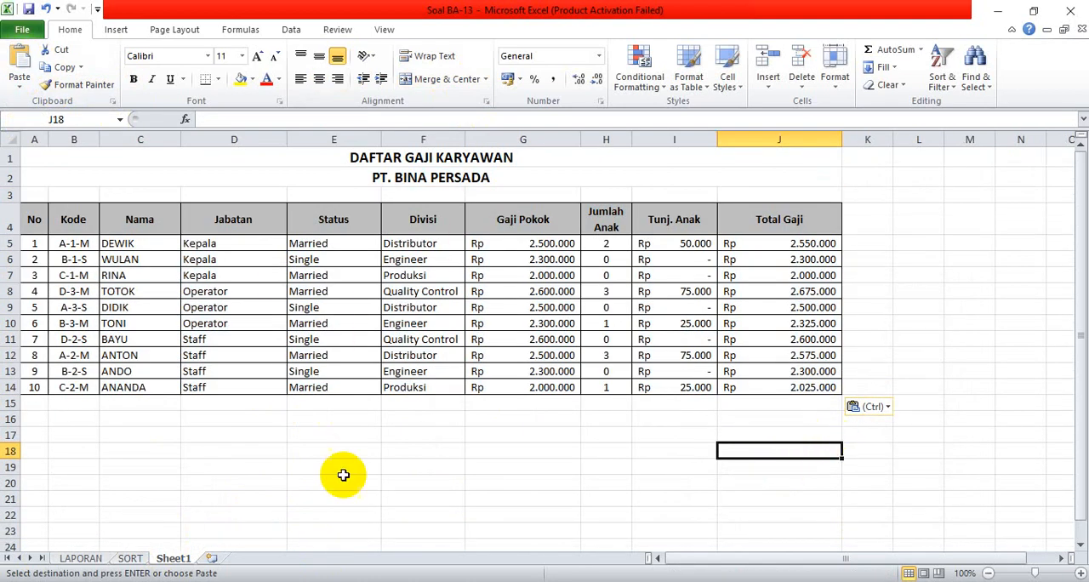
Check the Advanced Filter criteria in the Notepad notes, and copy the Jabatan header from D4 to E17 of Sheet1.
key("alt+Tab")
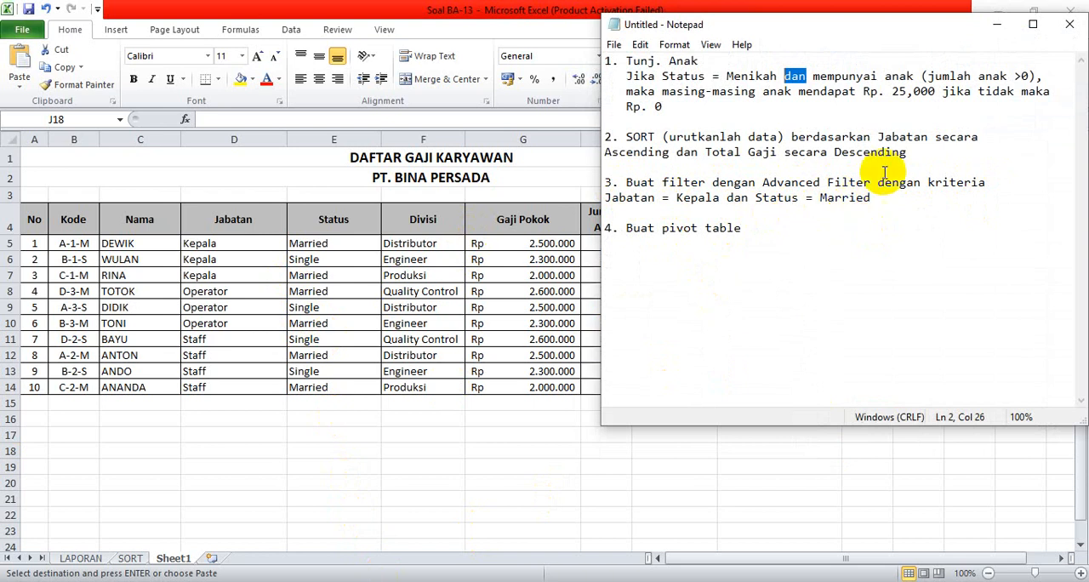
left_click(997, 28)
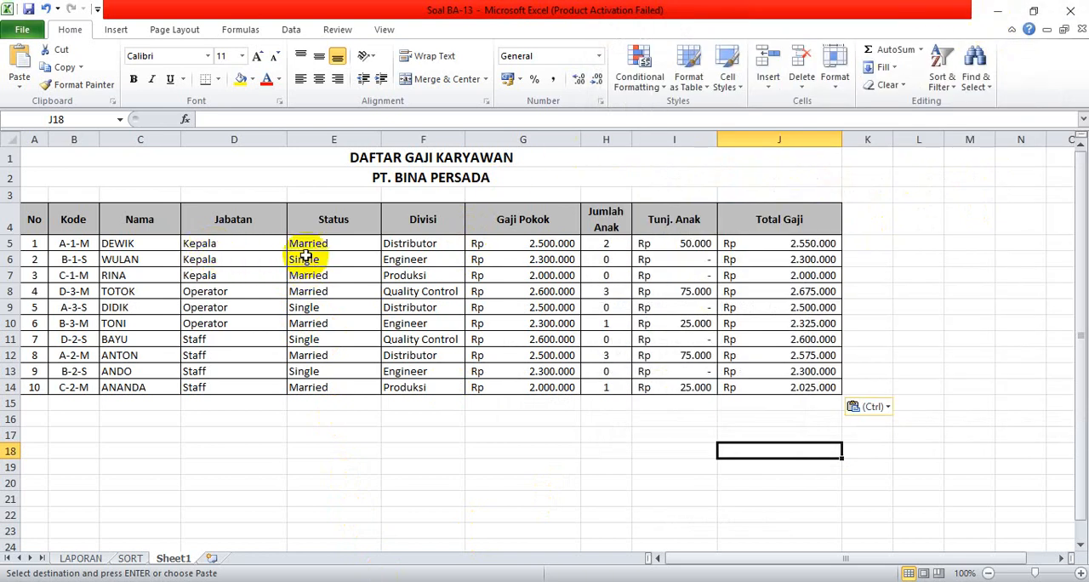
left_click(311, 436)
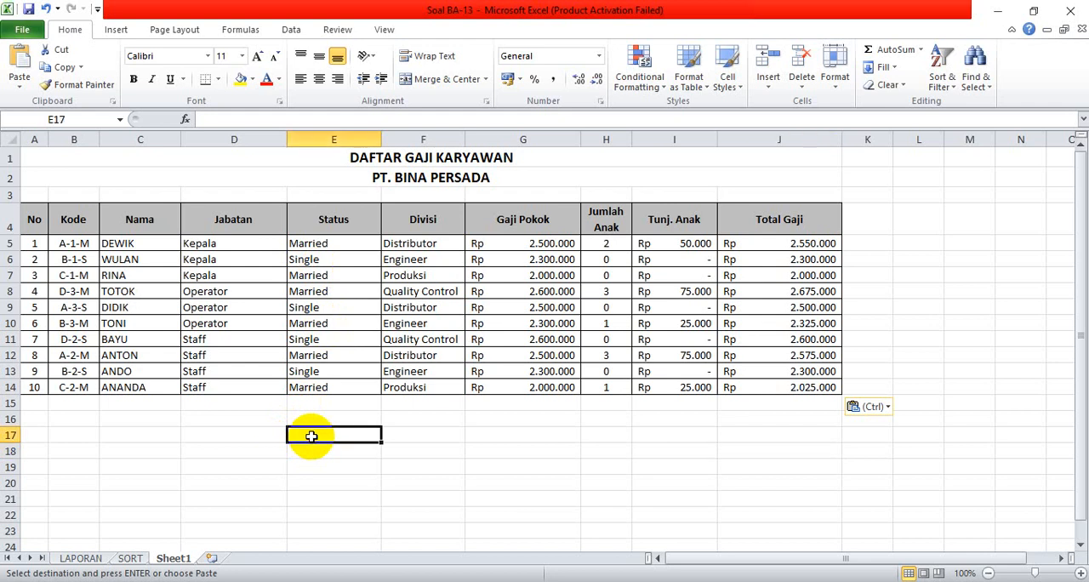
left_click(225, 219)
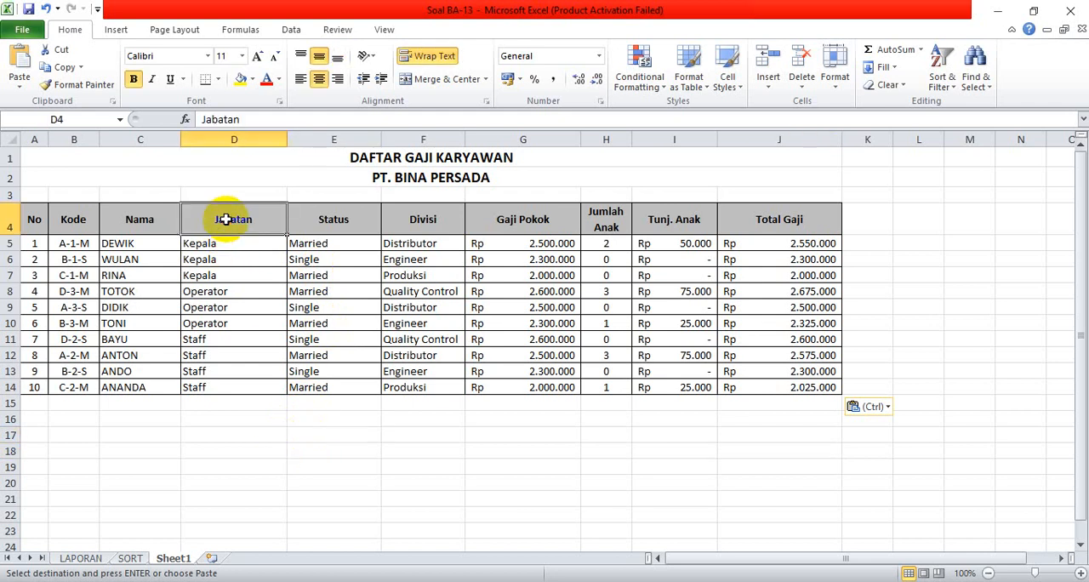
left_click(64, 70)
left_click(305, 434)
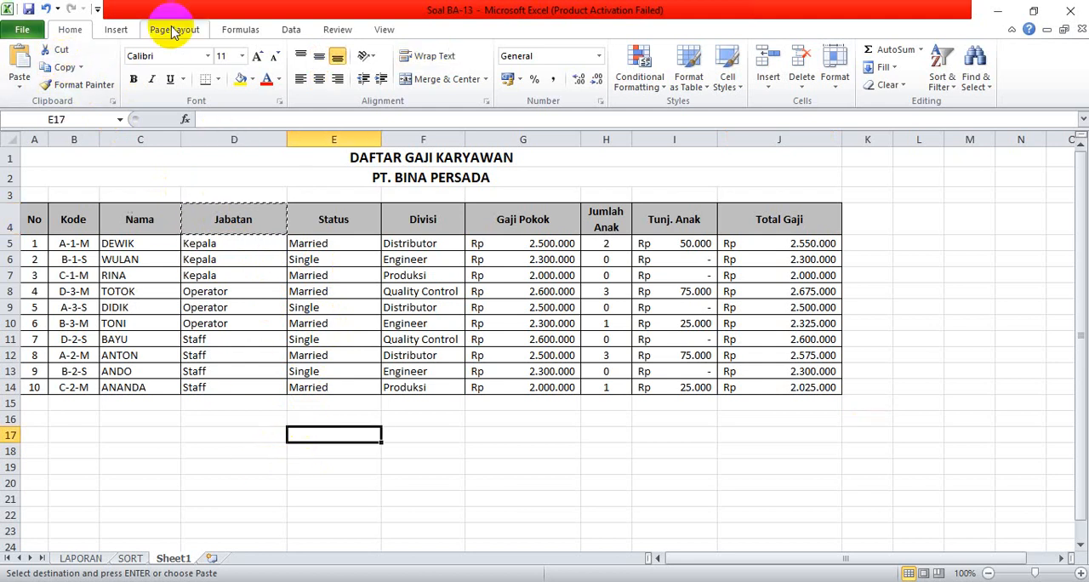
left_click(16, 60)
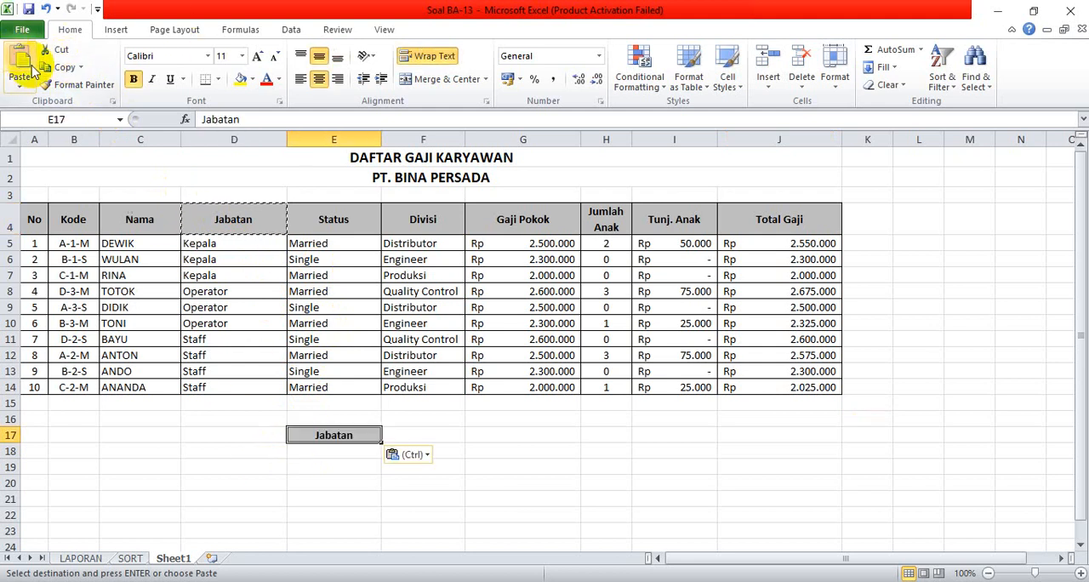
Copy Married from Tabel Status on the LAPORAN sheet into E18 of Sheet1, below the copied Jabatan header.
left_click(309, 244)
left_click(235, 224)
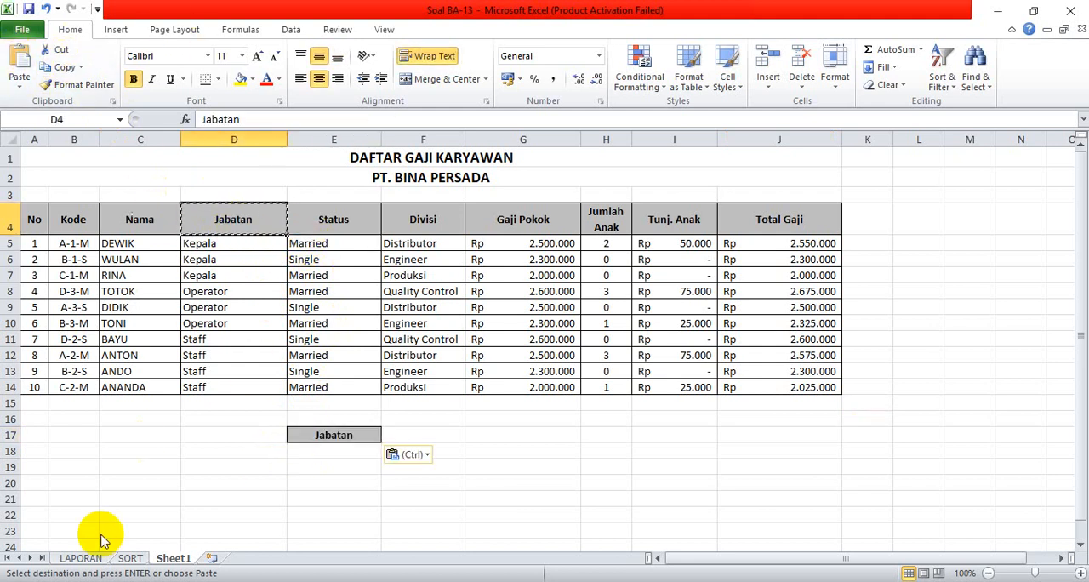
left_click(80, 558)
scroll(218, 499, "down", 8)
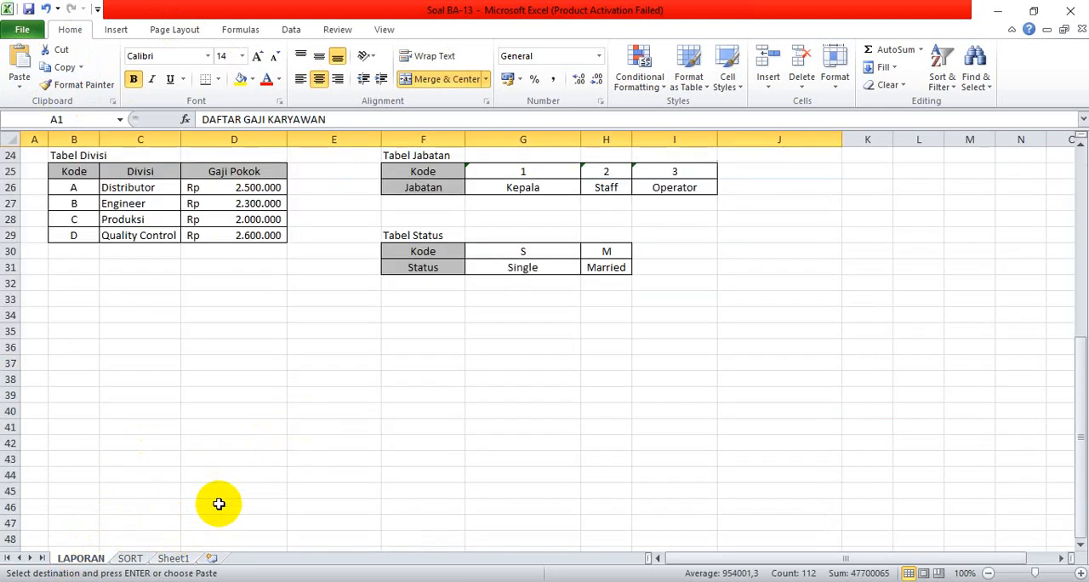
left_click(606, 267)
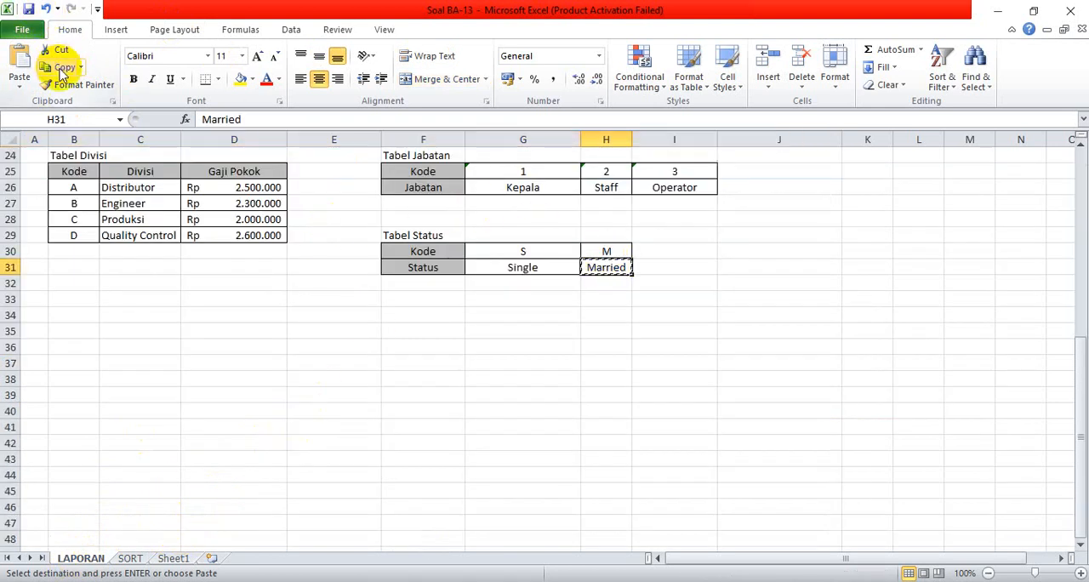
left_click(172, 558)
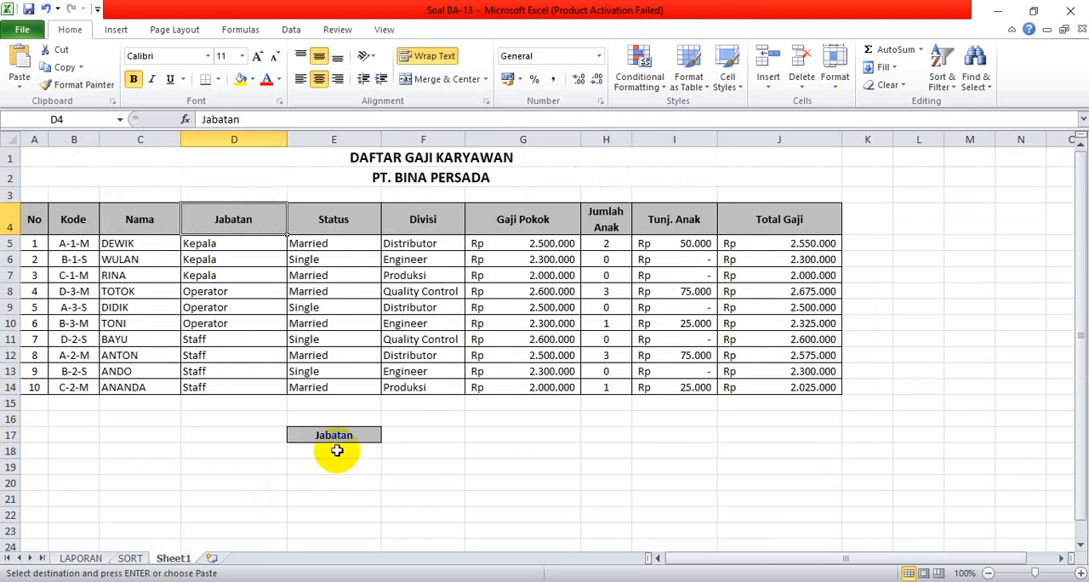
left_click(336, 450)
left_click(21, 59)
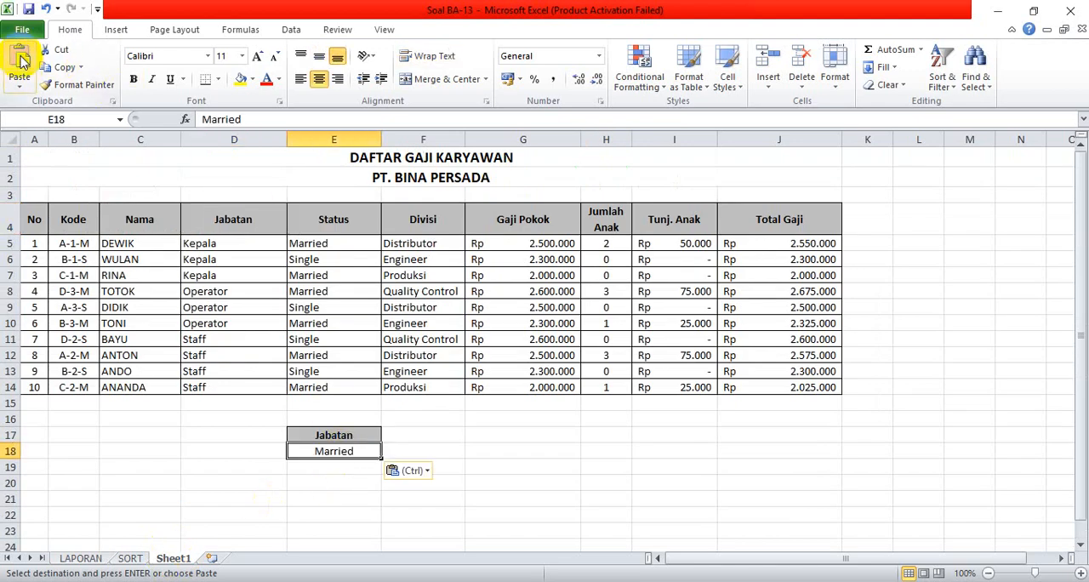
left_click(334, 446)
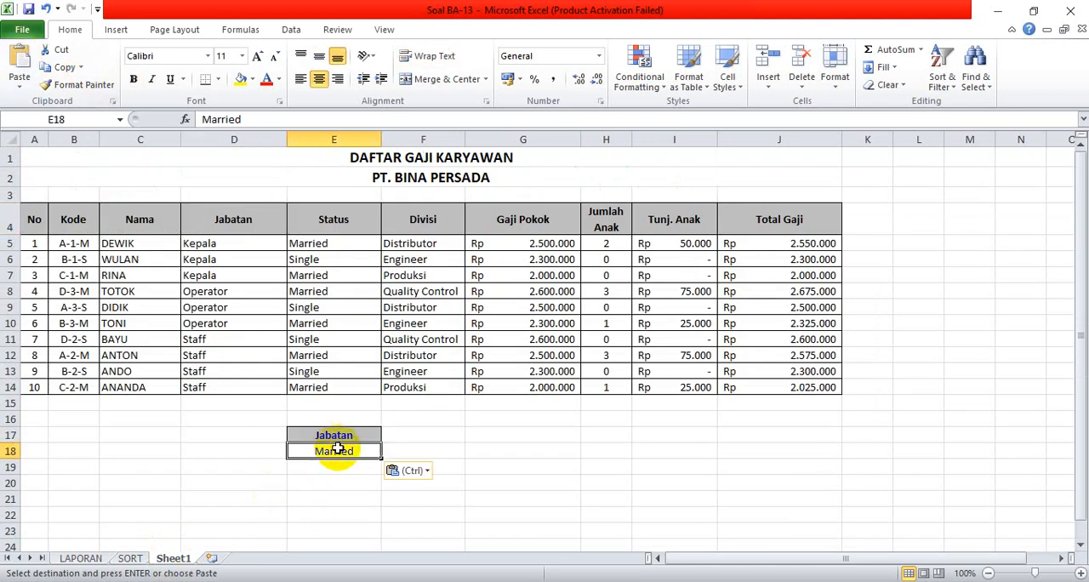
Copy the Status header from E4 into F17, beside the copied Jabatan header.
left_click(413, 434)
left_click(330, 225)
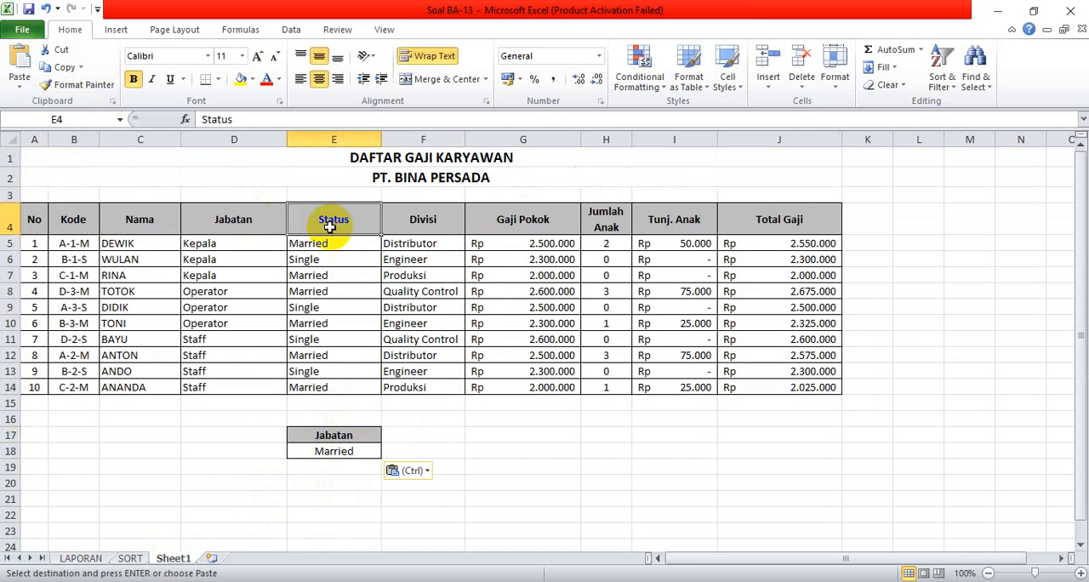
left_click(57, 67)
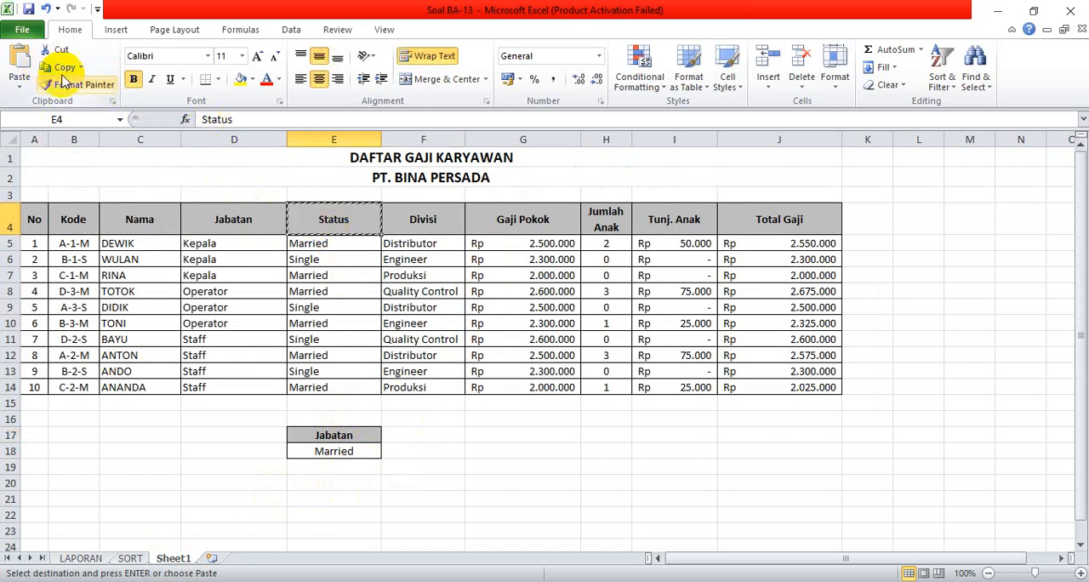
left_click(408, 437)
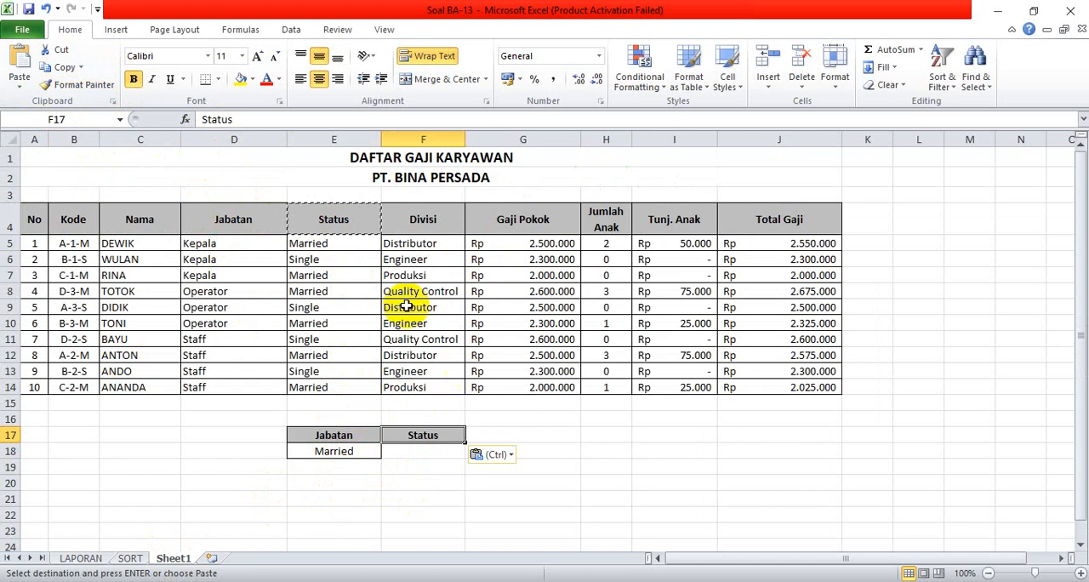
Move Married from E18 to F18 on Sheet1 so it sits under the Status criteria header.
left_click(80, 558)
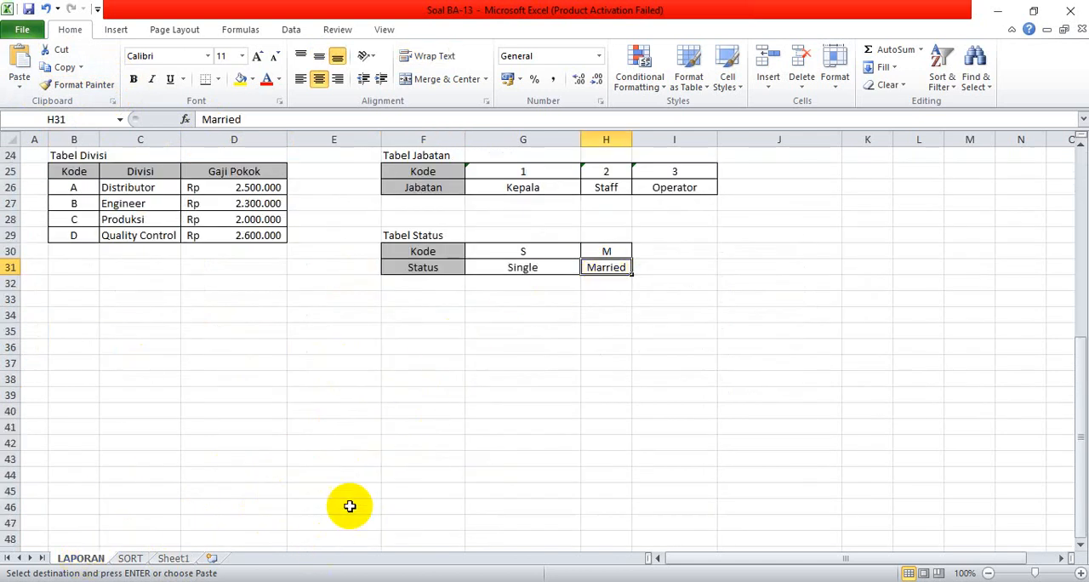
left_click(130, 558)
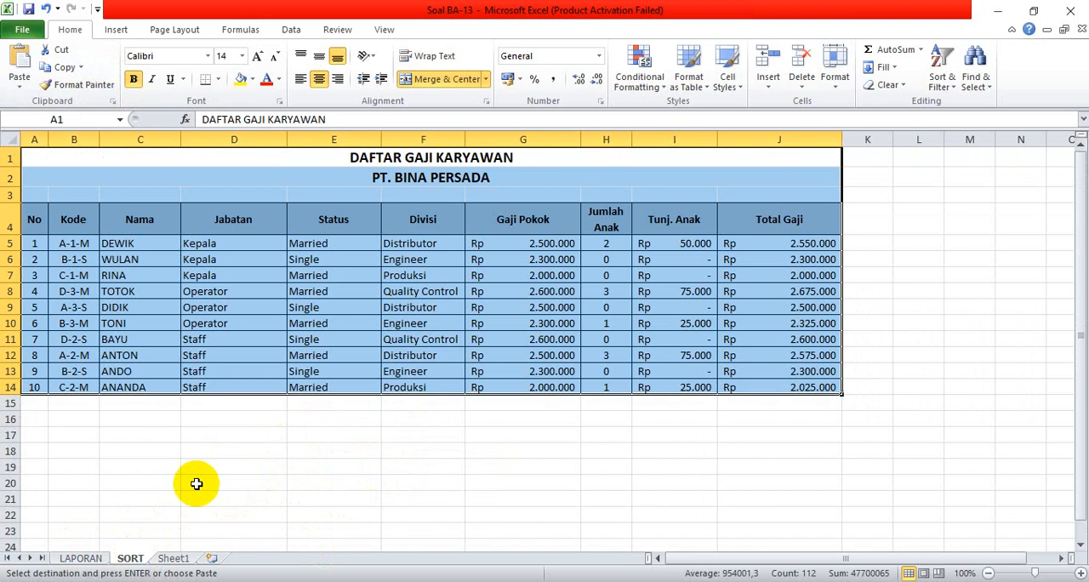
left_click(176, 560)
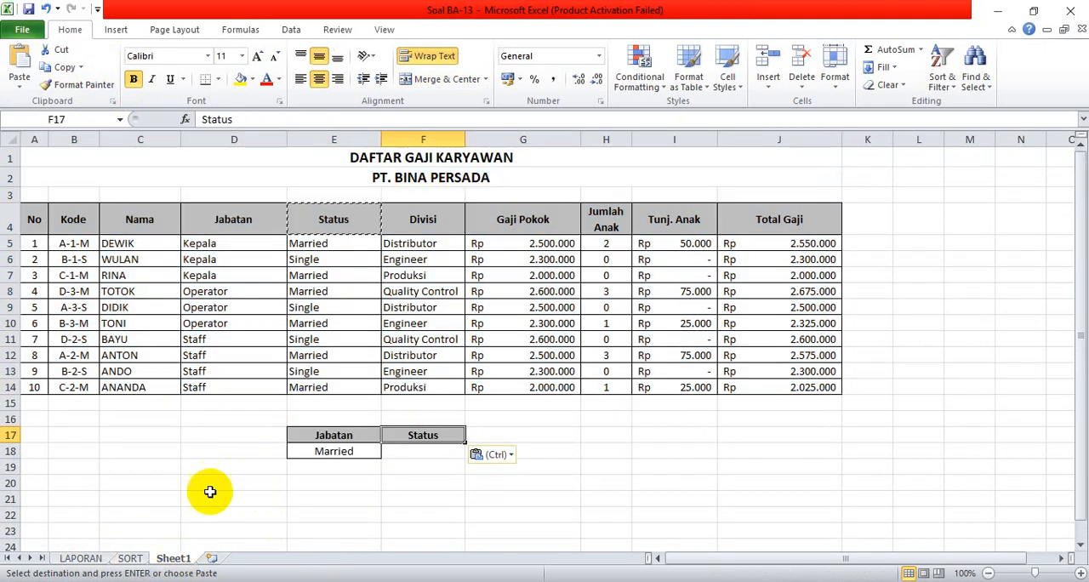
left_click(340, 456)
left_click_drag(344, 459, 406, 454)
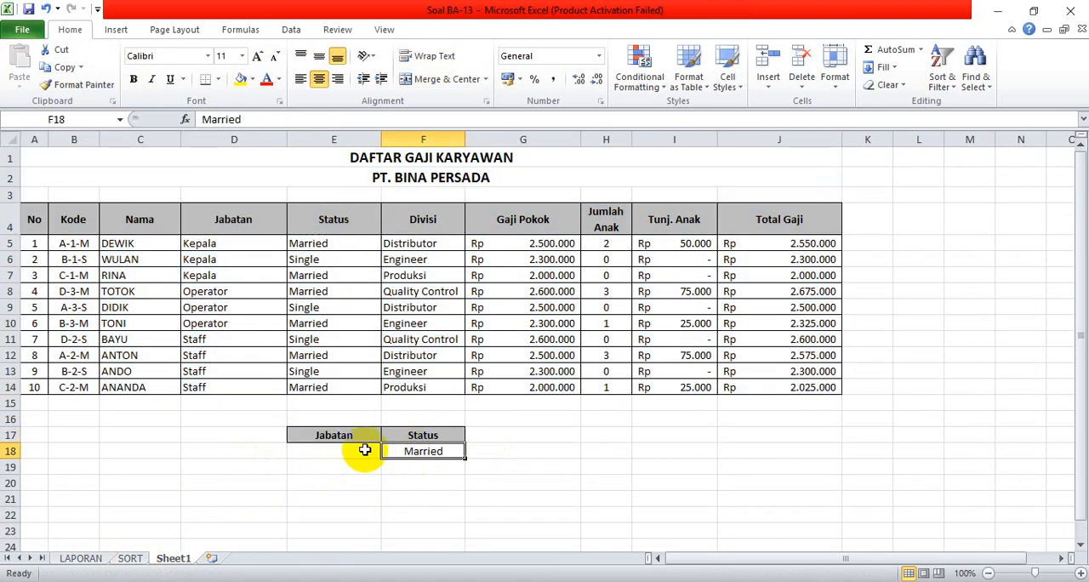
Copy Kepala from Tabel Jabatan on the LAPORAN sheet into E18 of Sheet1, below the Jabatan criteria header.
left_click(335, 452)
left_click(85, 558)
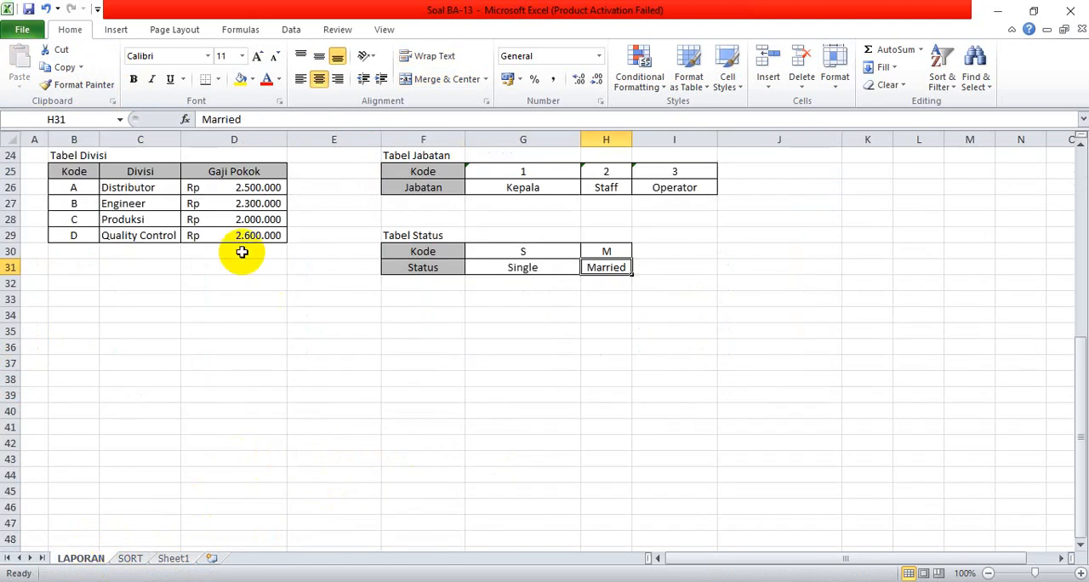
left_click(538, 186)
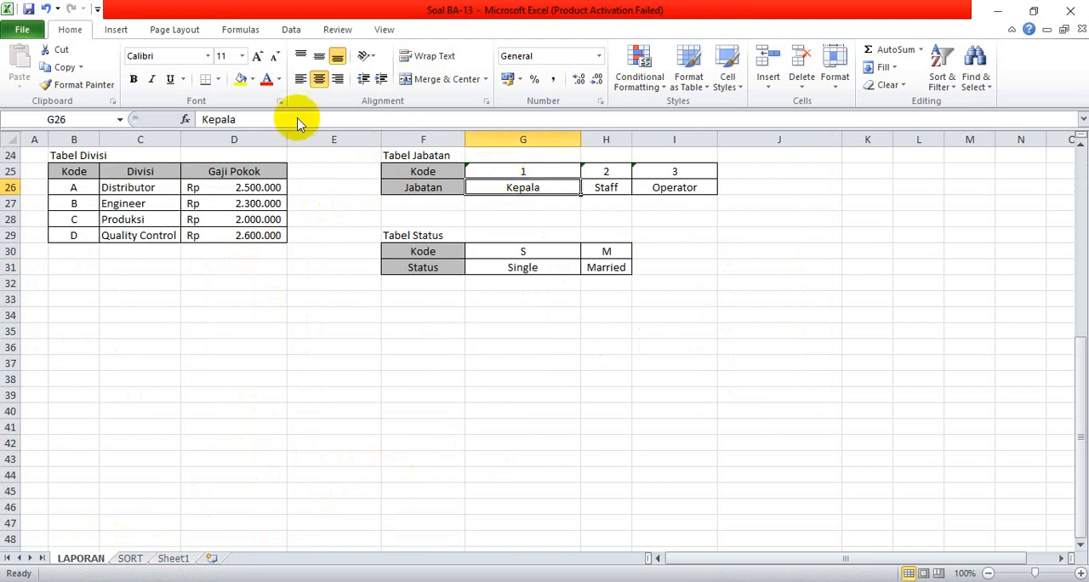
left_click(59, 66)
left_click(175, 559)
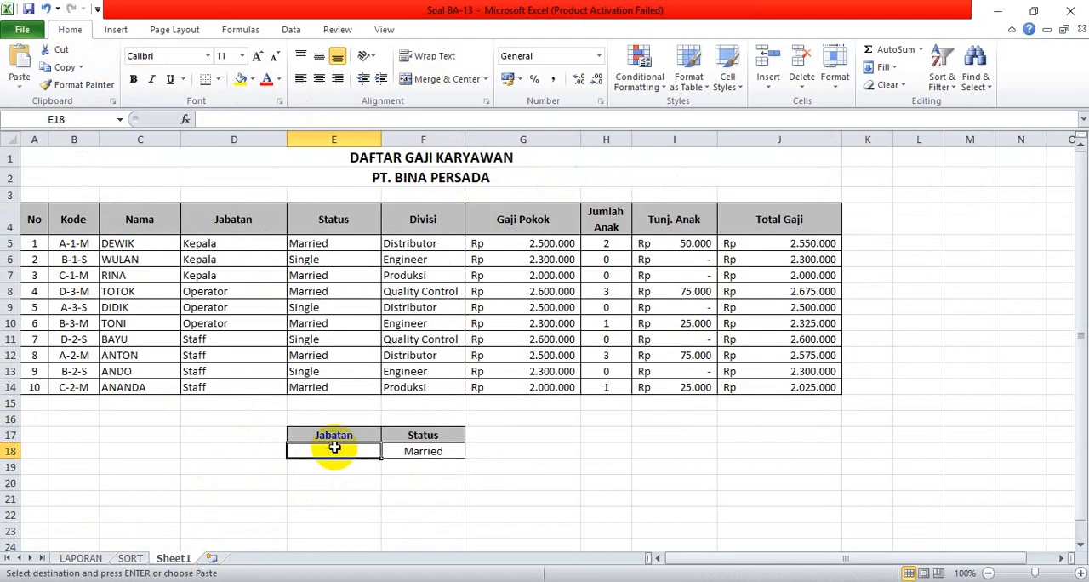
left_click(18, 66)
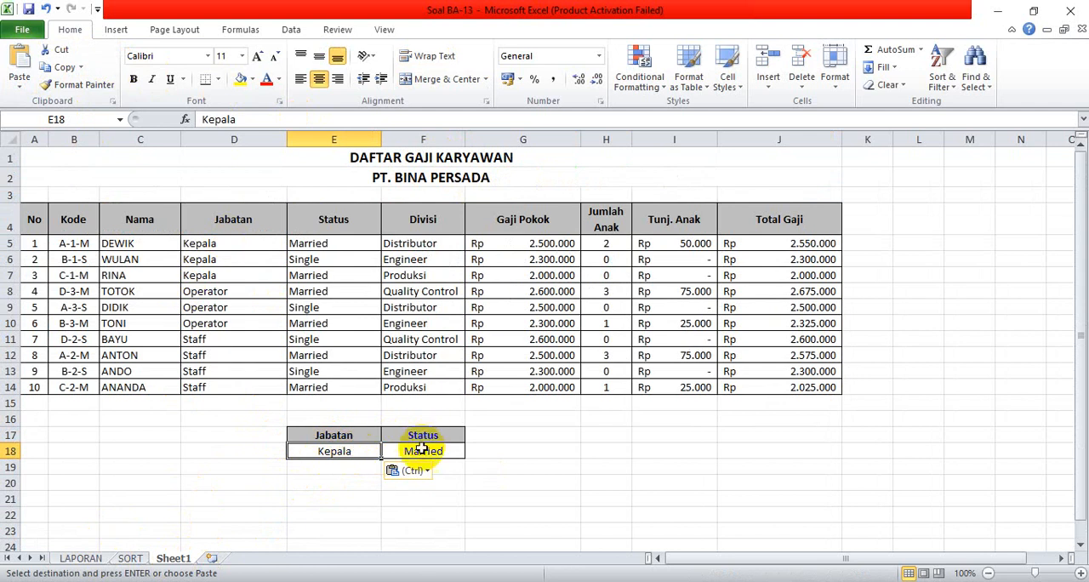
Run an Advanced Filter on A4:J14 with criteria range E17:F18, copying the matching records to A20:J22.
left_click(540, 466)
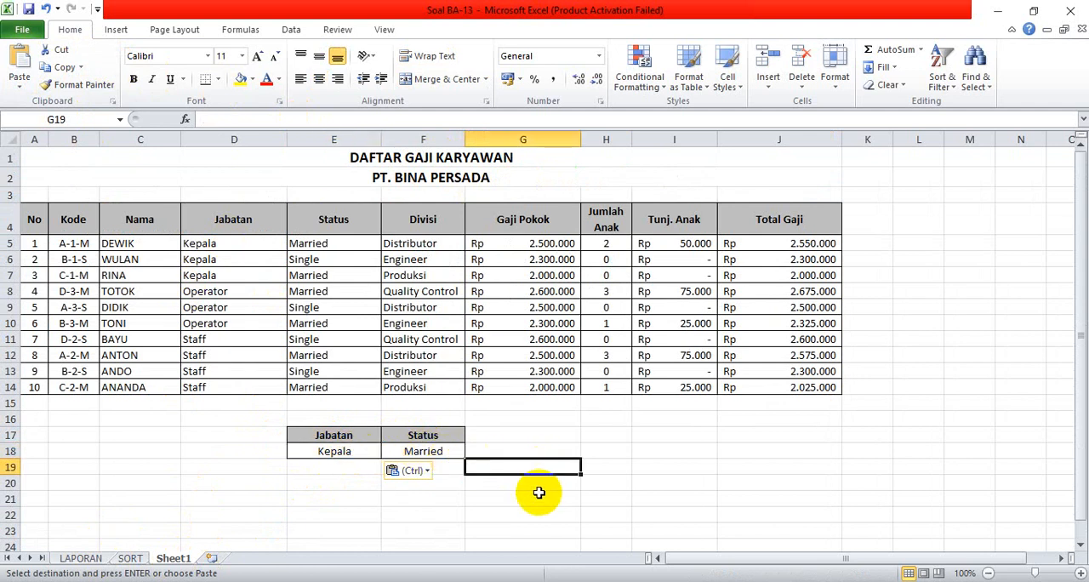
left_click(34, 482)
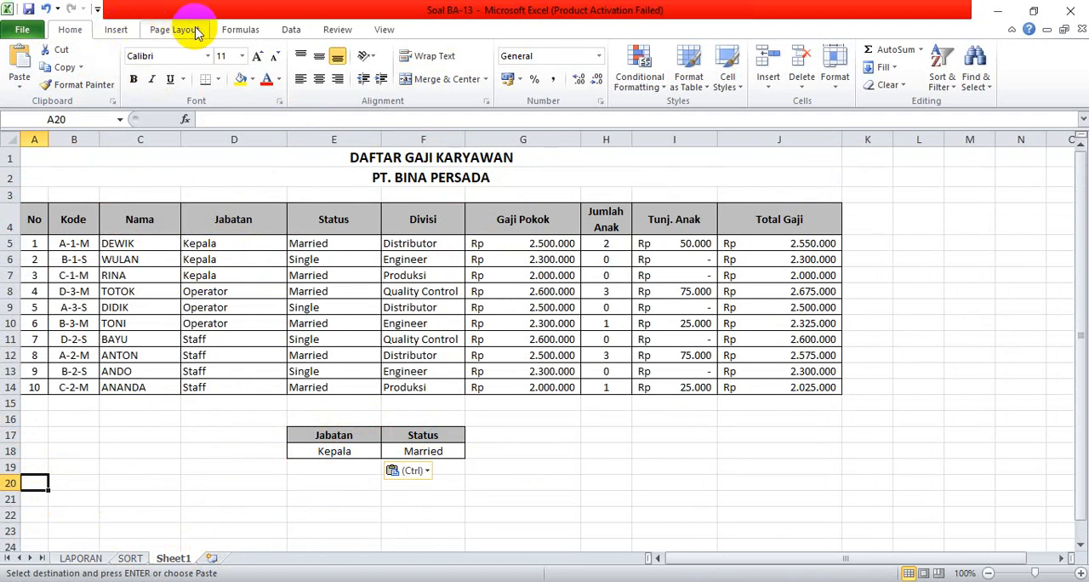
left_click(289, 32)
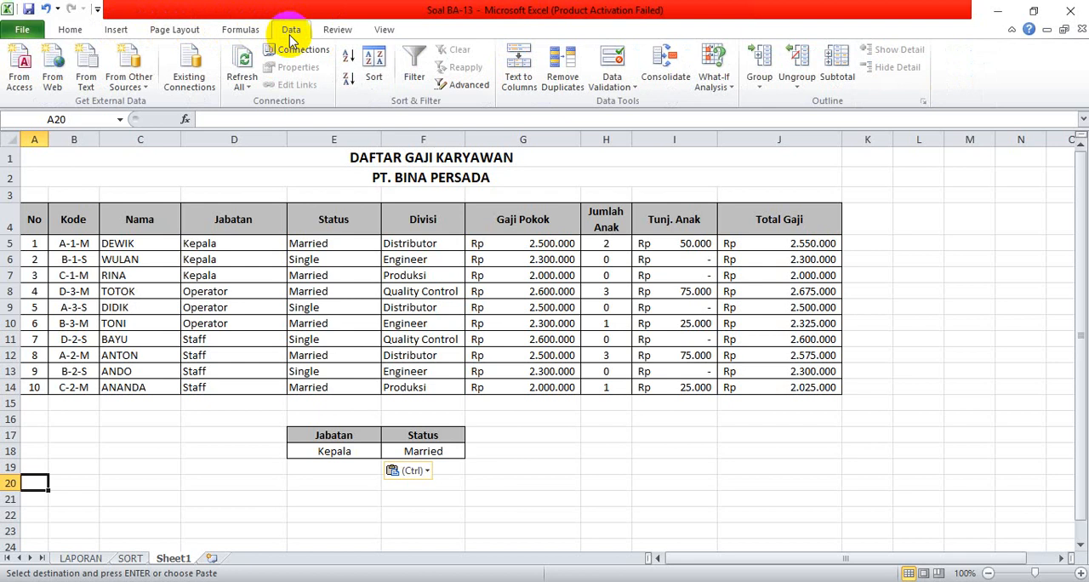
left_click(467, 89)
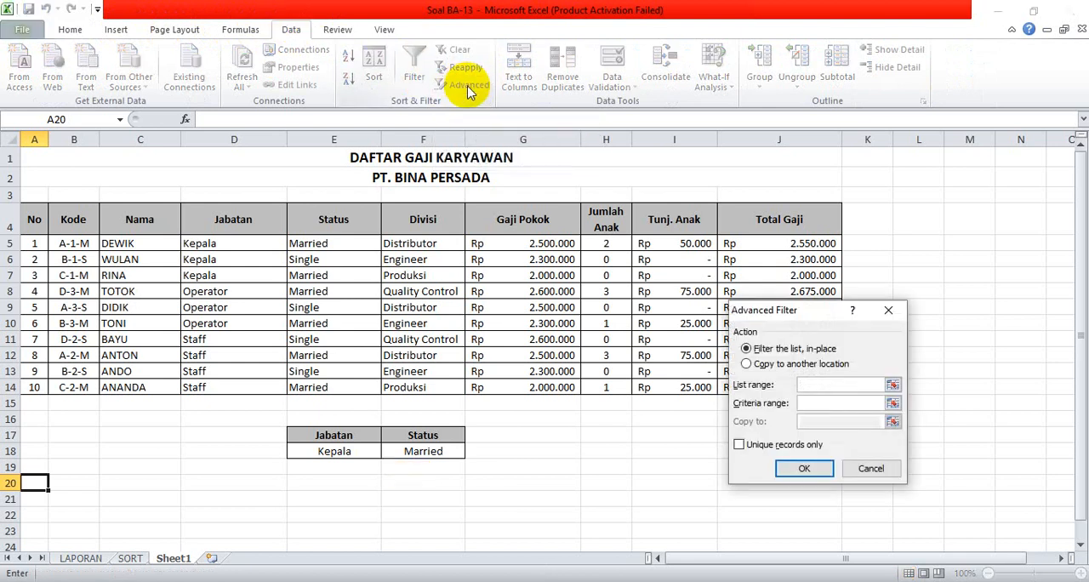
left_click_drag(808, 312, 746, 412)
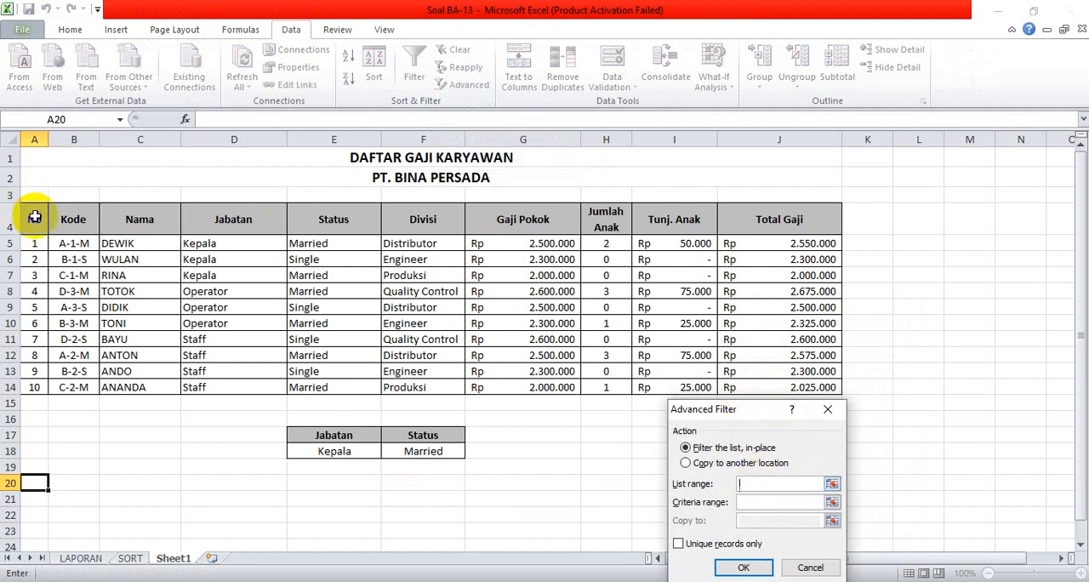
left_click_drag(34, 217, 792, 393)
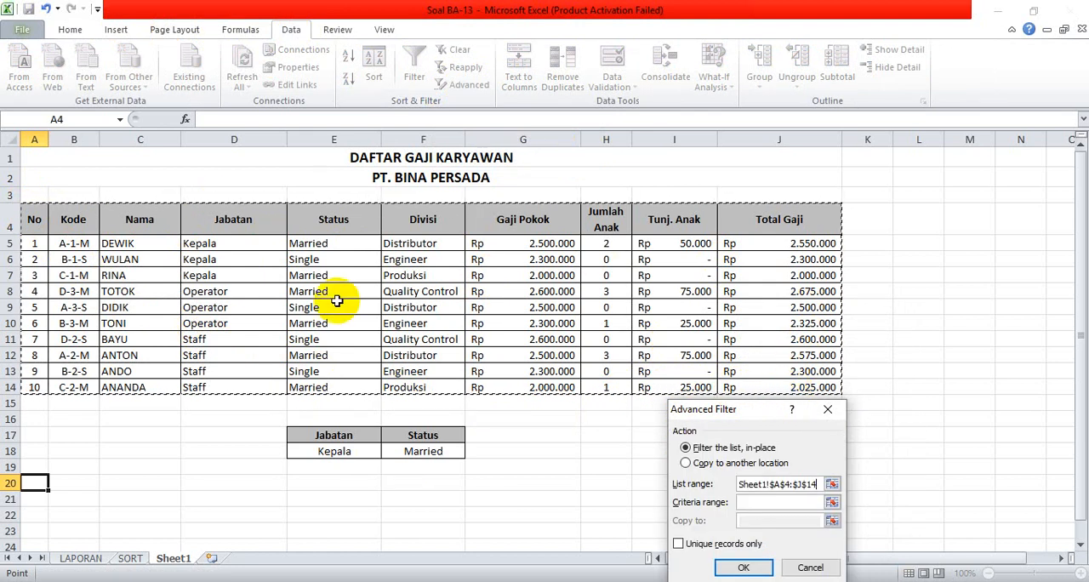
left_click(748, 503)
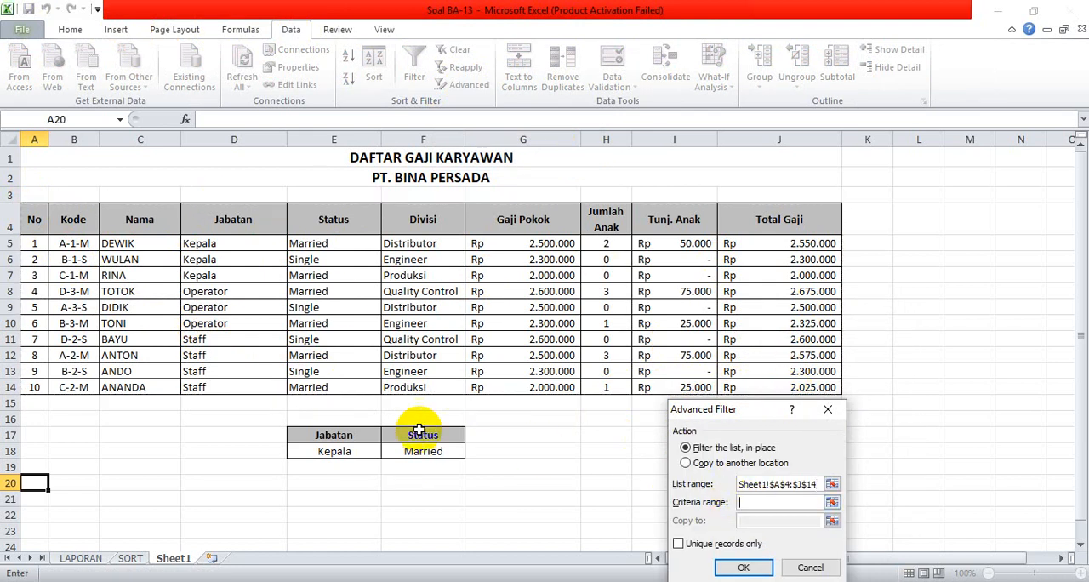
left_click_drag(357, 425, 413, 446)
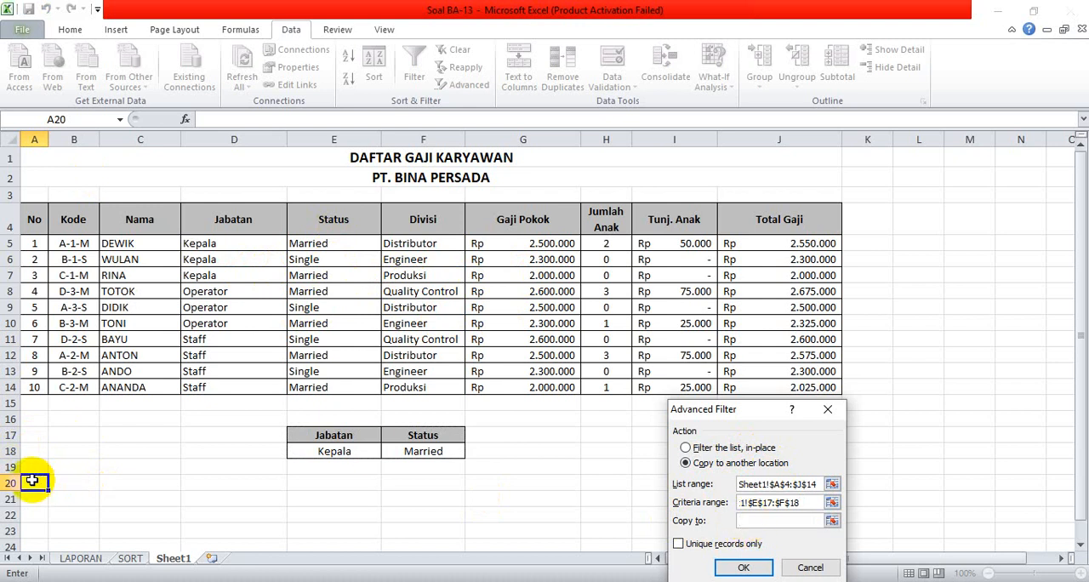
left_click_drag(38, 483, 769, 516)
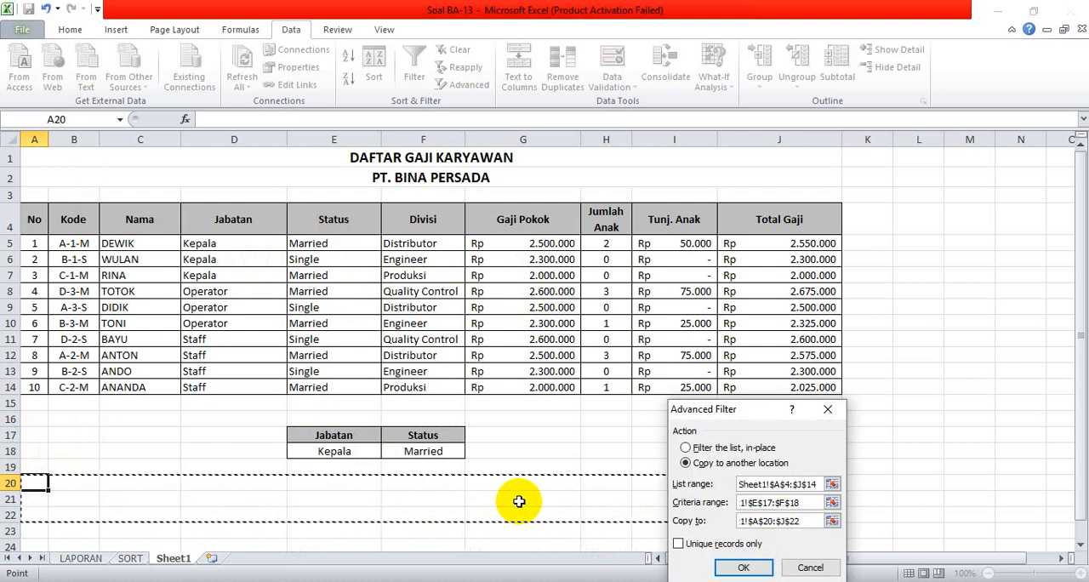
left_click(741, 568)
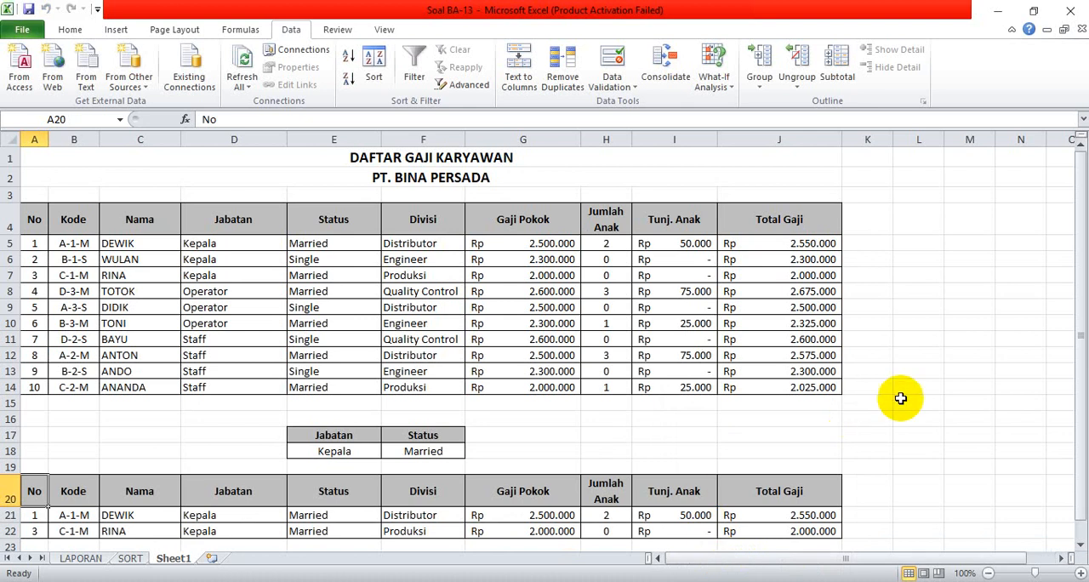
Rename Sheet1, which holds the filter results, to Advance.
left_click_drag(1082, 314, 1082, 320)
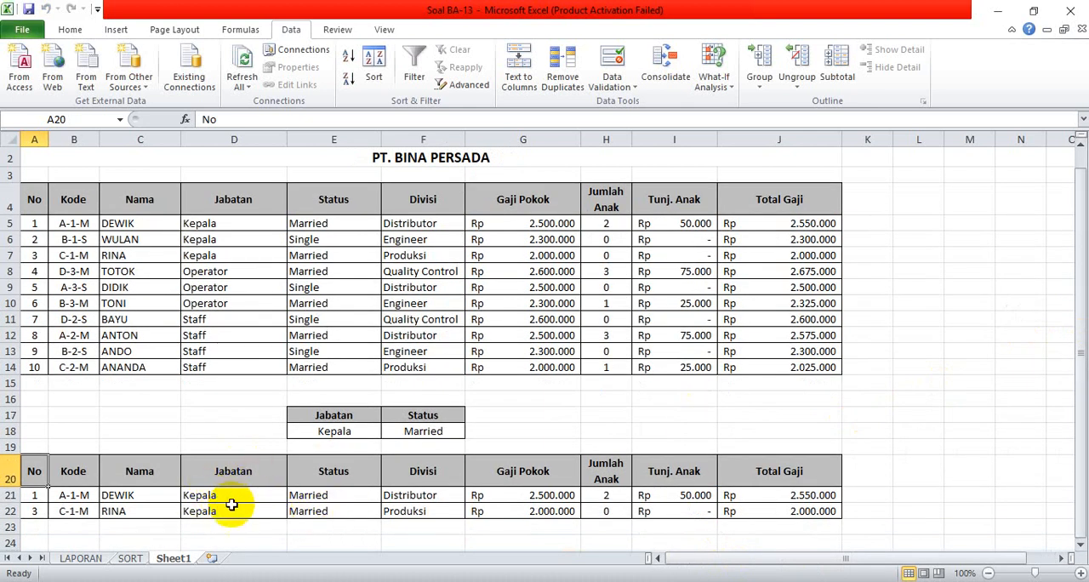
double_click(174, 559)
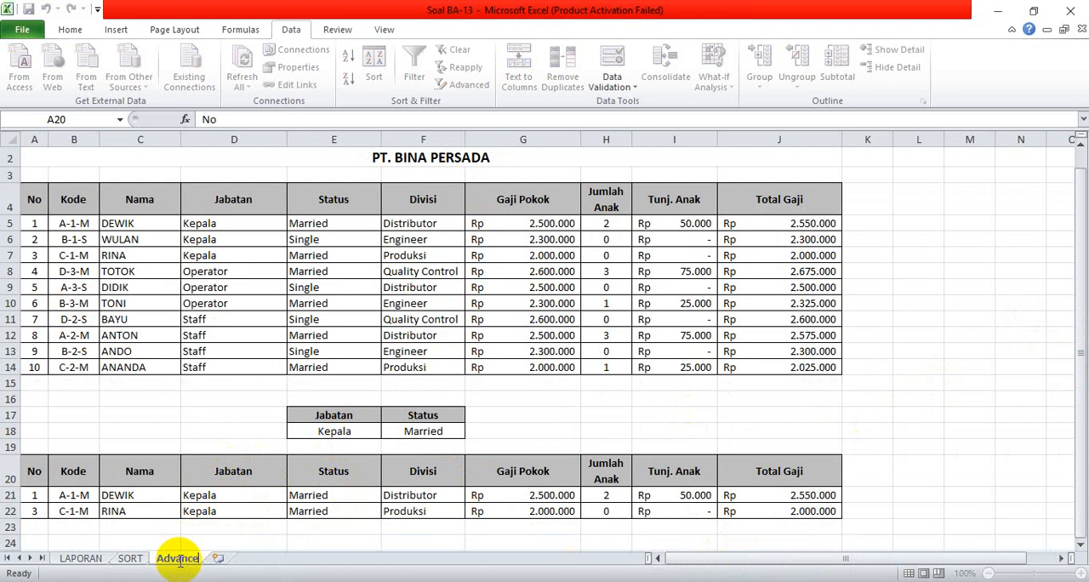
type("Advance")
left_click(544, 410)
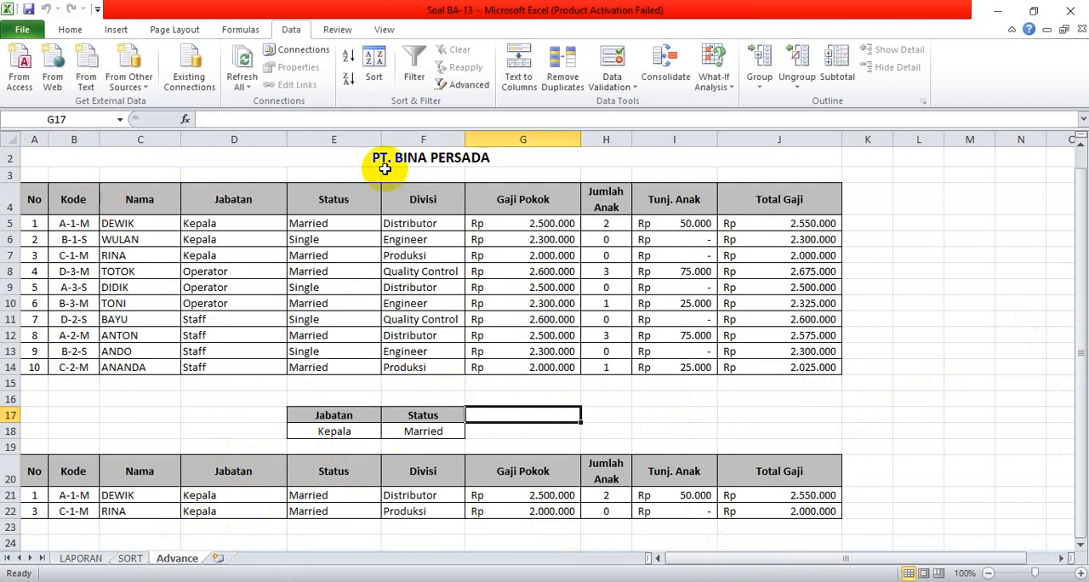
Copy A2:J14 from the Advance sheet to A1 of a new sheet, applying column widths with Paste Special before the full contents.
left_click_drag(479, 155, 550, 364)
key("ctrl+c")
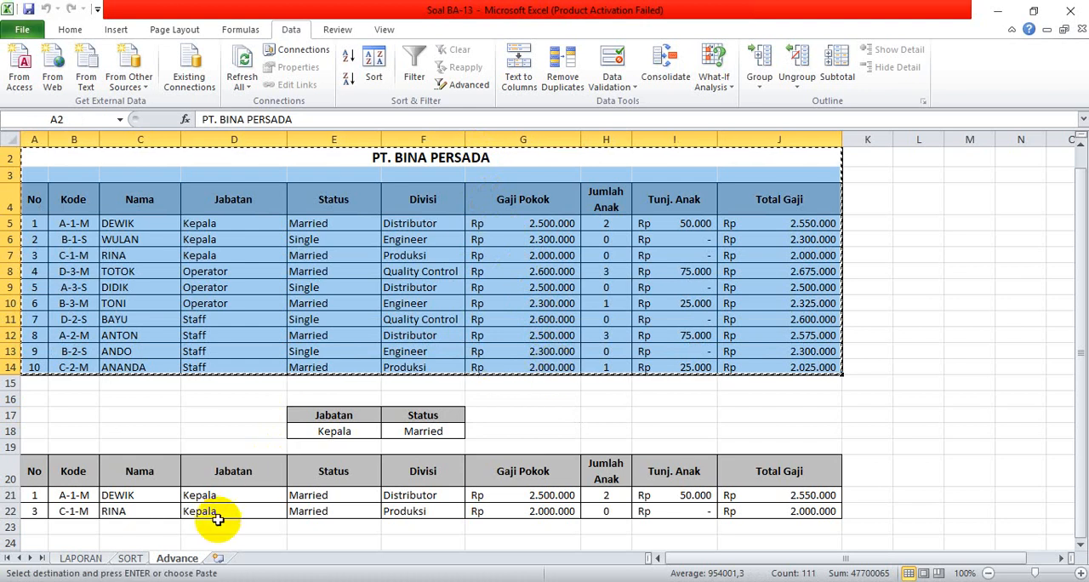
left_click(218, 558)
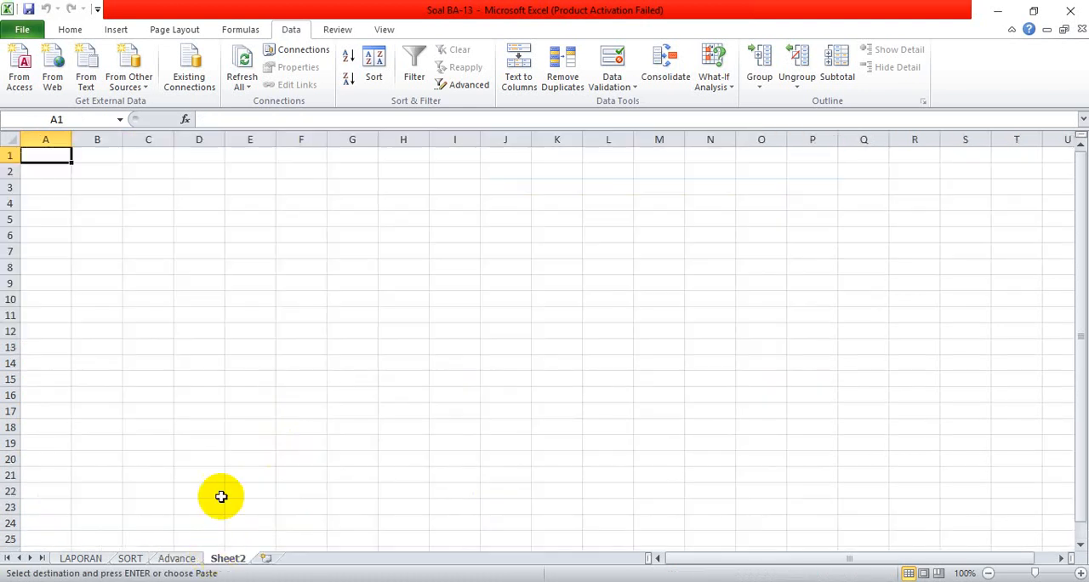
left_click(70, 29)
left_click(17, 88)
left_click(60, 244)
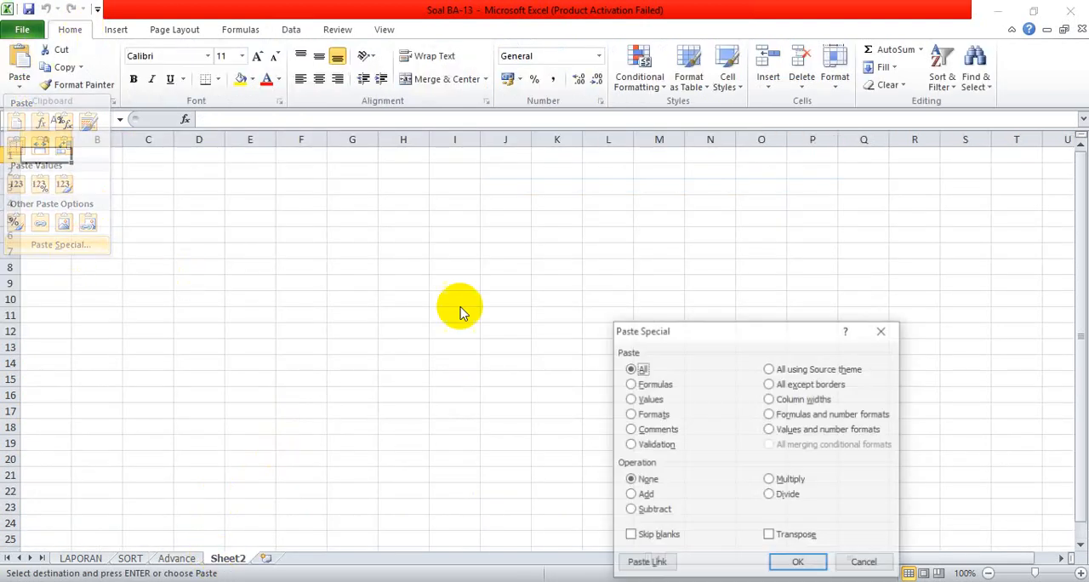
left_click(806, 400)
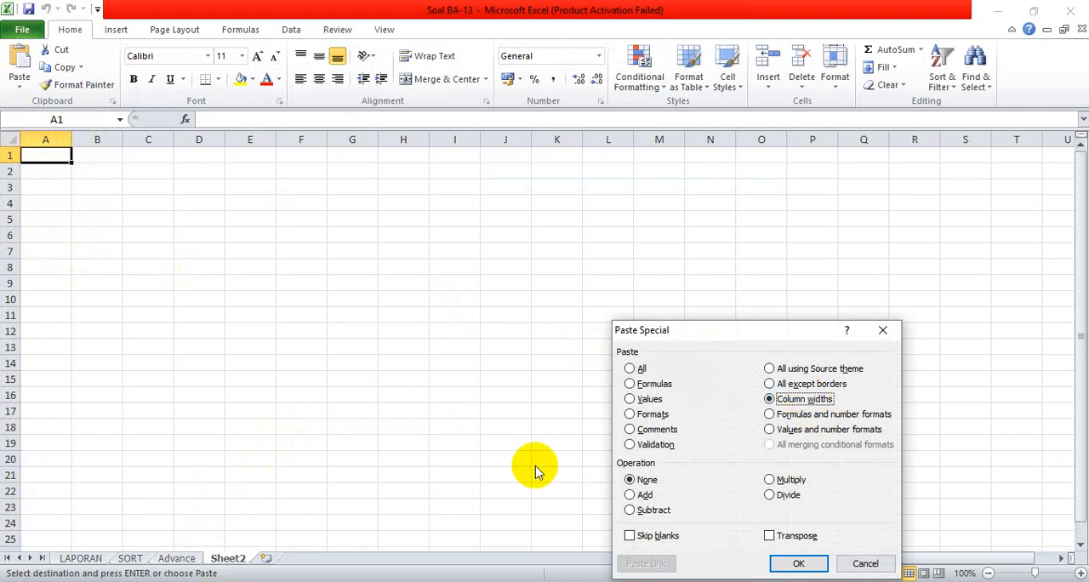
left_click(787, 564)
left_click(19, 68)
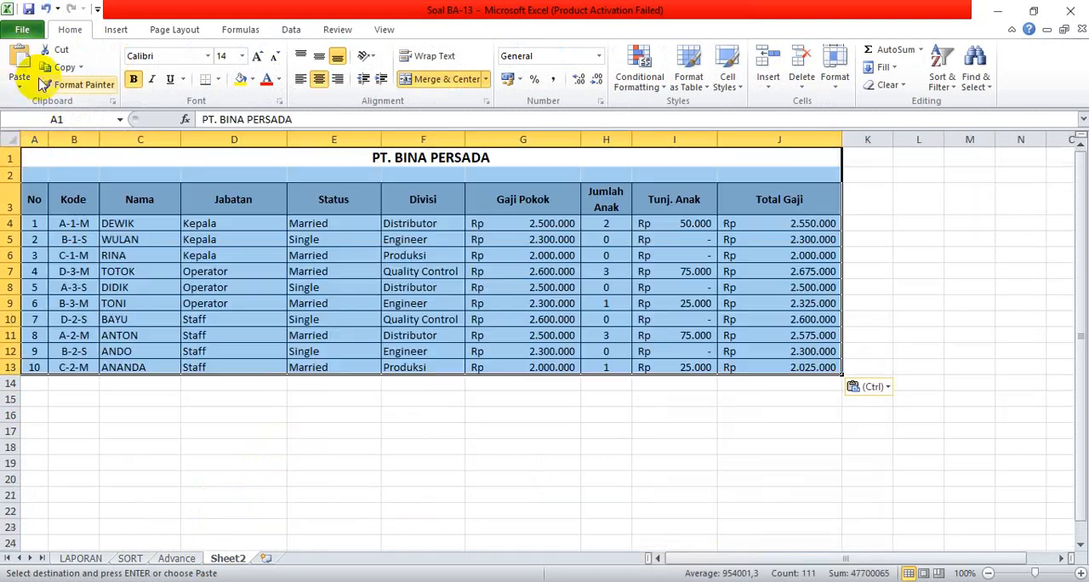
left_click(464, 466)
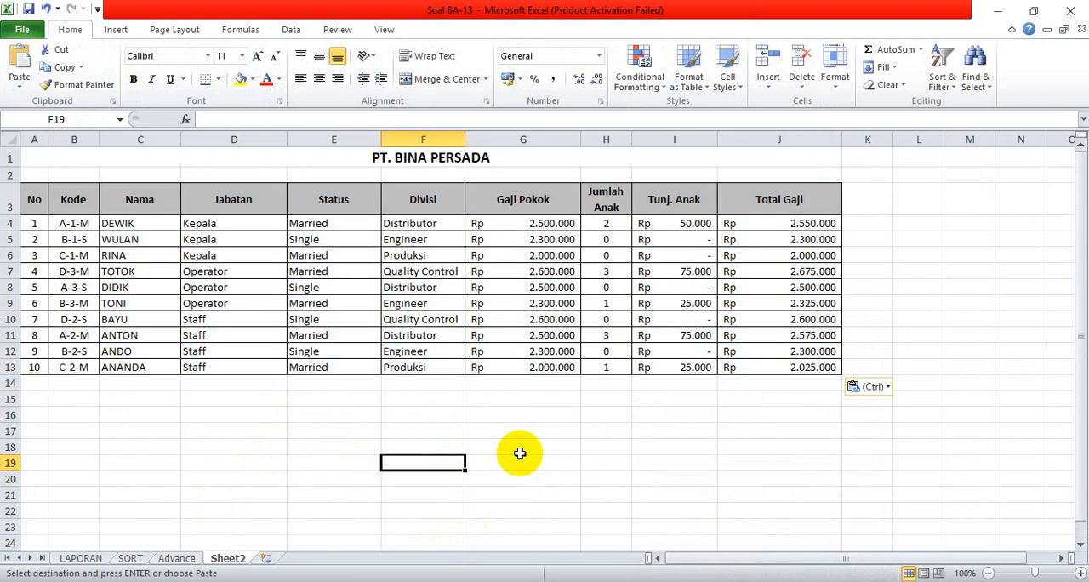
Insert a blank exploded 3-D pie chart on Sheet2 and place it below the salary table.
left_click(122, 431)
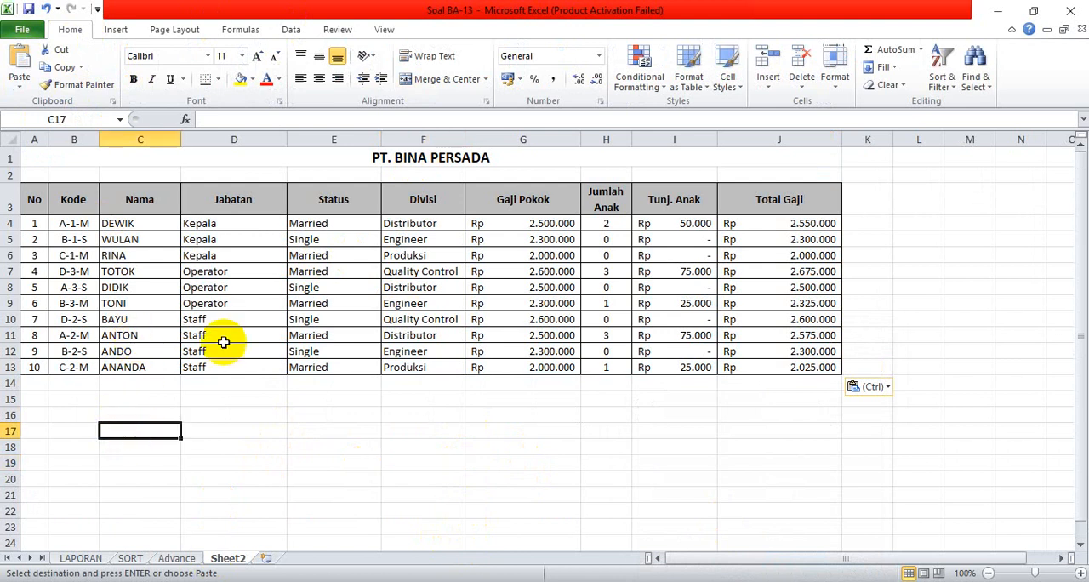
left_click(117, 30)
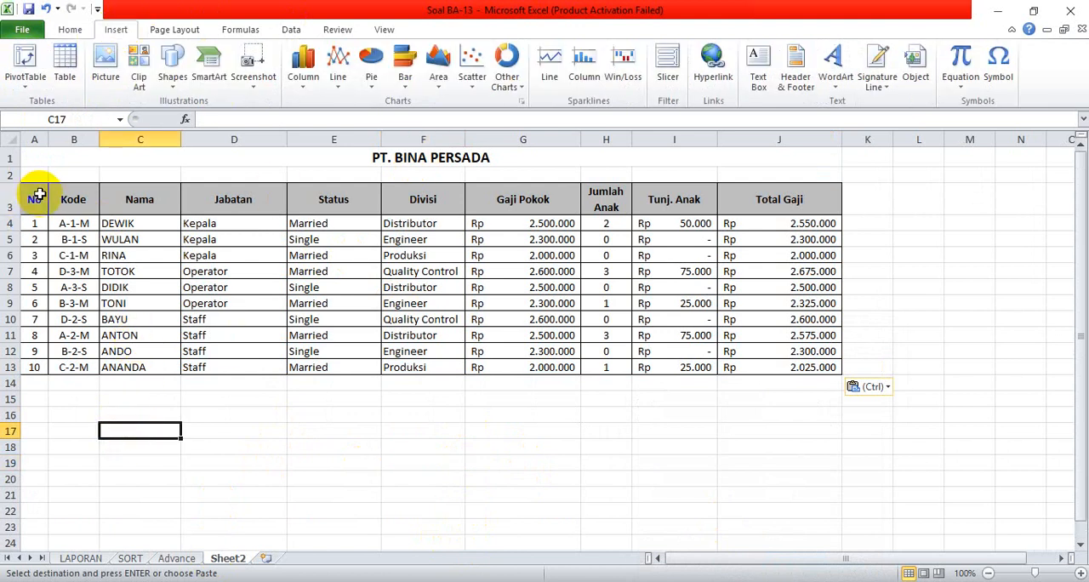
left_click(371, 90)
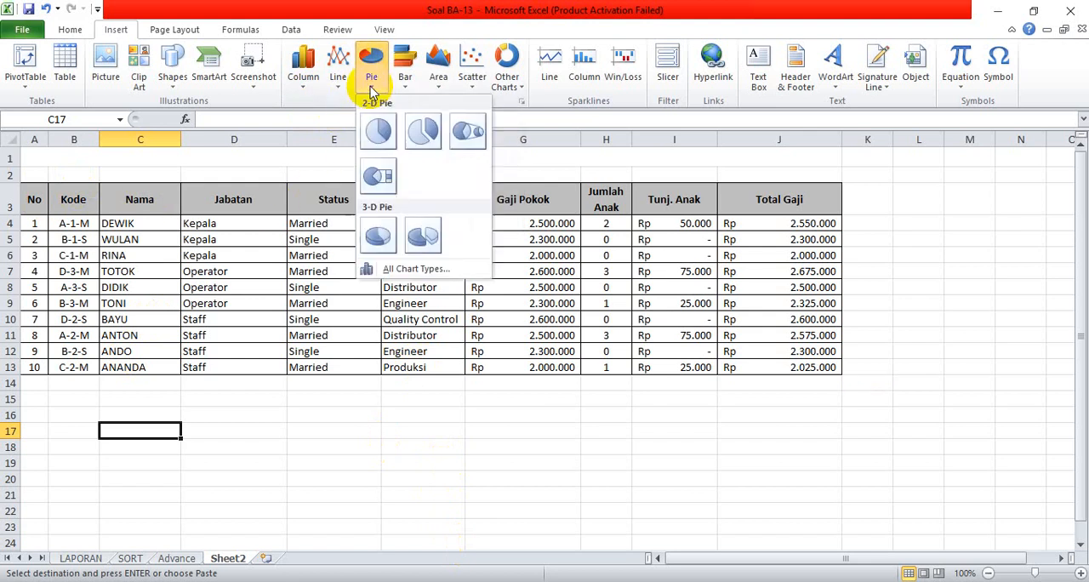
left_click(425, 240)
left_click_drag(473, 242, 362, 390)
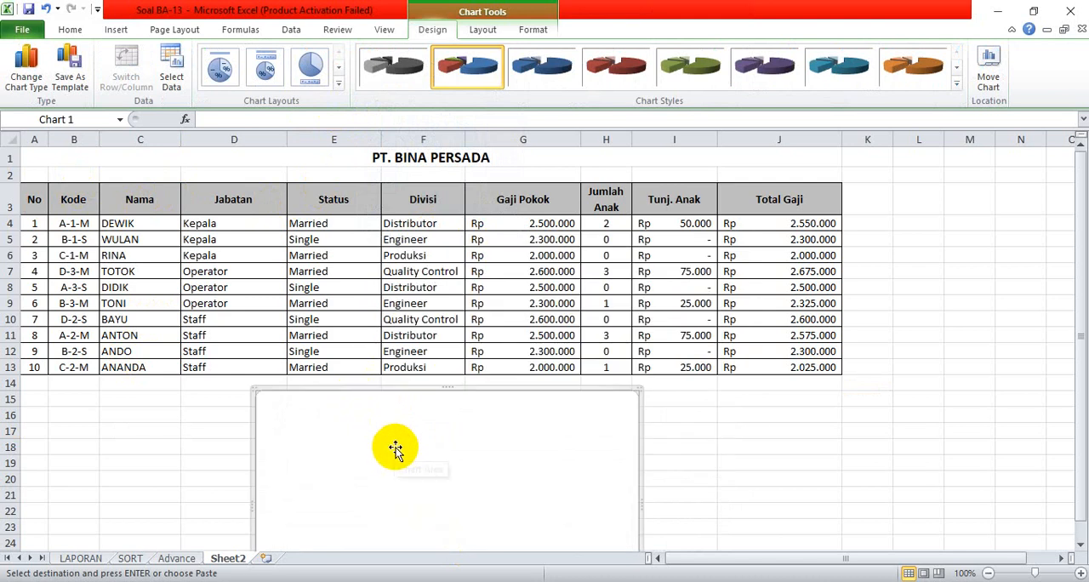
left_click(500, 29)
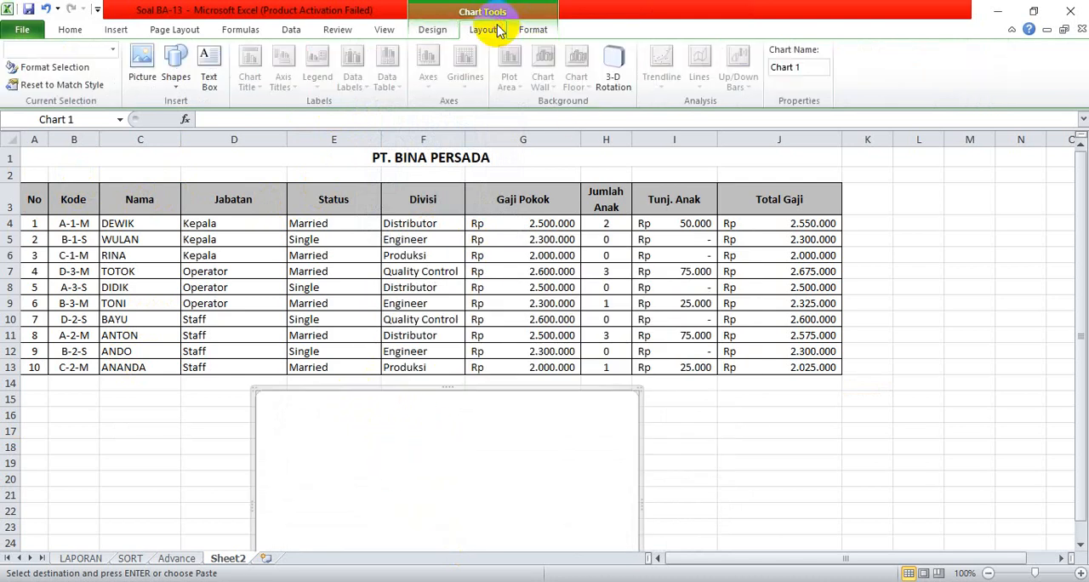
Set the blank pie chart's data range to C3:J13 on Sheet2.
left_click(527, 31)
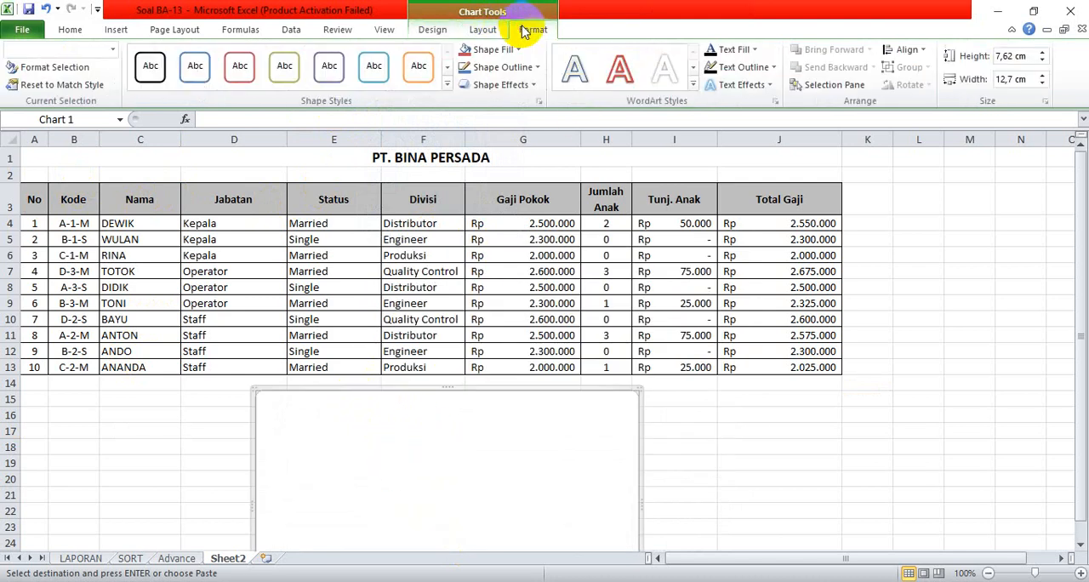
left_click(432, 31)
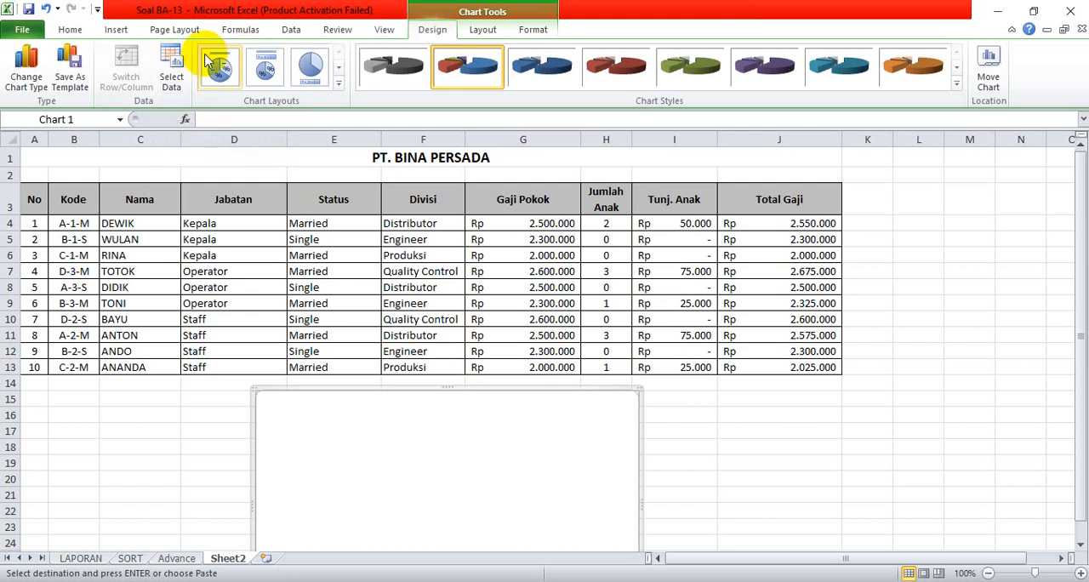
left_click(172, 71)
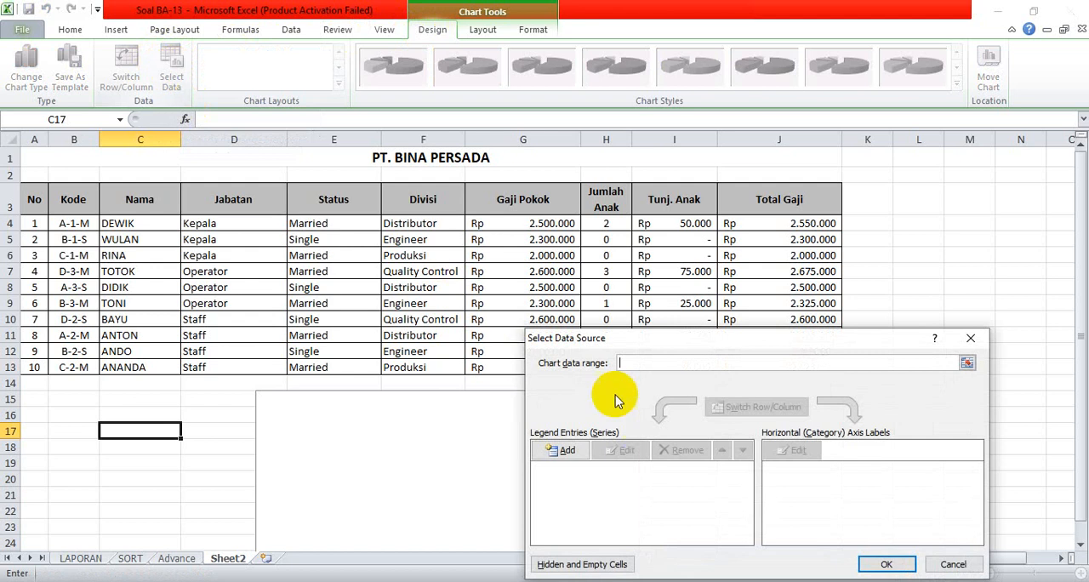
left_click_drag(634, 338, 591, 391)
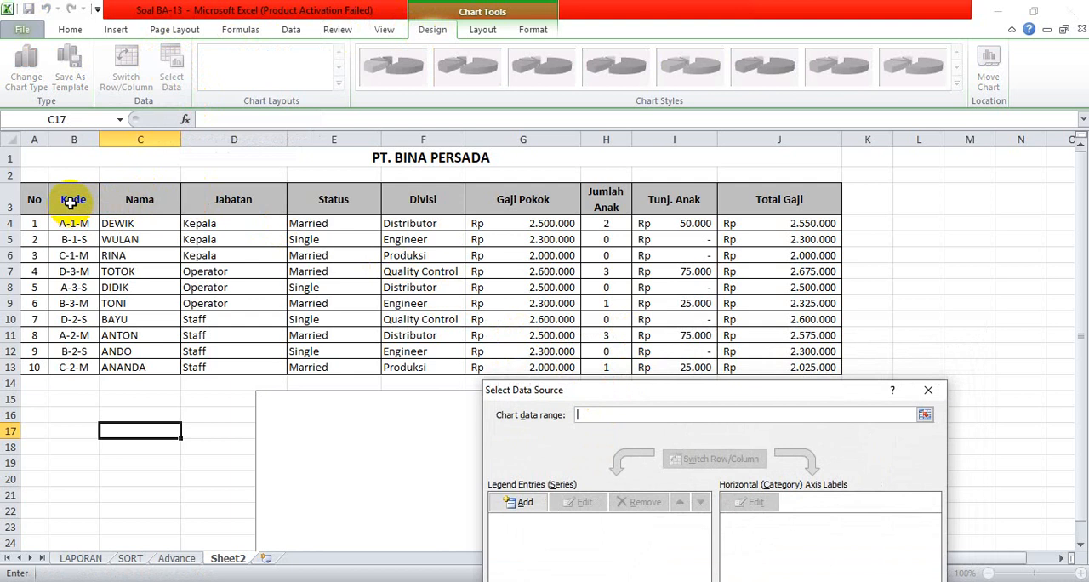
left_click_drag(134, 199, 827, 108)
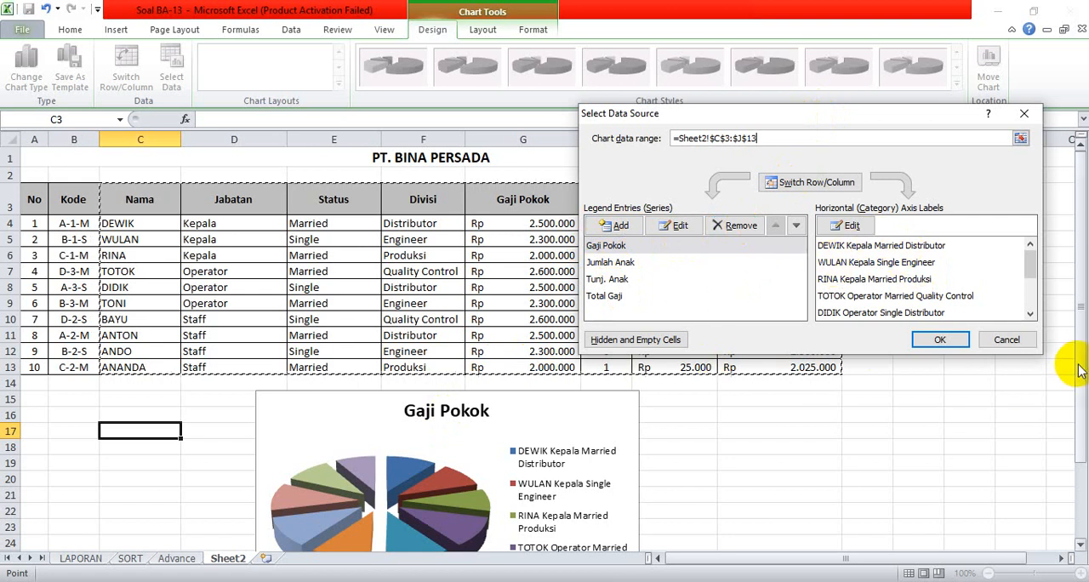
Change the pie chart's category label range to the Nama entries in C4:C13.
left_click_drag(1078, 370, 1077, 448)
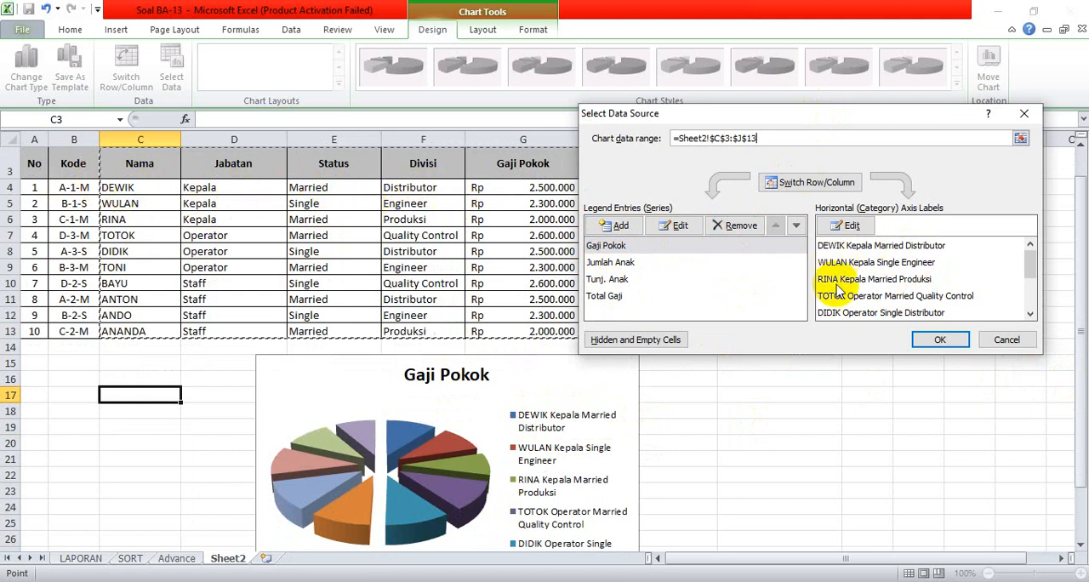
left_click(846, 226)
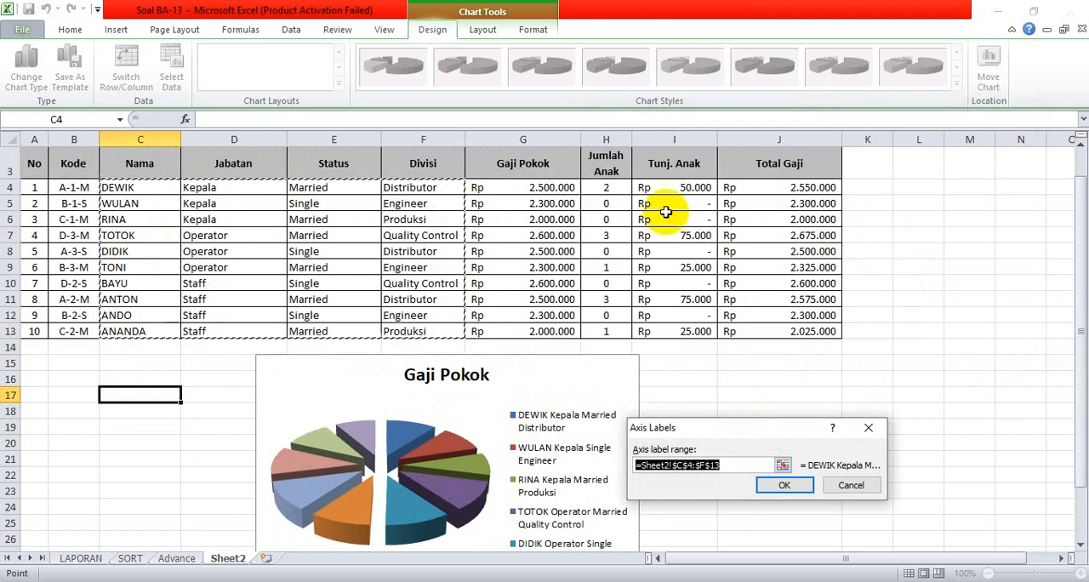
left_click_drag(123, 188, 150, 321)
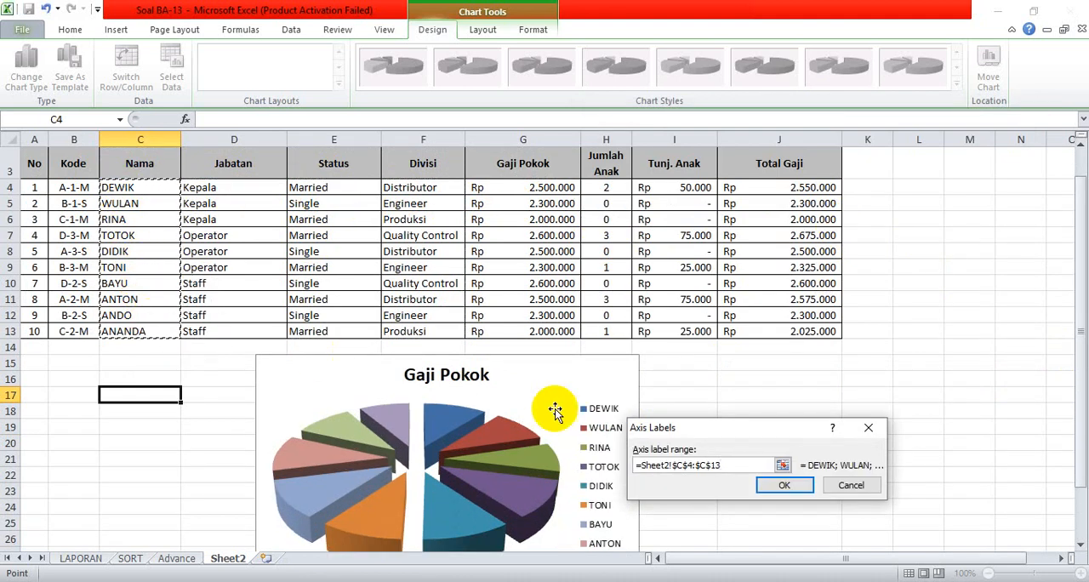
left_click(780, 486)
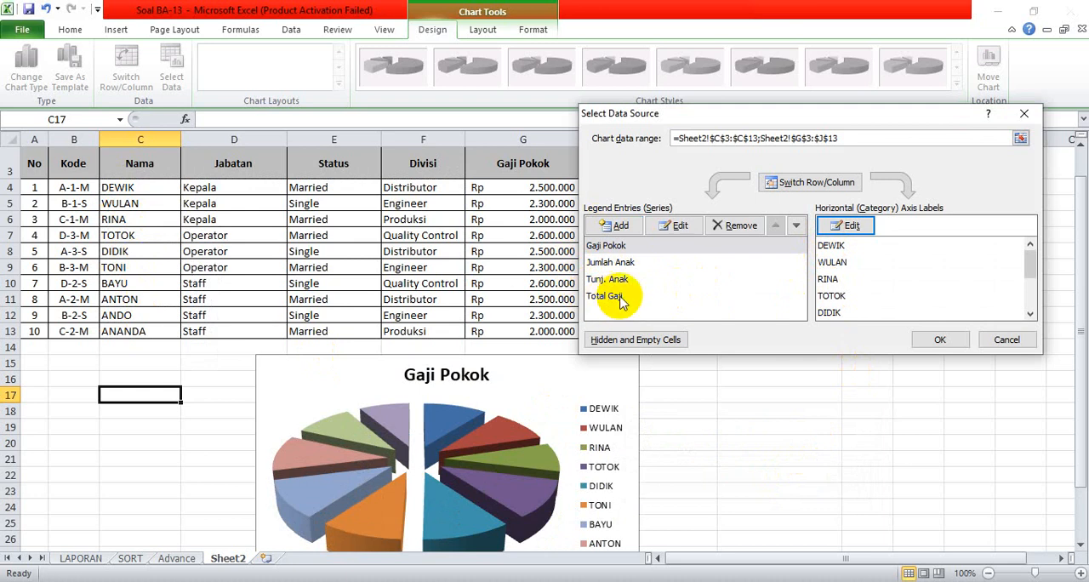
Remove the Gaji Pokok, Jumlah Anak and Tunj. Anak series from the pie chart, keeping only Total Gaji.
left_click(609, 246)
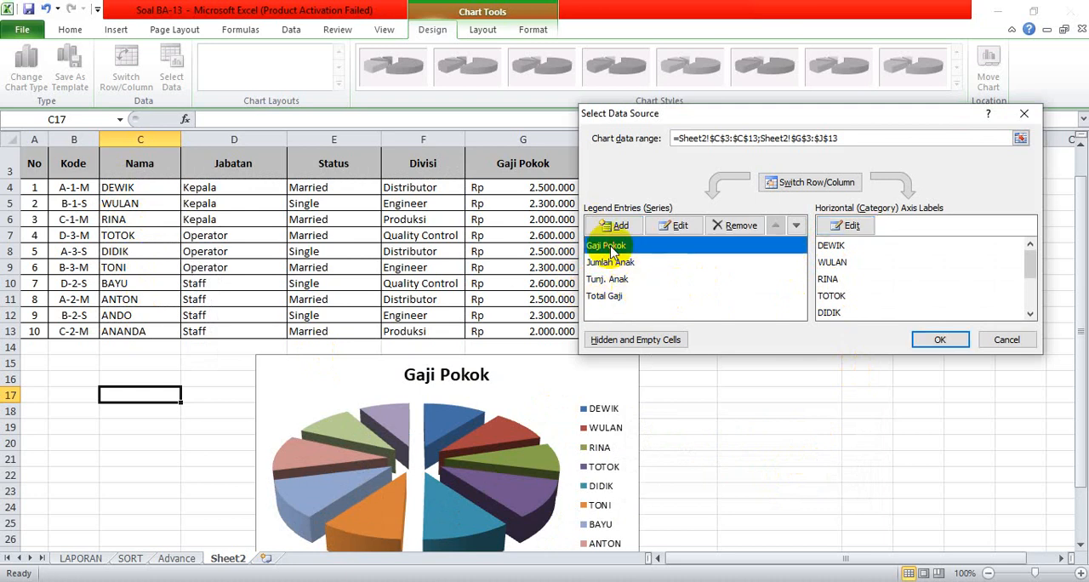
left_click(729, 226)
left_click(609, 246)
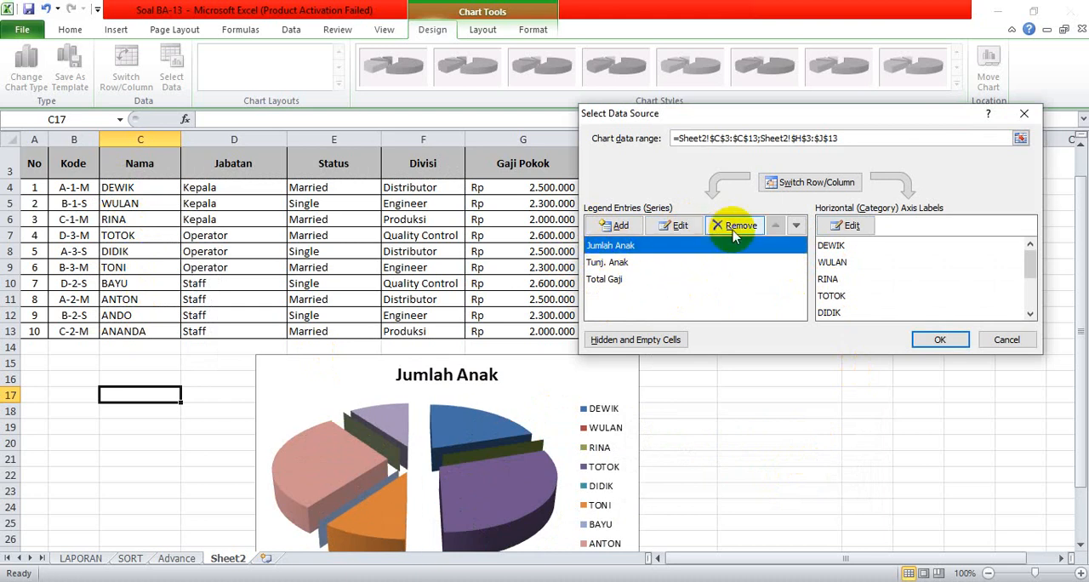
left_click(730, 226)
left_click(617, 248)
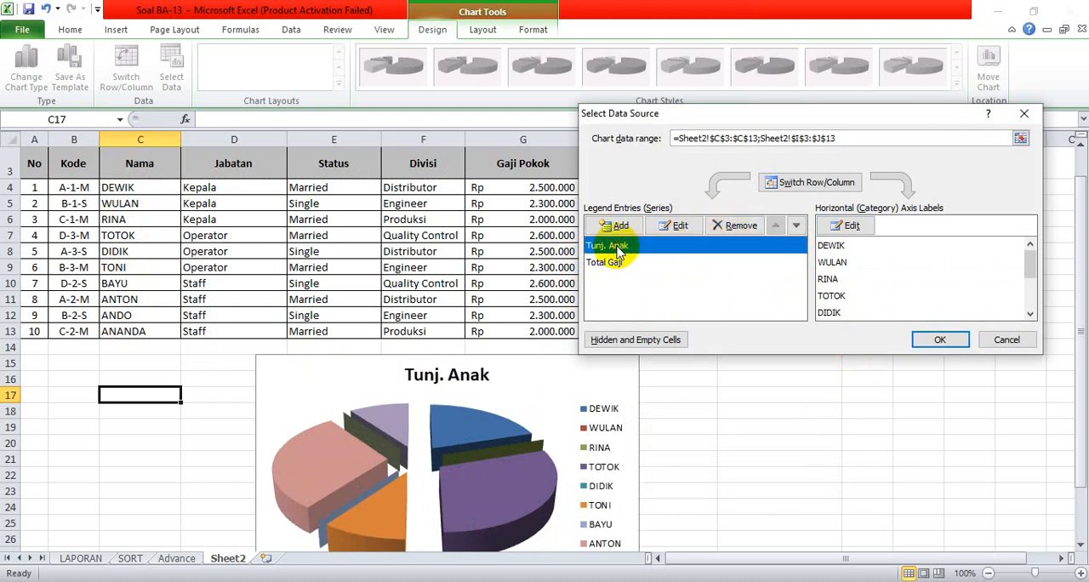
left_click(729, 226)
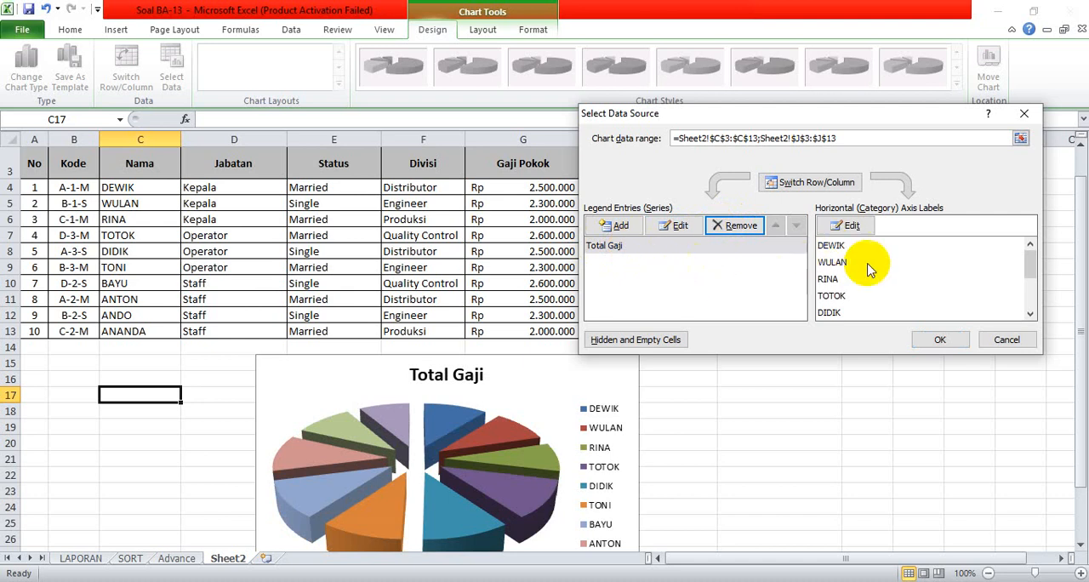
left_click(956, 339)
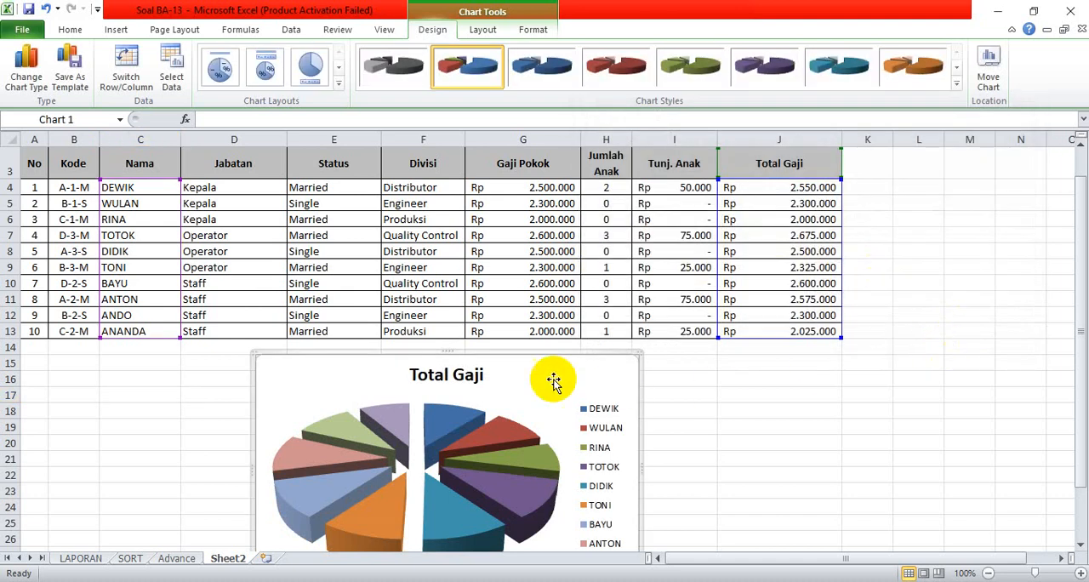
Change the pie chart's title to "Total Gaji Karyawan".
left_click(483, 375)
double_click(483, 374)
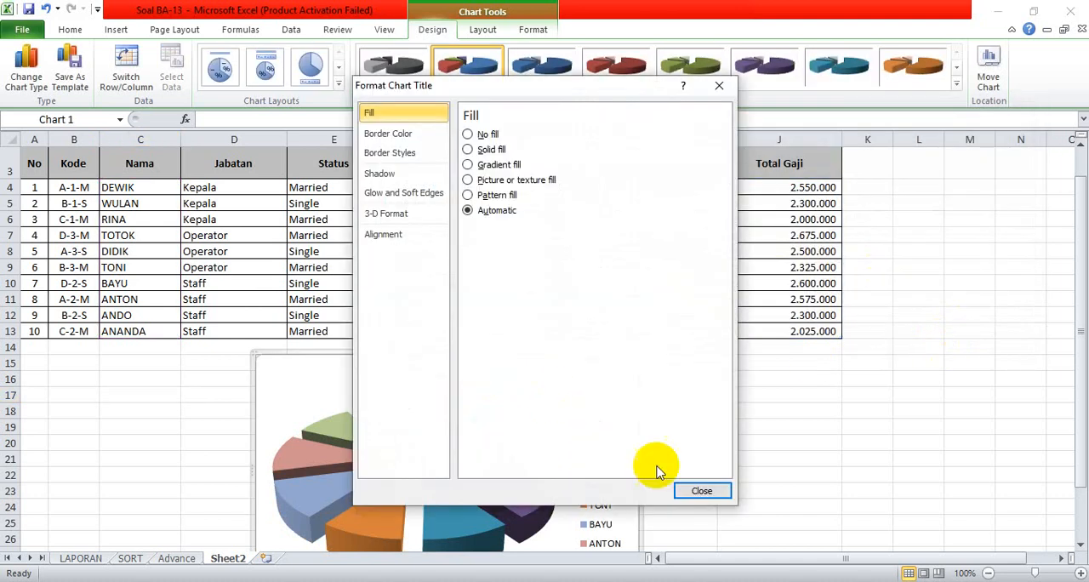
left_click(701, 489)
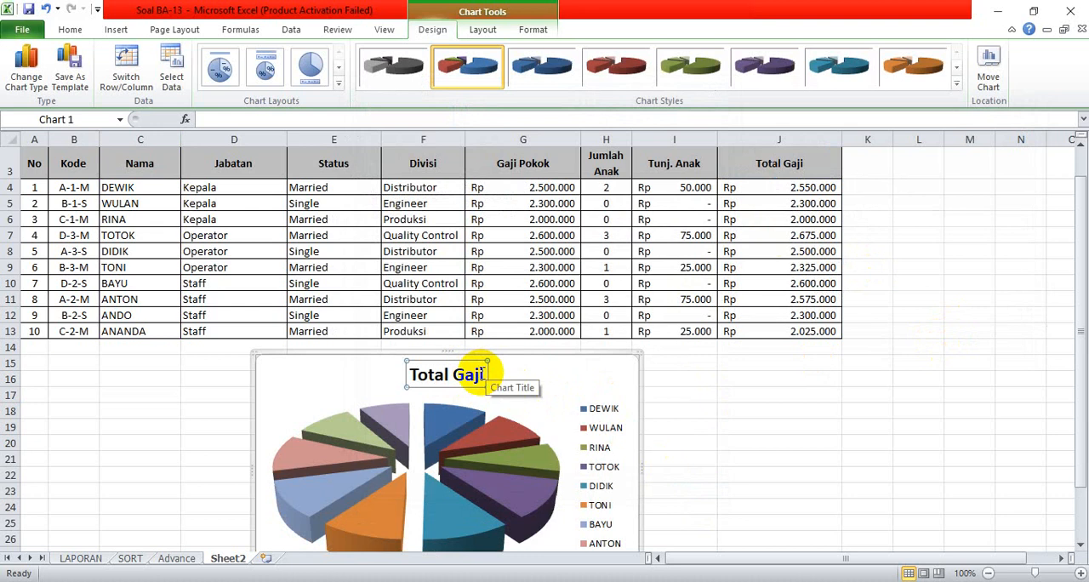
left_click(481, 374)
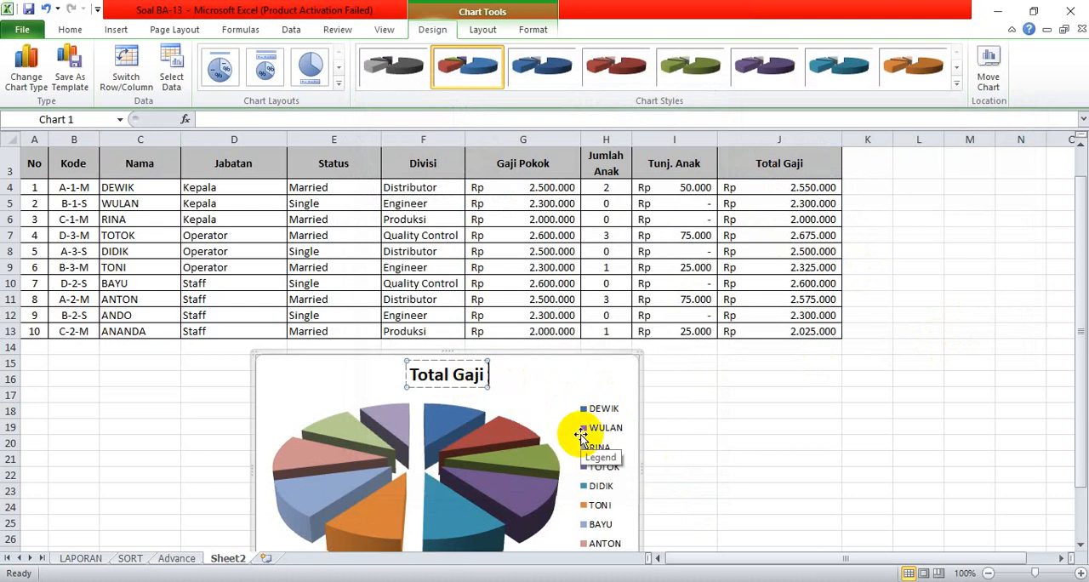
type("Karyawan")
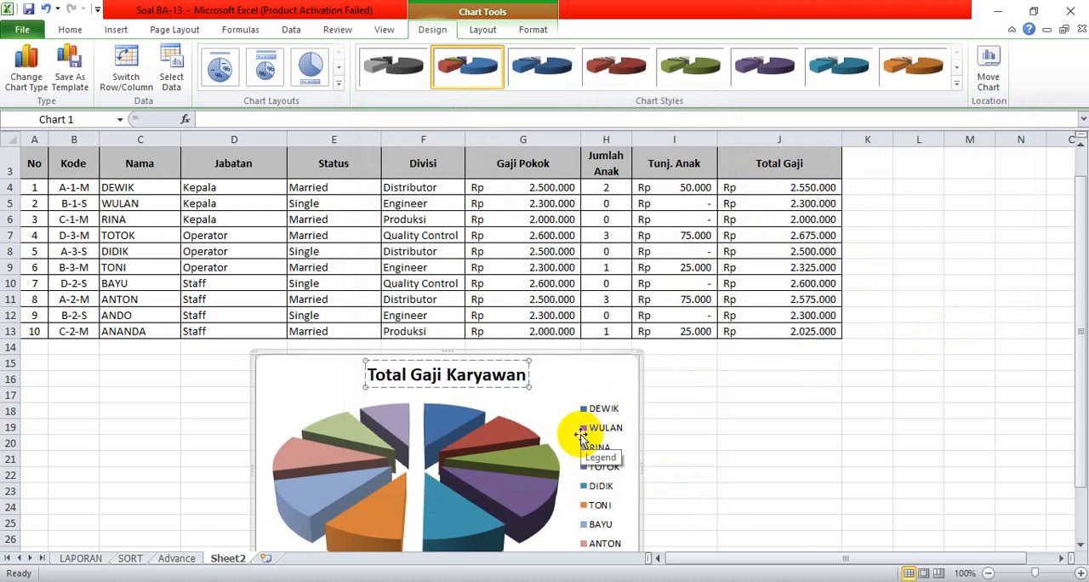
left_click(805, 392)
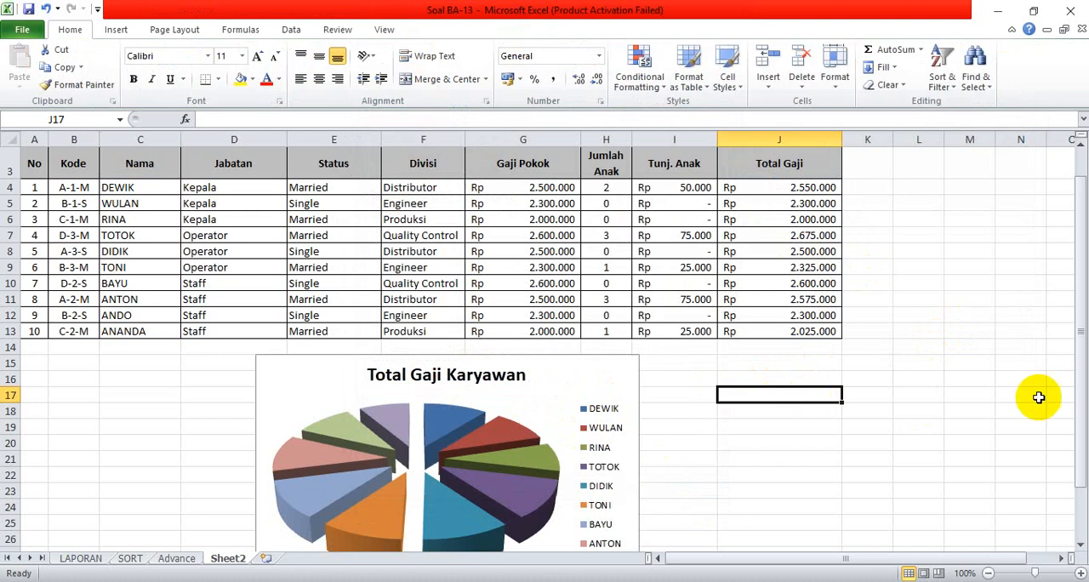
Apply the chart layout that labels each pie slice with its category name and percentage and has no legend.
left_click_drag(1078, 387, 1079, 374)
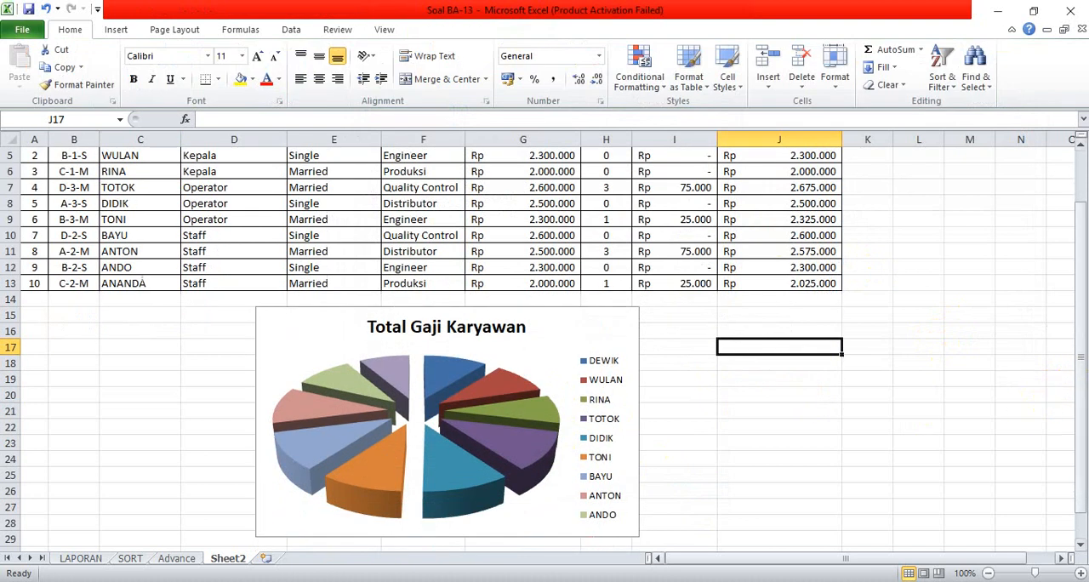
left_click(568, 327)
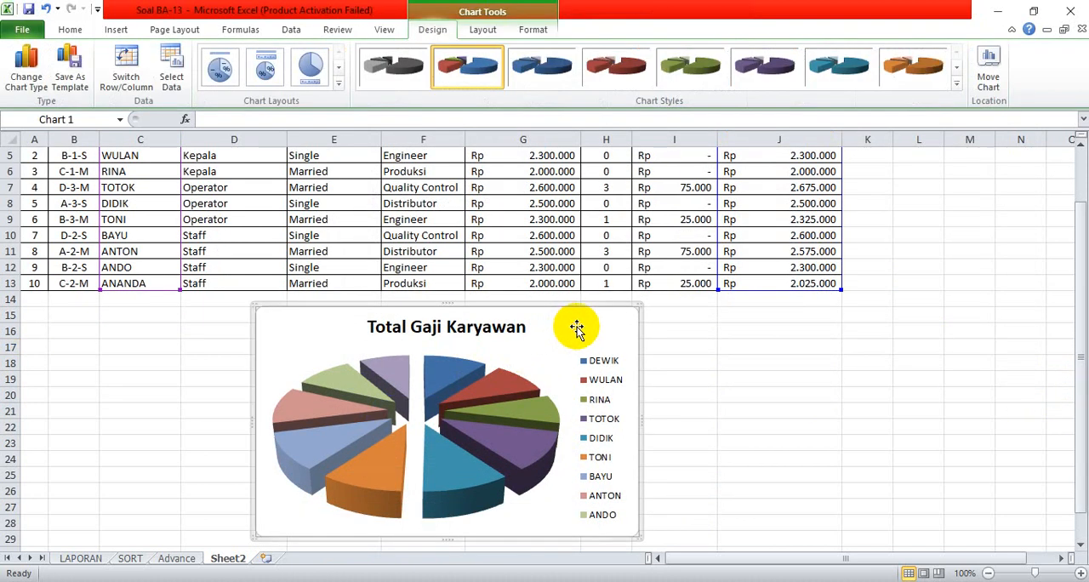
left_click(338, 83)
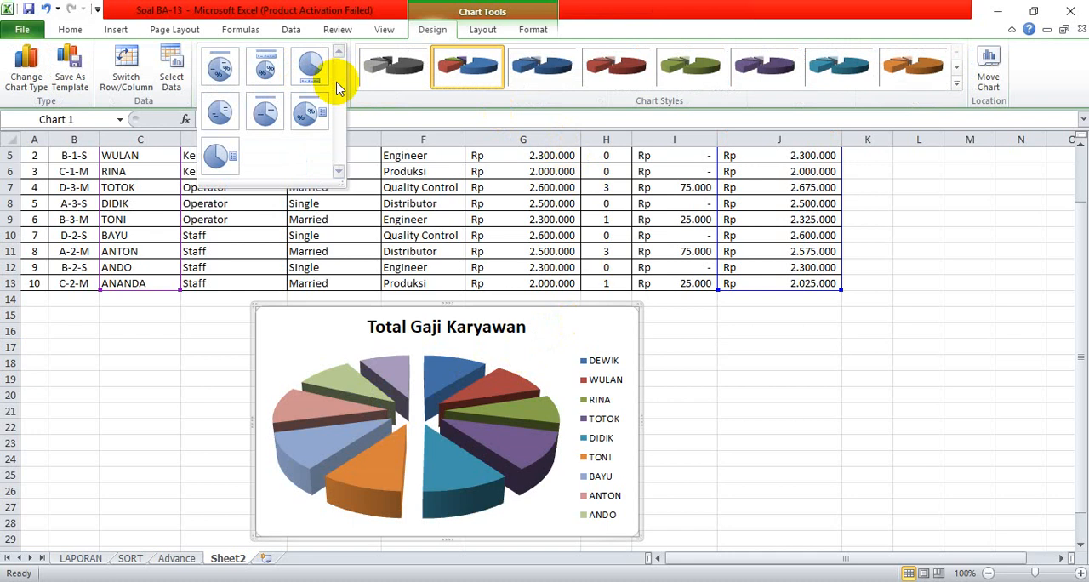
left_click(223, 74)
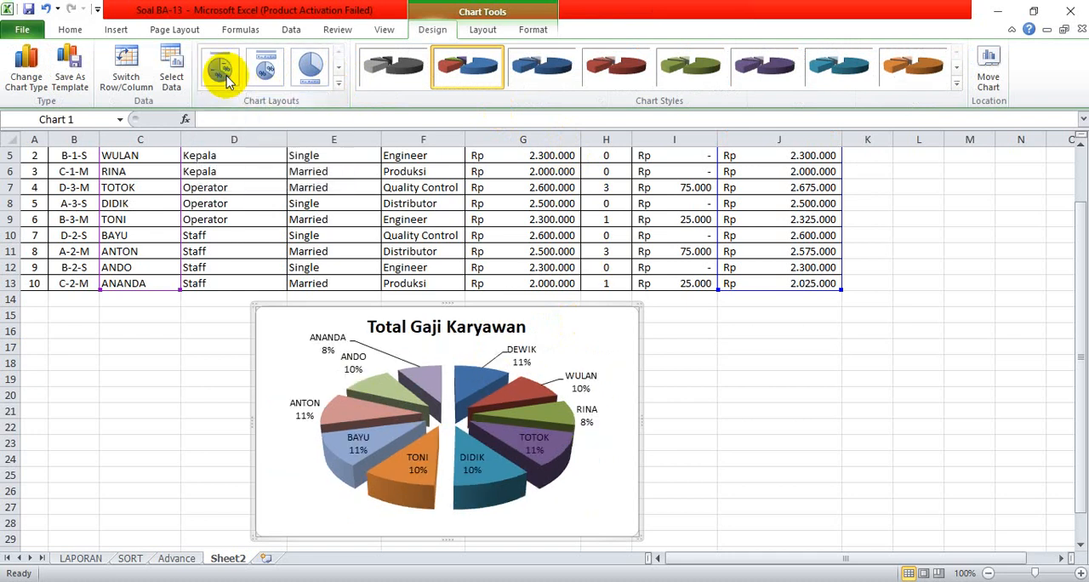
left_click(265, 68)
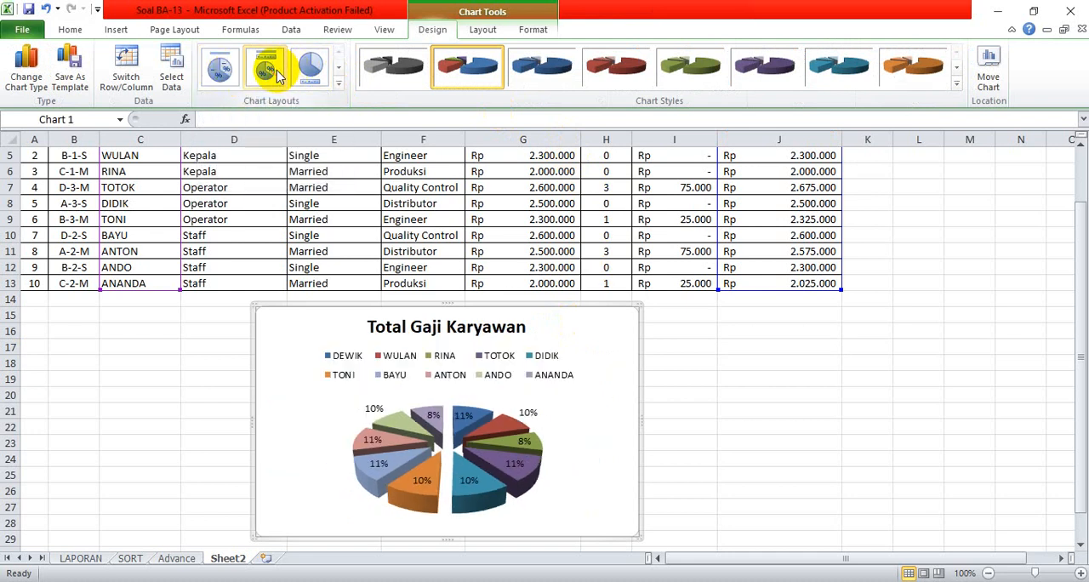
left_click(213, 73)
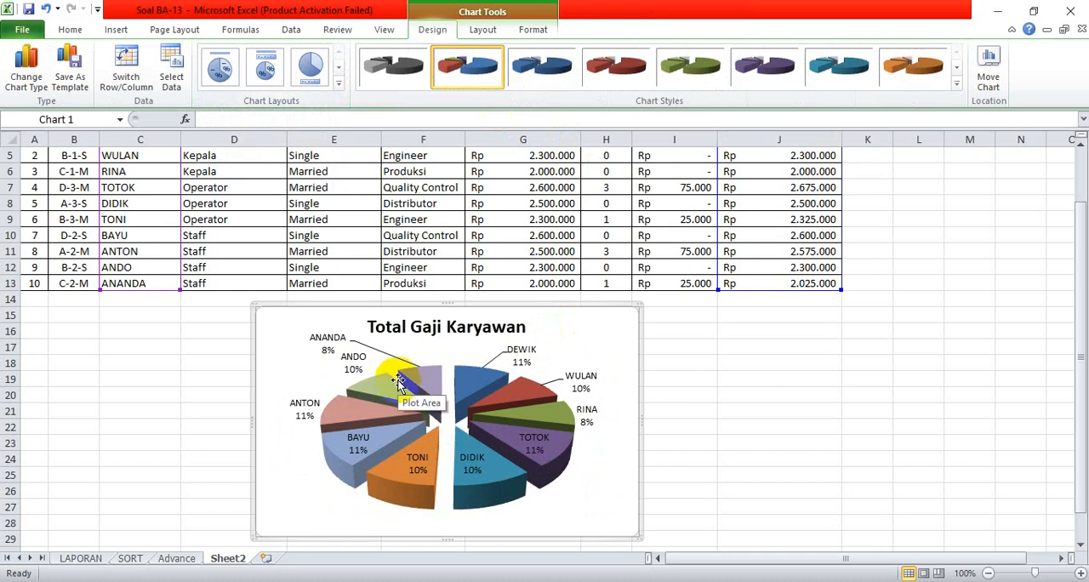
left_click(805, 393)
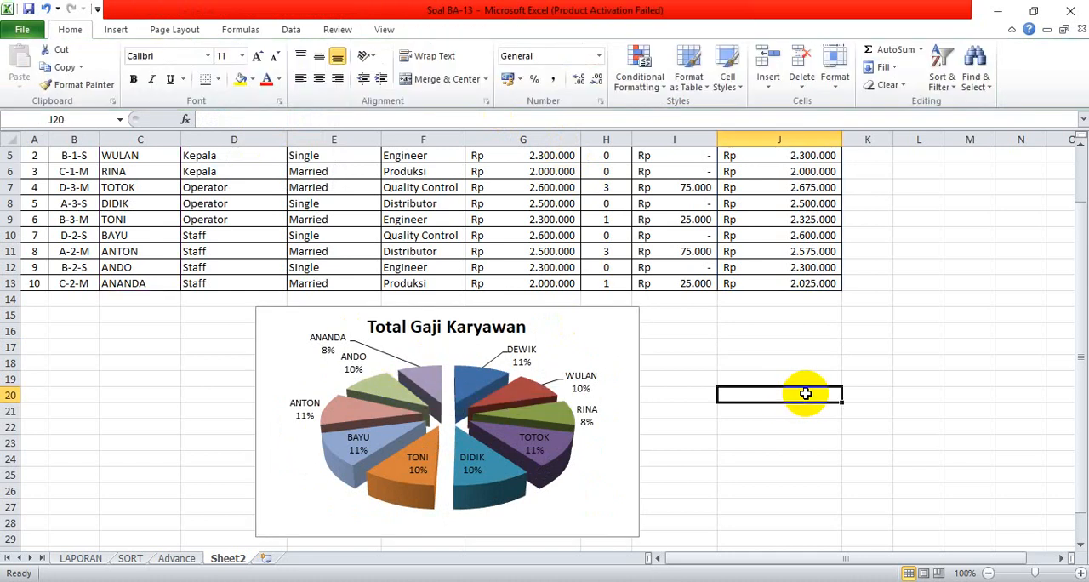
Insert a 3-D Clustered Column chart from C3:J13 on Sheet2.
left_click_drag(1082, 443, 1062, 382)
left_click(134, 201)
left_click_drag(134, 202, 778, 367)
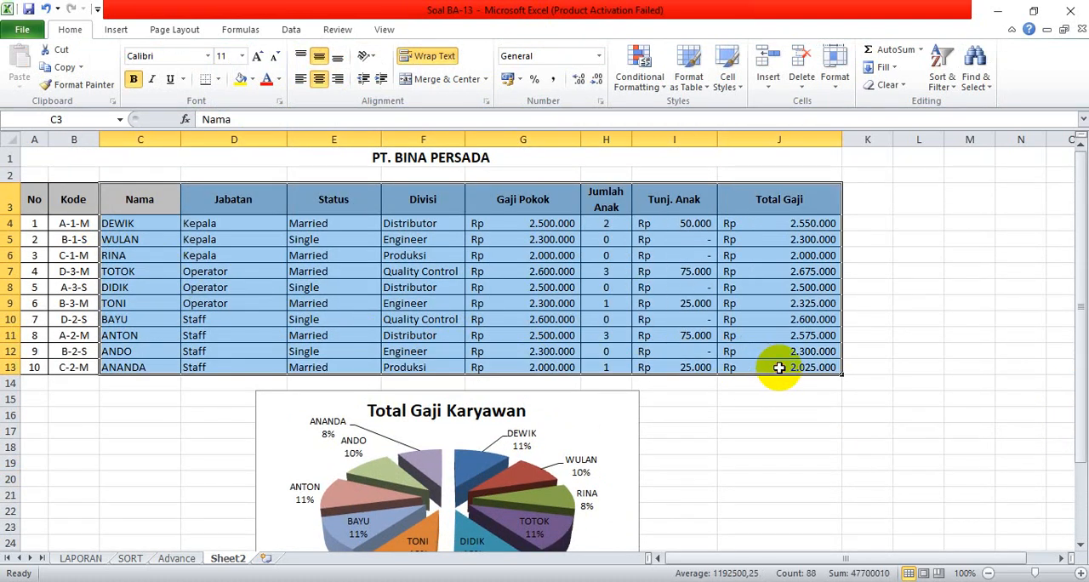
left_click(123, 30)
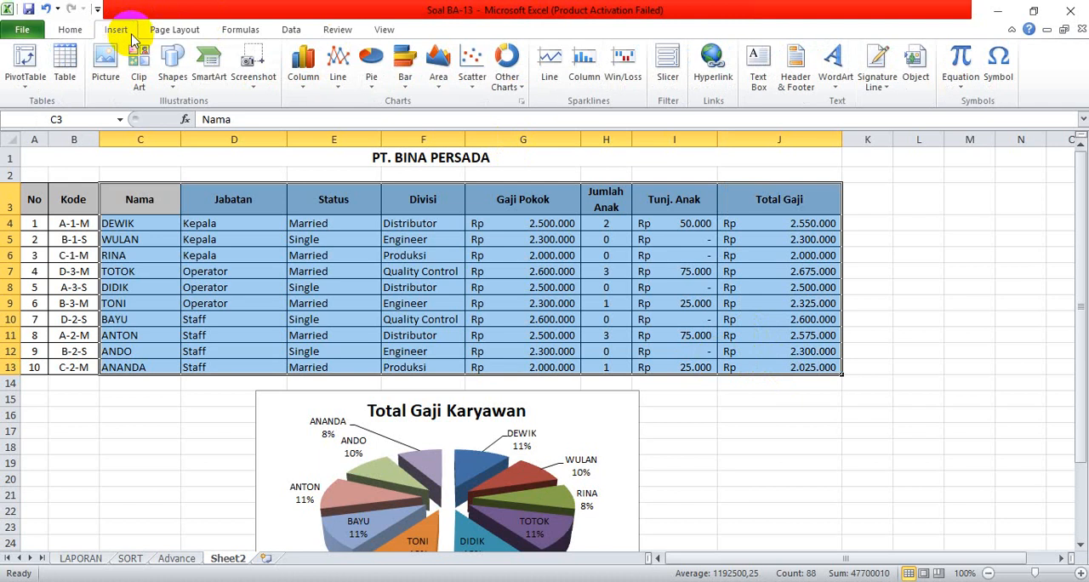
left_click(298, 83)
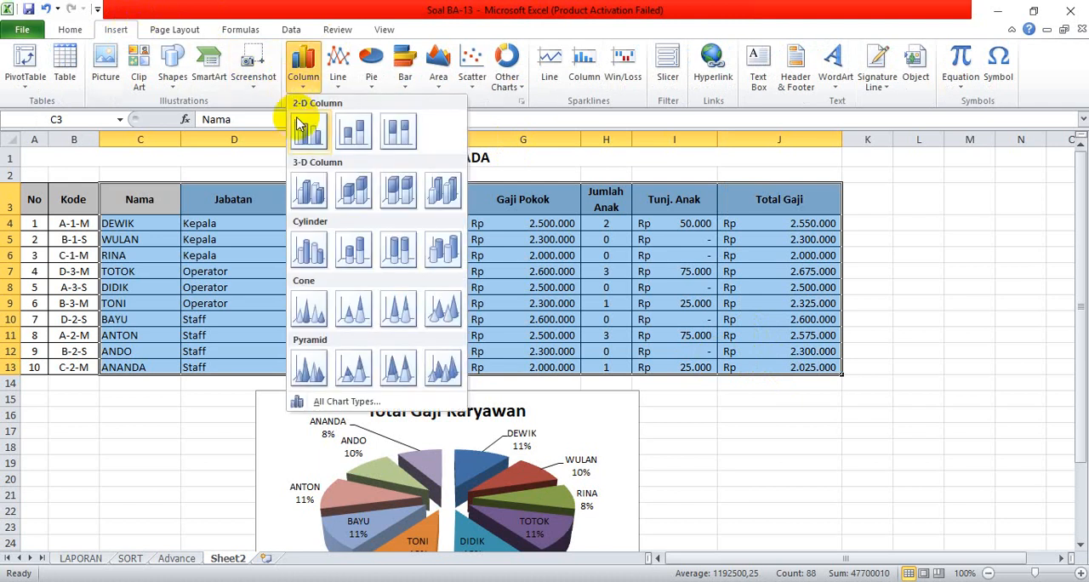
left_click(313, 193)
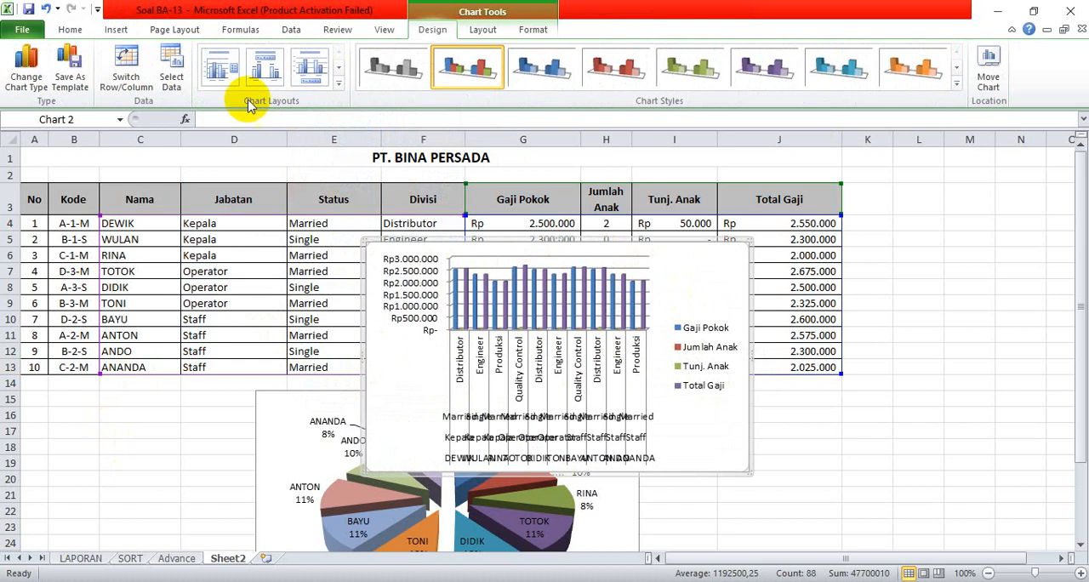
Set the column chart's horizontal axis labels to the employee names in Sheet2 range C4:C13.
left_click(171, 83)
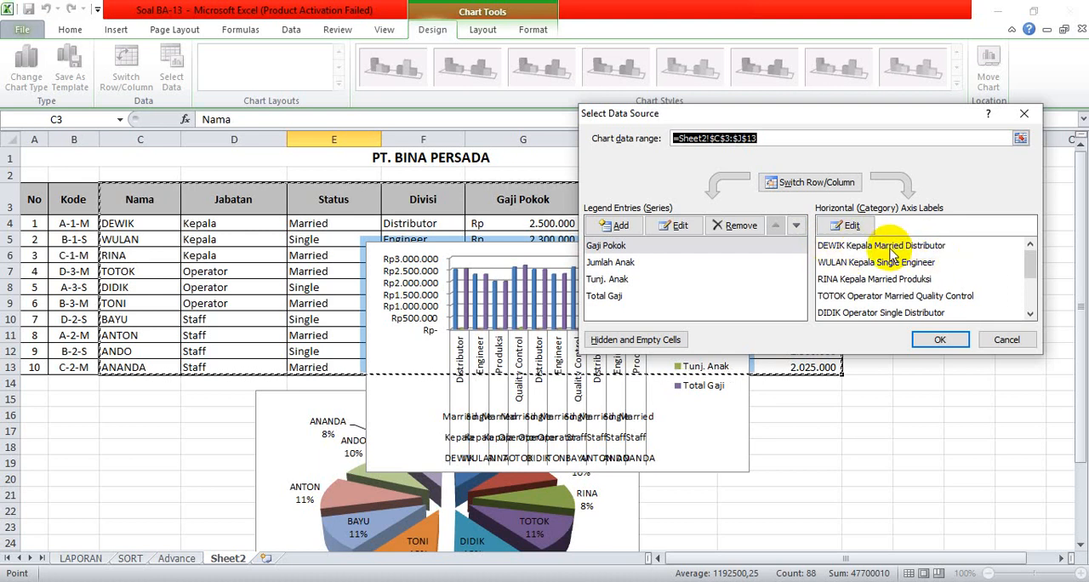
left_click(851, 226)
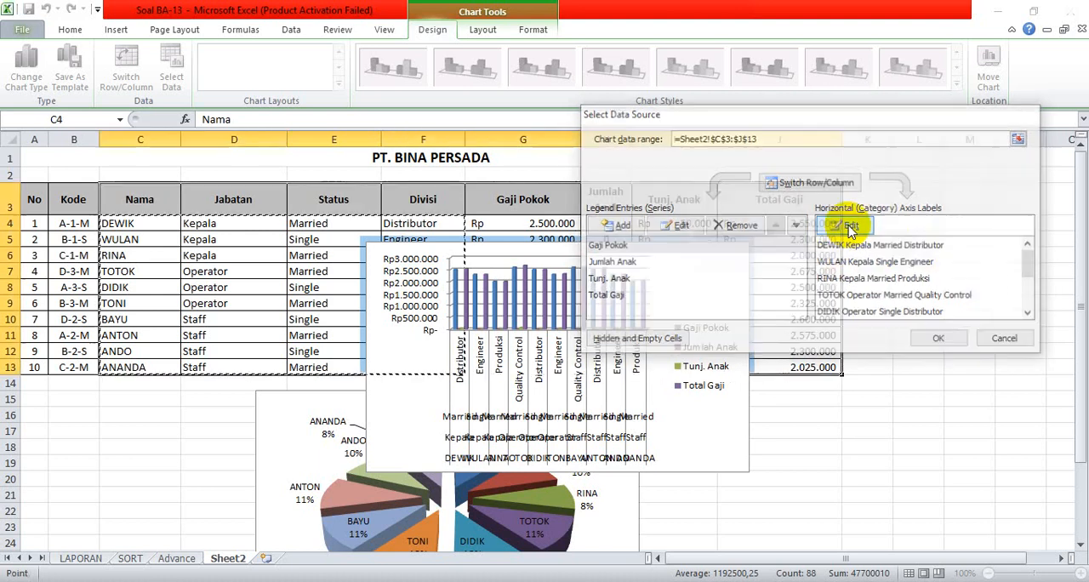
left_click_drag(124, 224, 149, 360)
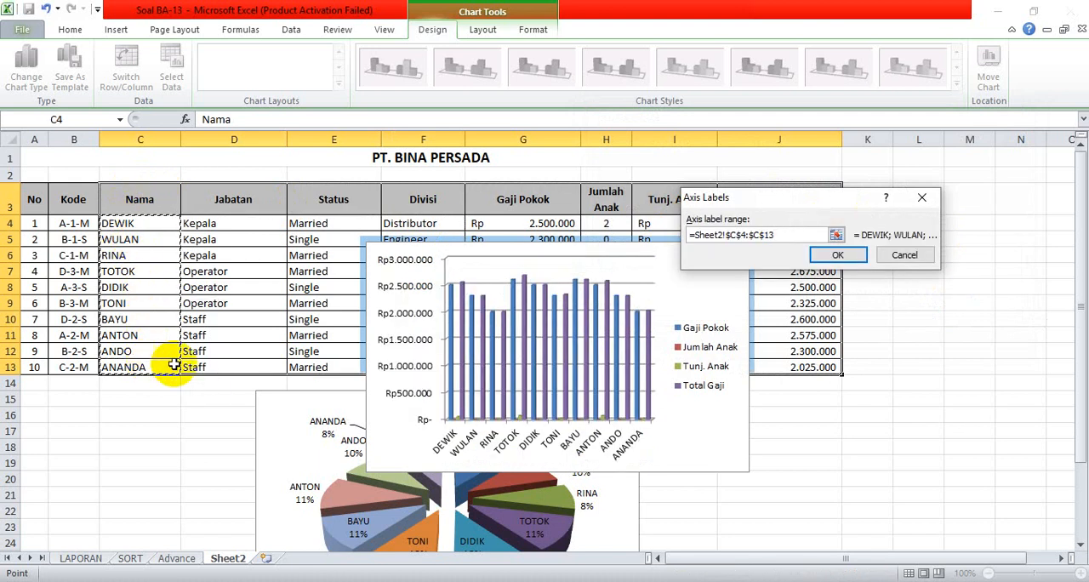
left_click(840, 255)
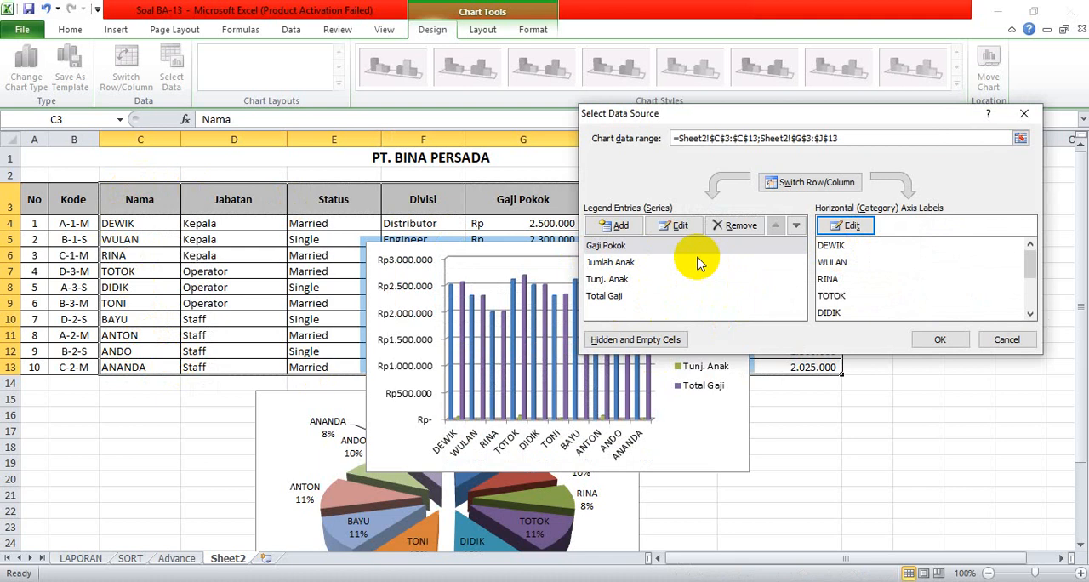
Remove the Jumlah Anak series from the column chart and place the chart beside the pie chart, below the table.
left_click(625, 264)
left_click(734, 225)
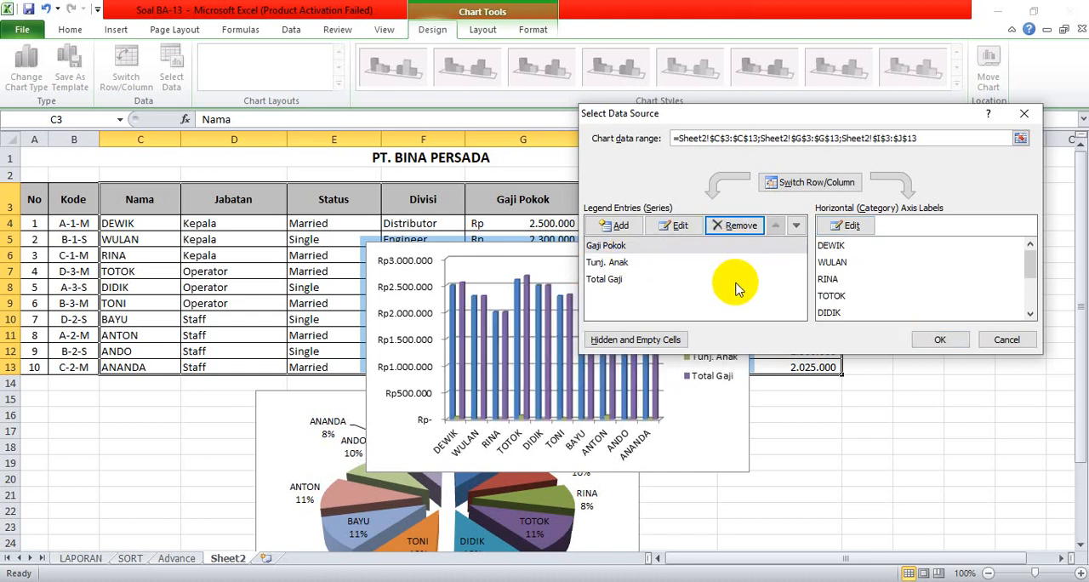
left_click(939, 340)
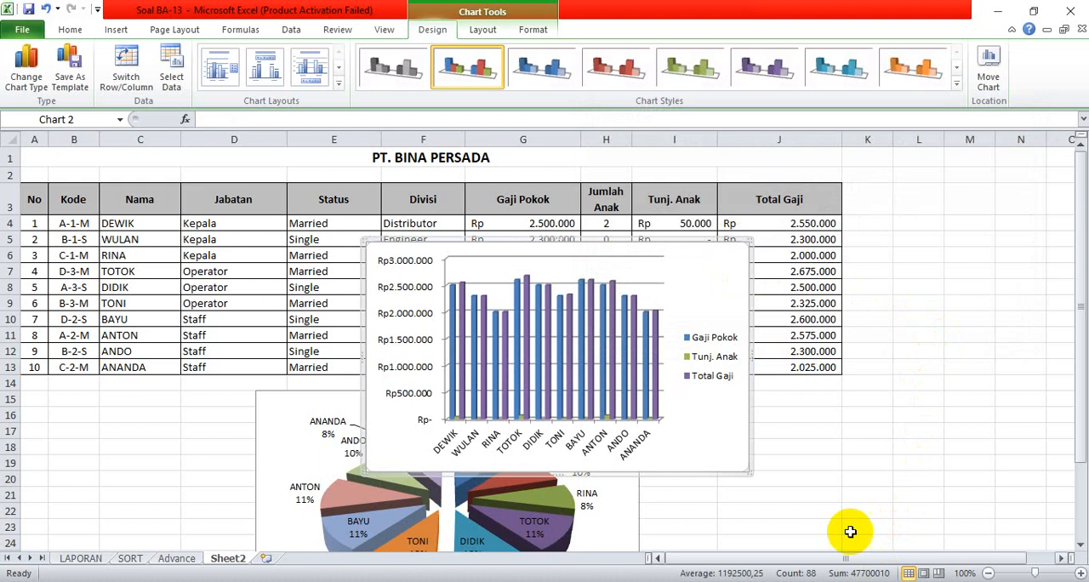
left_click_drag(729, 475, 1043, 401)
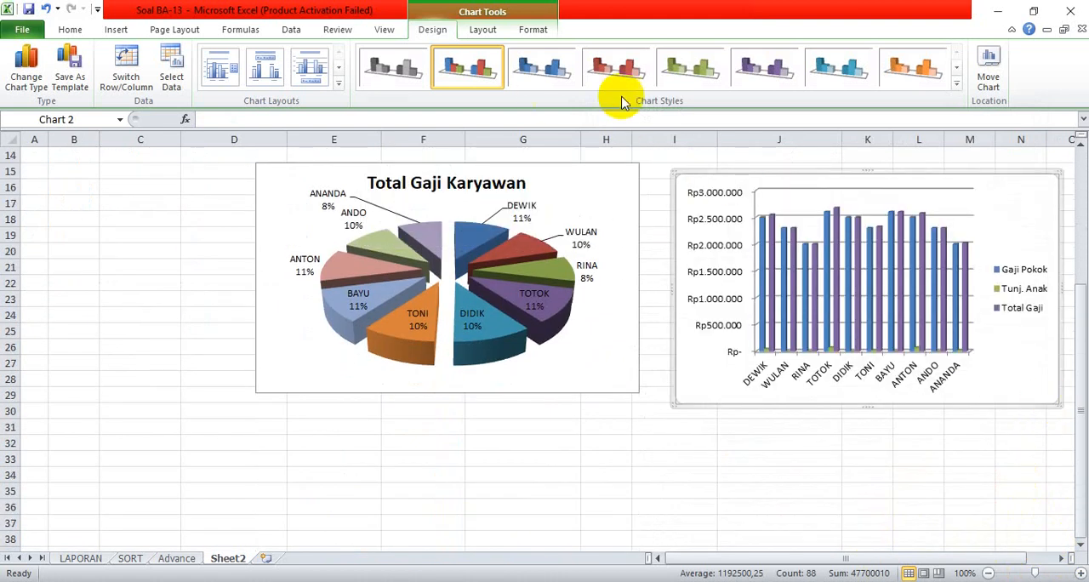
Apply the green chart style with a black background and the layout with a title above and legend below to the column chart.
left_click(956, 83)
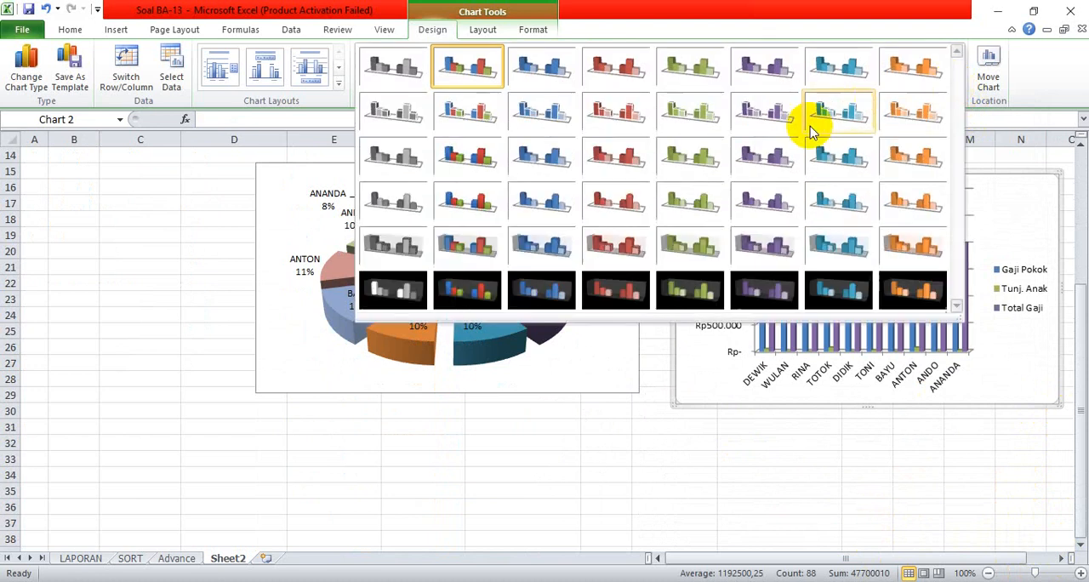
left_click(678, 293)
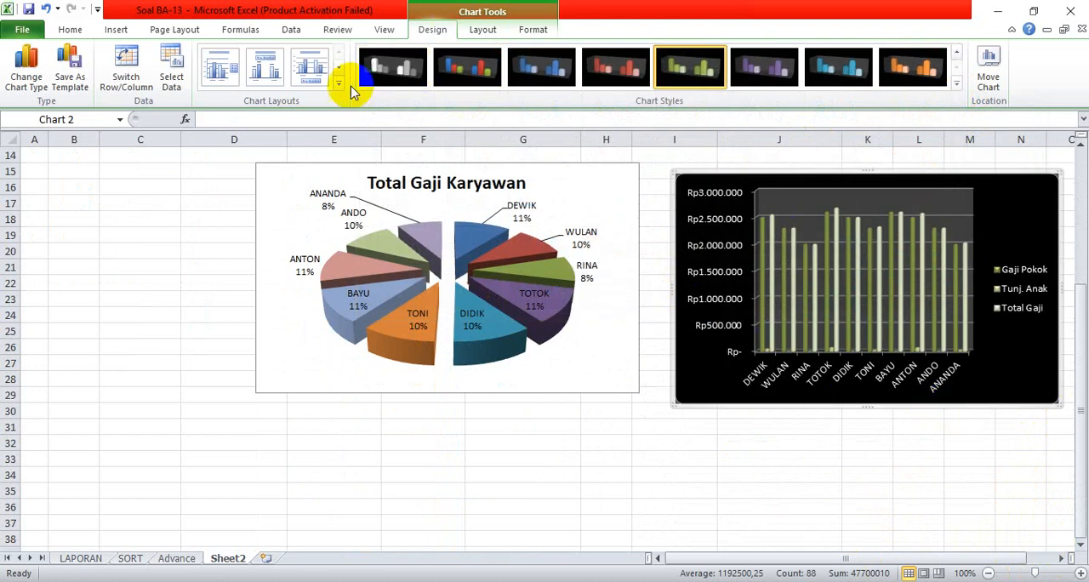
left_click(308, 66)
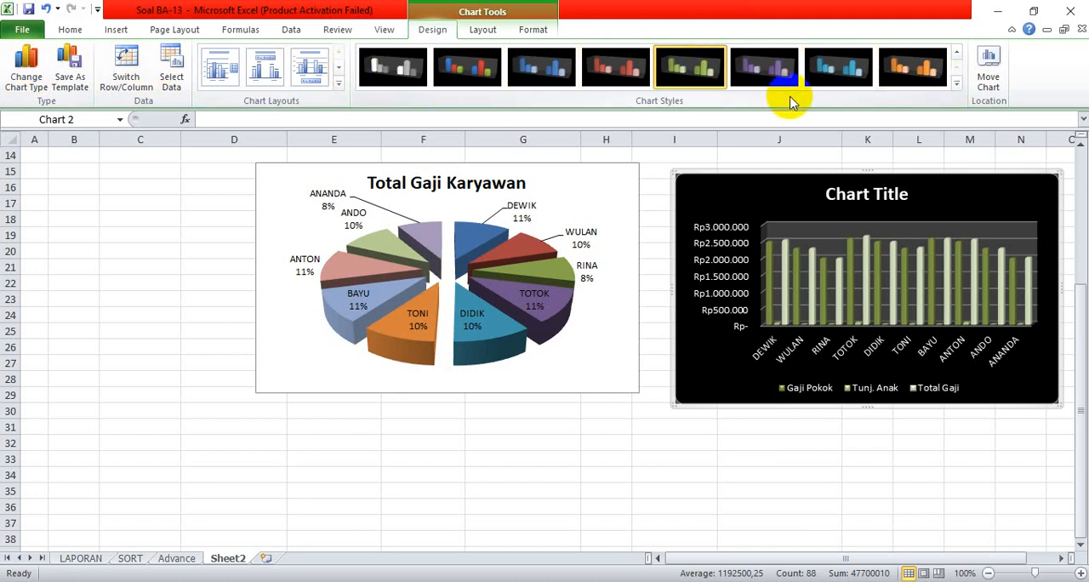
Open the name of Sheet2 for editing.
double_click(234, 560)
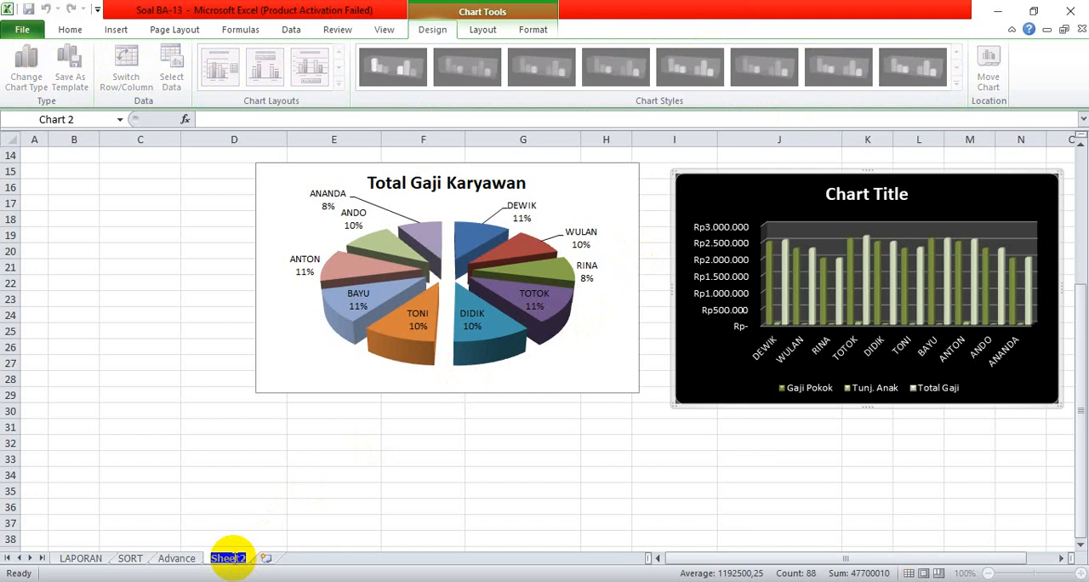